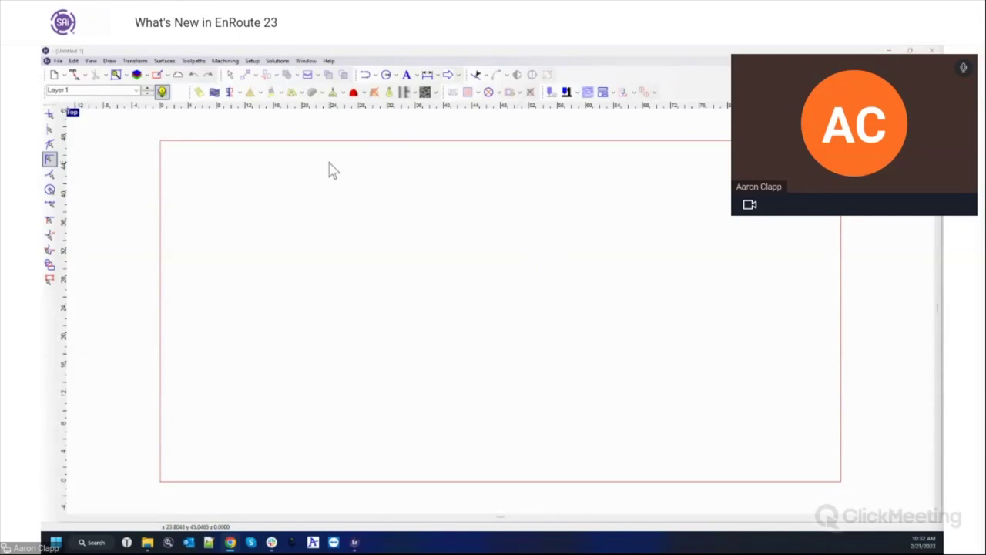
# Browse the command menus and open the interface customization manager
pyautogui.click(58, 61)
pyautogui.click(277, 60)
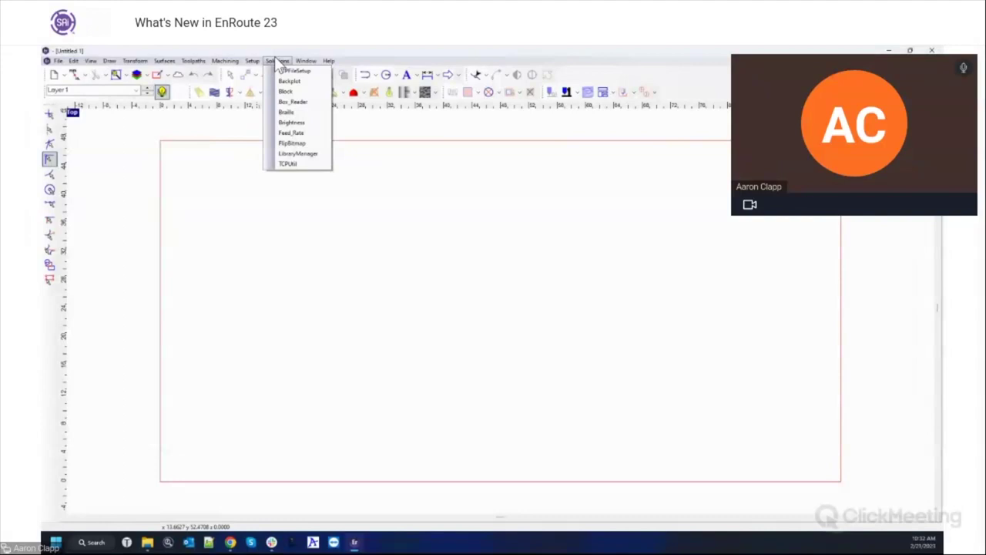
pyautogui.moveTo(322, 62)
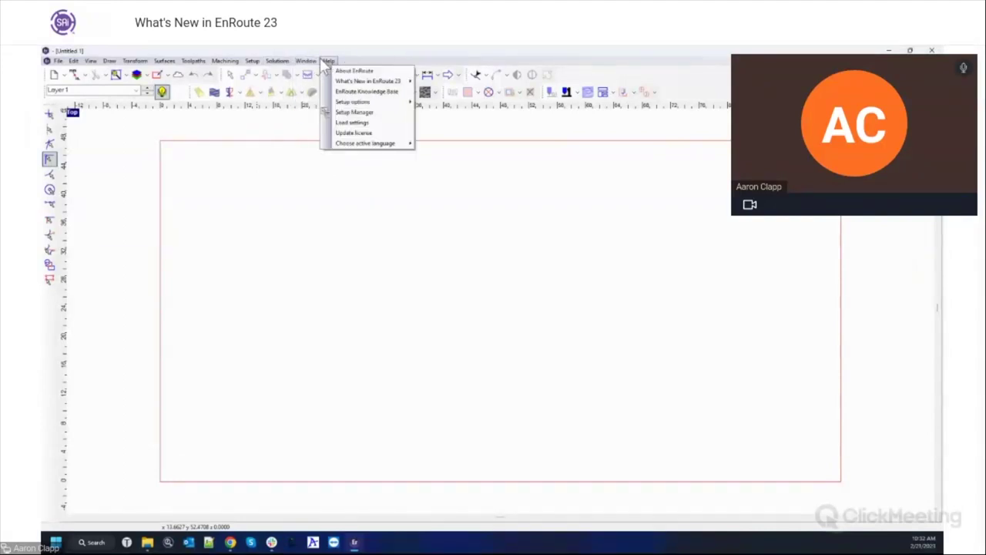
pyautogui.click(327, 62)
pyautogui.click(328, 62)
pyautogui.click(345, 115)
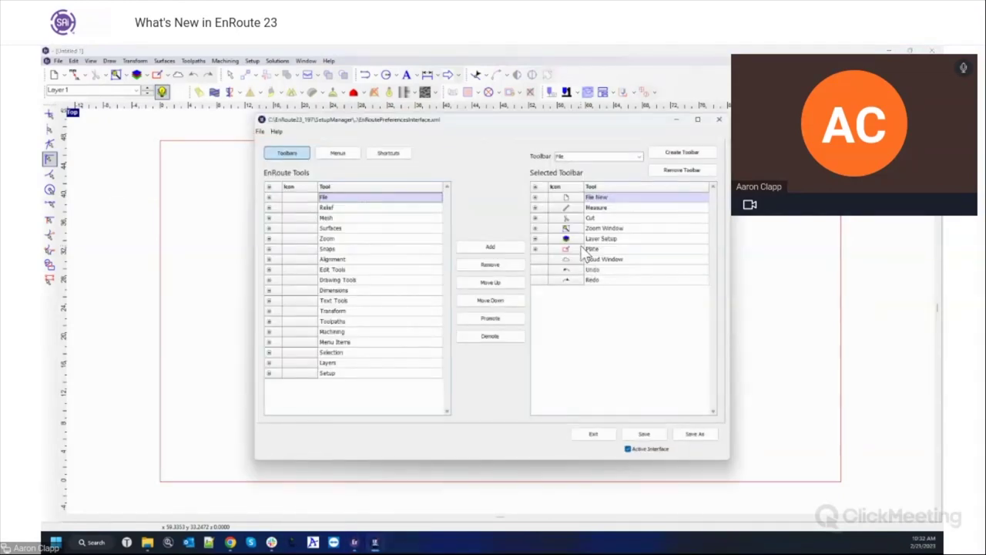
pyautogui.moveTo(478, 120); pyautogui.dragTo(480, 97)
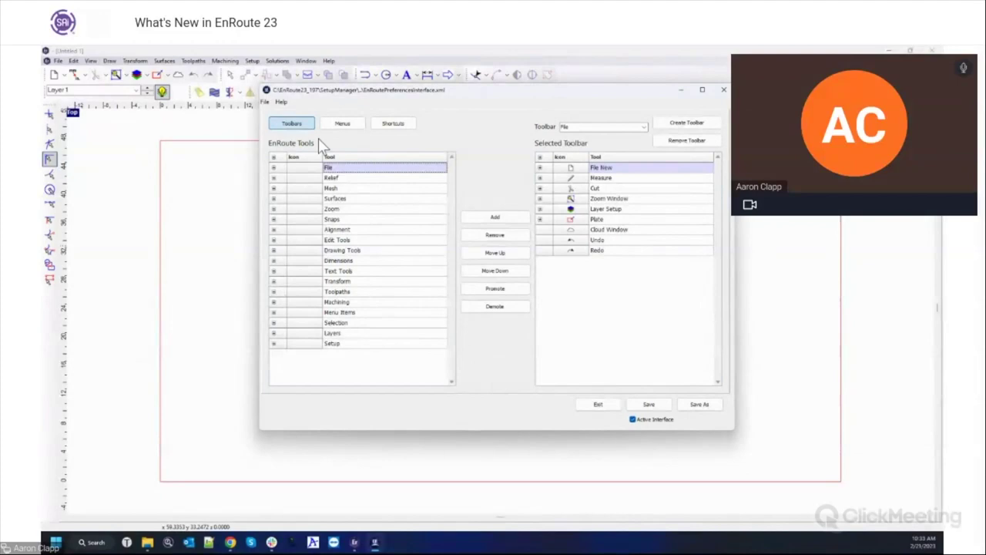
# Review the keyboard shortcuts and menu layout, checking the Relief, Mesh and Surfaces tool entries
pyautogui.click(398, 131)
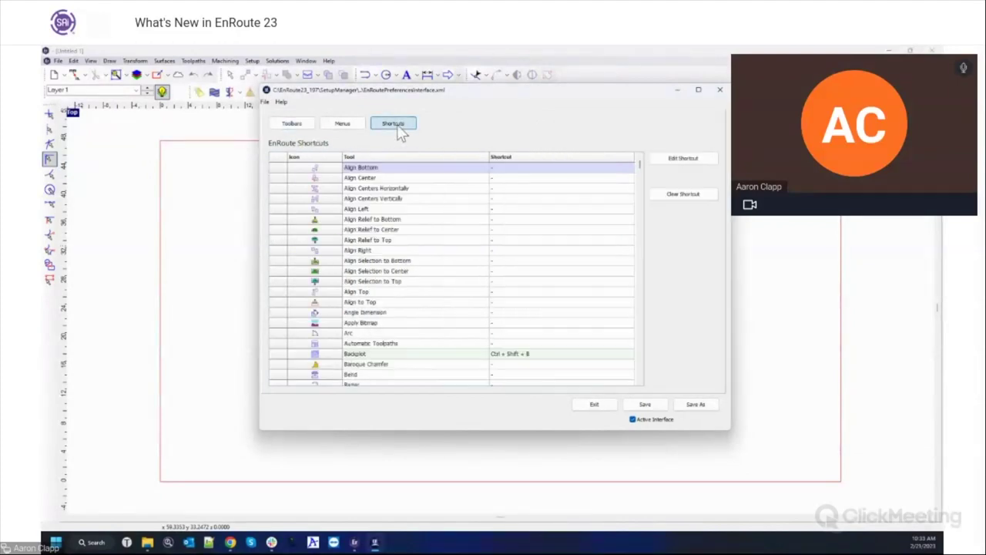
pyautogui.click(343, 126)
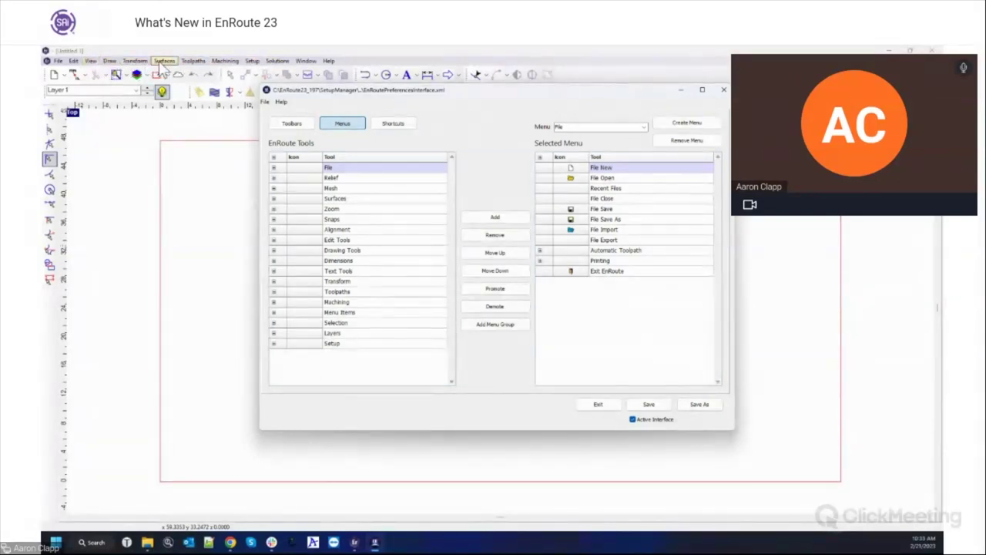
pyautogui.click(274, 178)
pyautogui.click(274, 179)
pyautogui.click(333, 179)
pyautogui.click(340, 190)
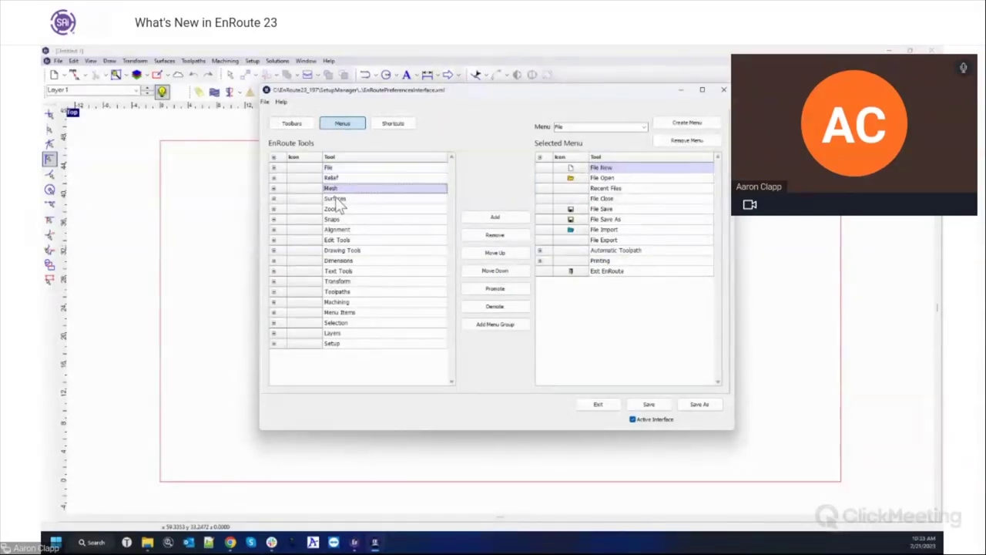
pyautogui.click(337, 199)
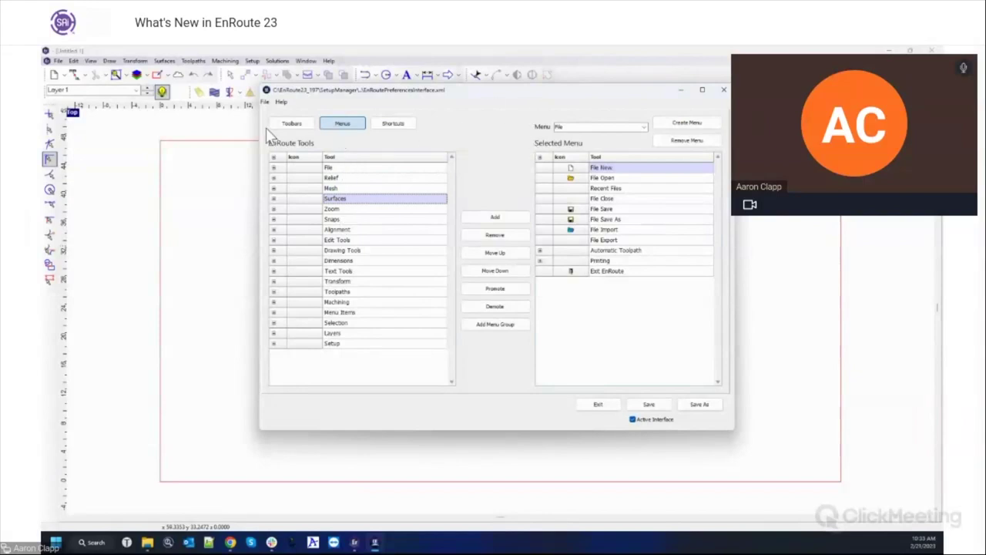
pyautogui.click(296, 125)
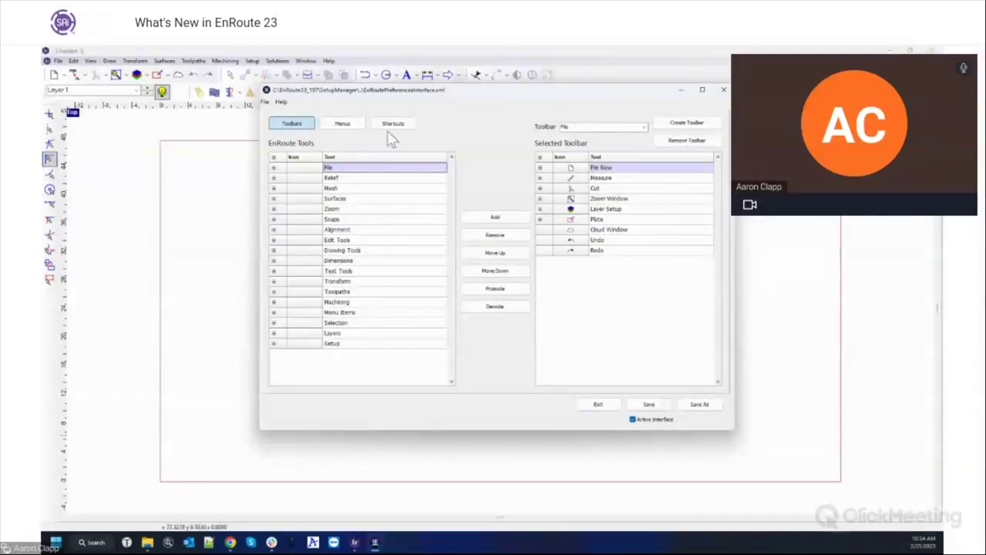
# Close the interface editor and look over the Help menu options
pyautogui.click(723, 90)
pyautogui.click(330, 61)
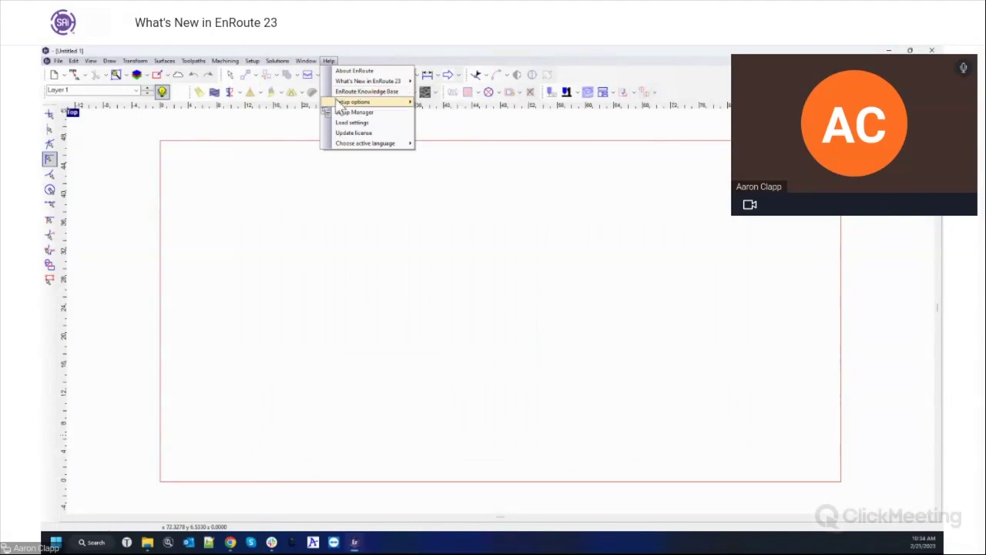
pyautogui.moveTo(340, 104)
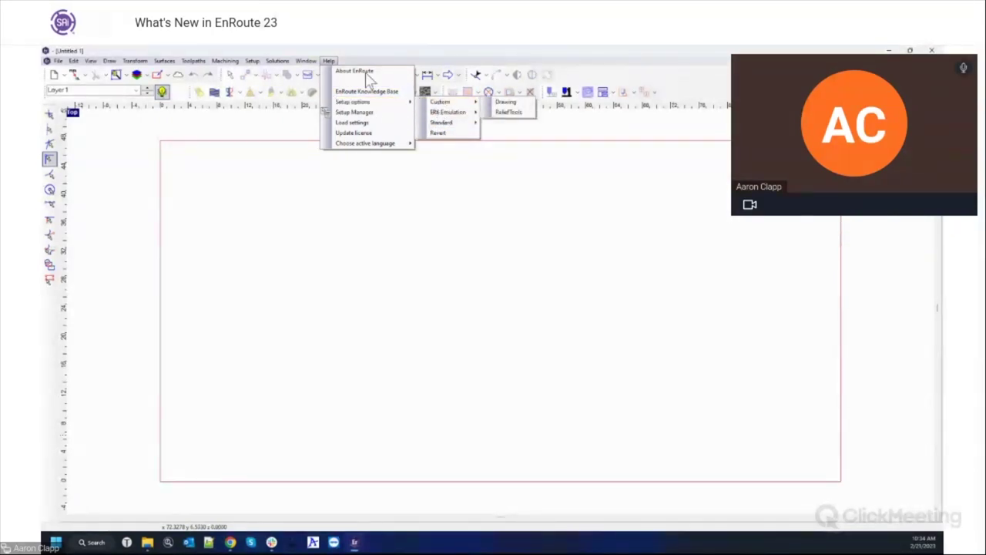
pyautogui.click(338, 69)
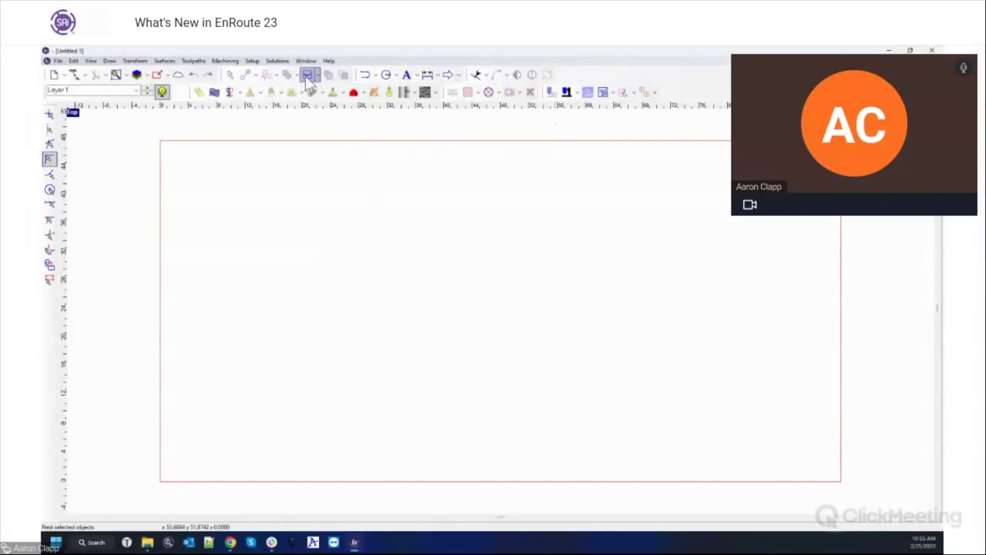
# In the tool library, start a new Profile tool and then cancel it
pyautogui.click(252, 60)
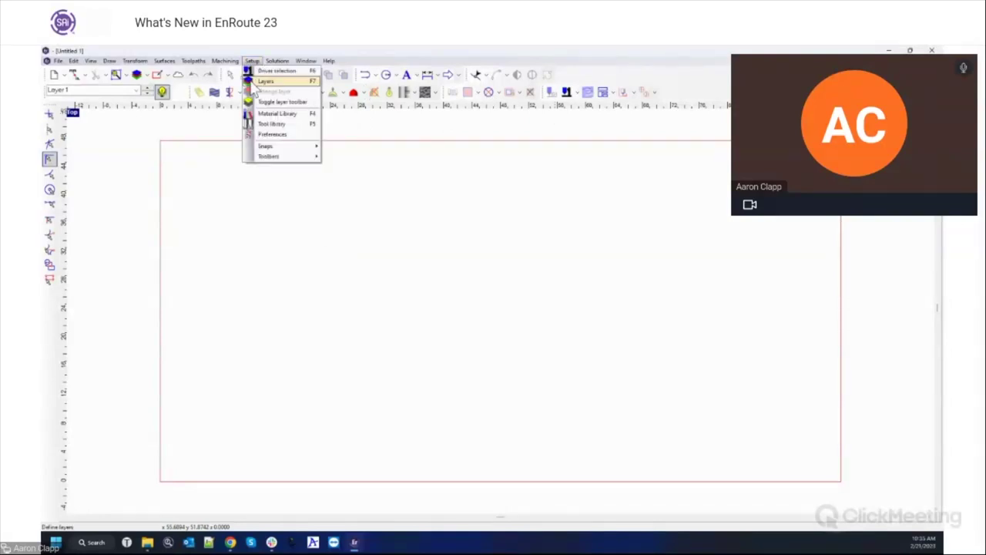
pyautogui.click(271, 124)
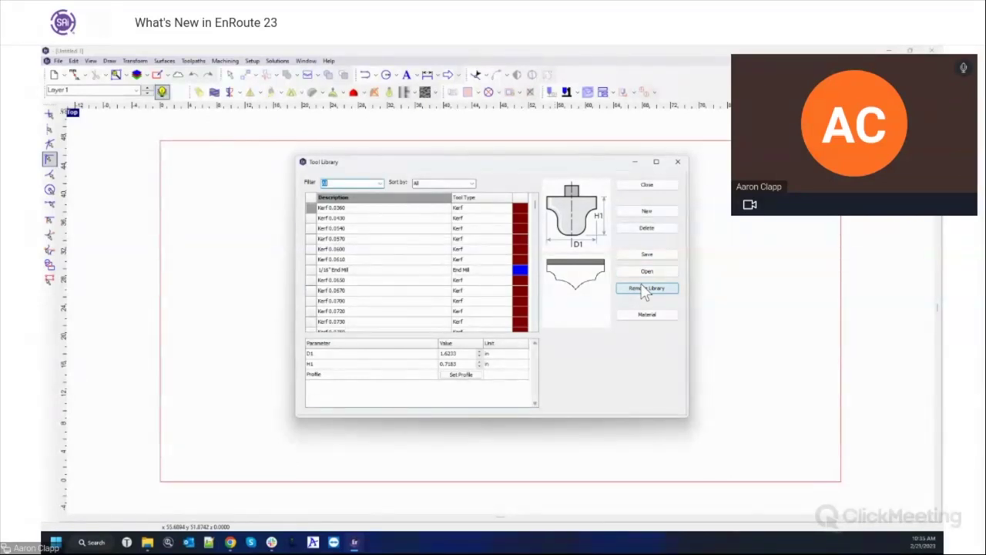
pyautogui.click(648, 210)
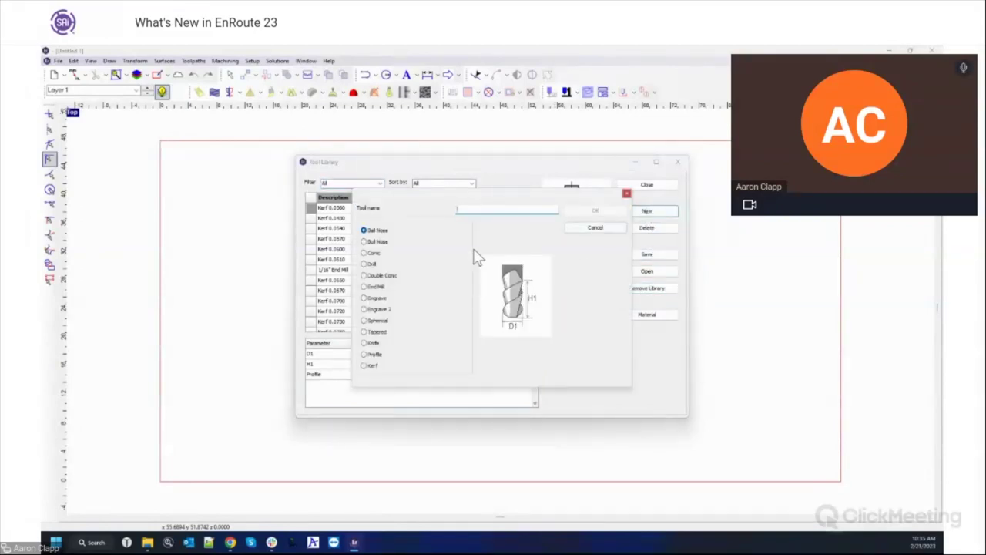
pyautogui.click(364, 355)
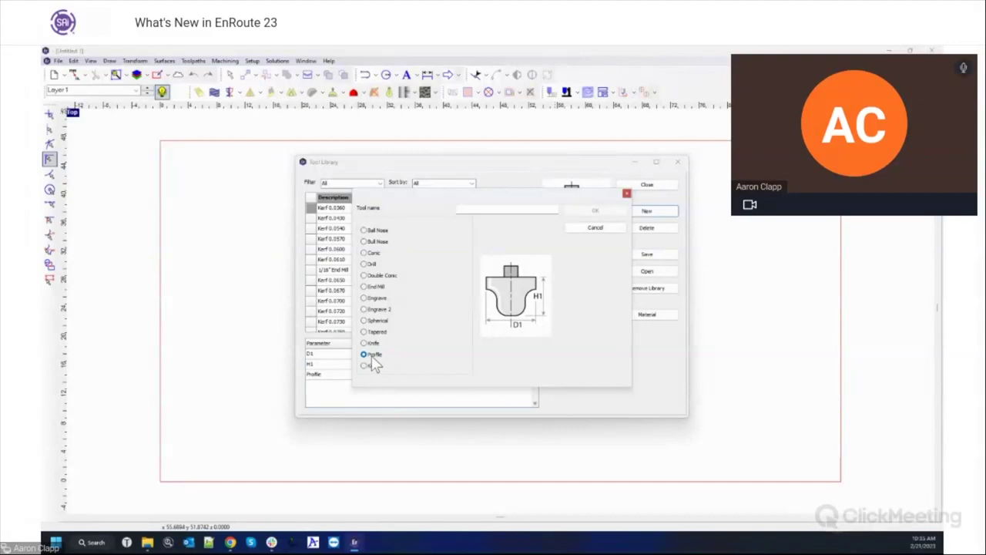
pyautogui.click(598, 228)
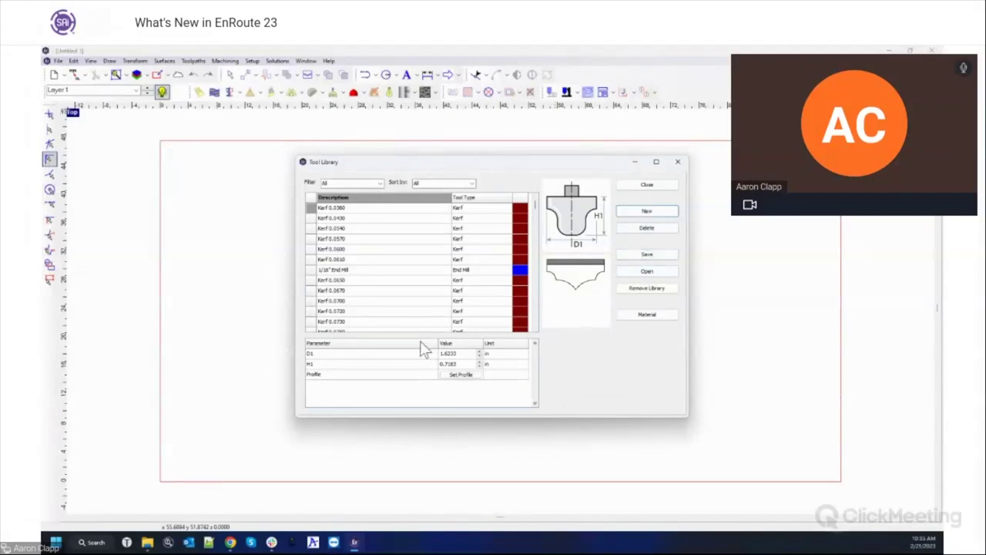
# Sort tools by colour, delete the leftover New tool, then switch to the Amana page
pyautogui.scroll(-5, 390, 279)
pyautogui.scroll(-5, 382, 286)
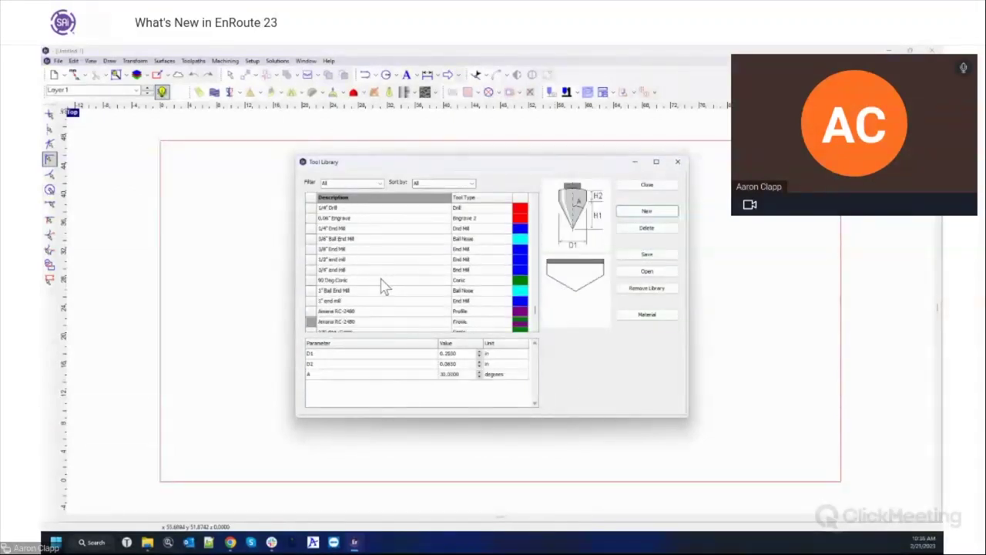
pyautogui.click(442, 182)
pyautogui.click(443, 184)
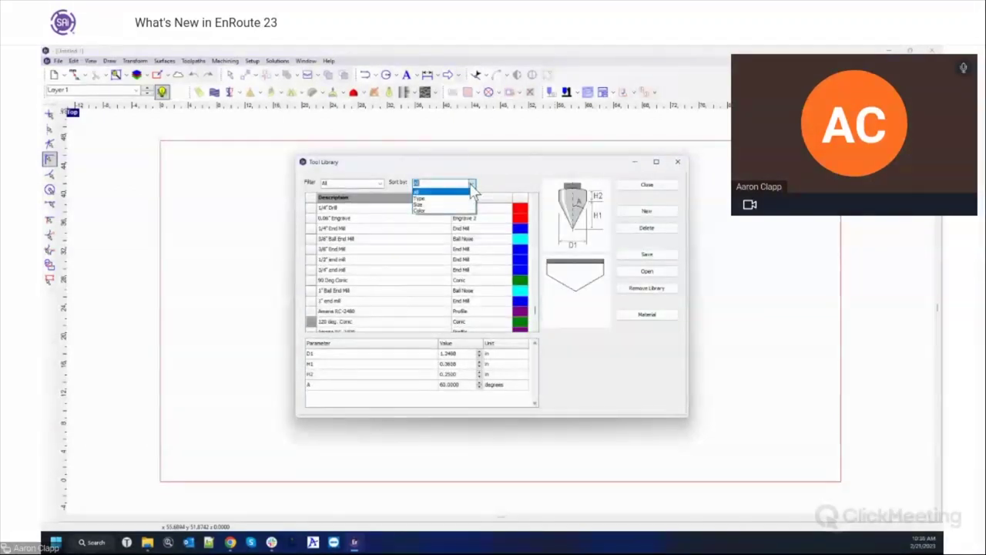
pyautogui.click(443, 211)
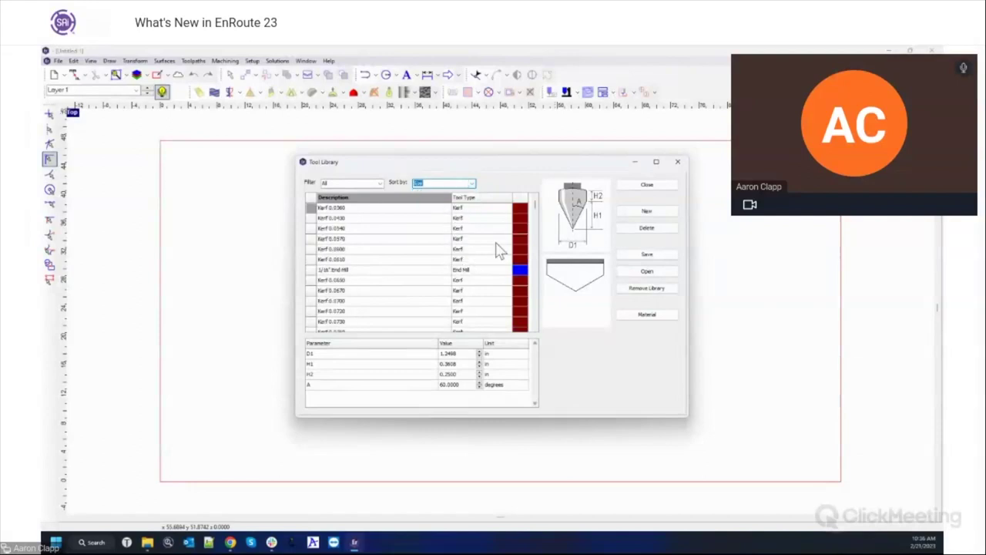
pyautogui.moveTo(532, 214); pyautogui.dragTo(538, 343)
pyautogui.click(356, 322)
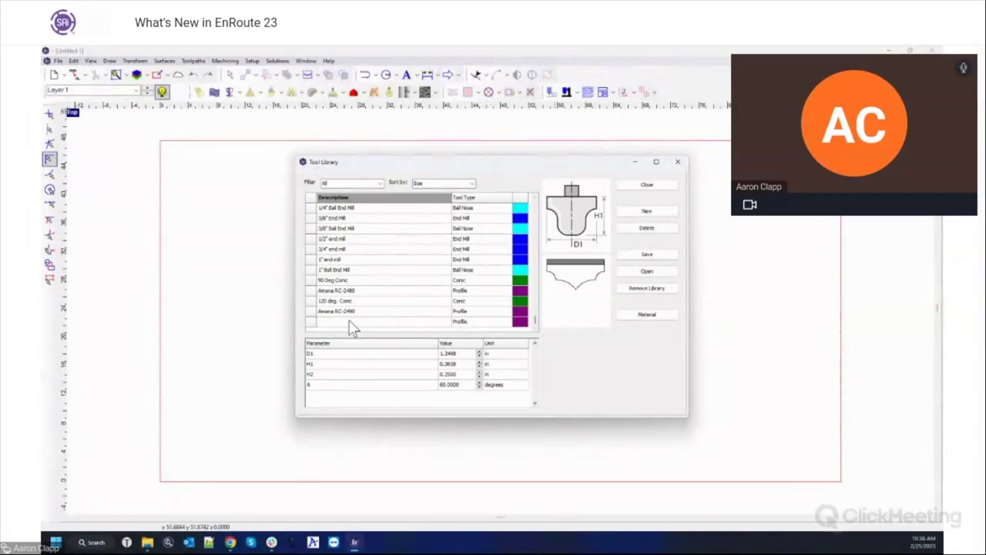
pyautogui.click(647, 228)
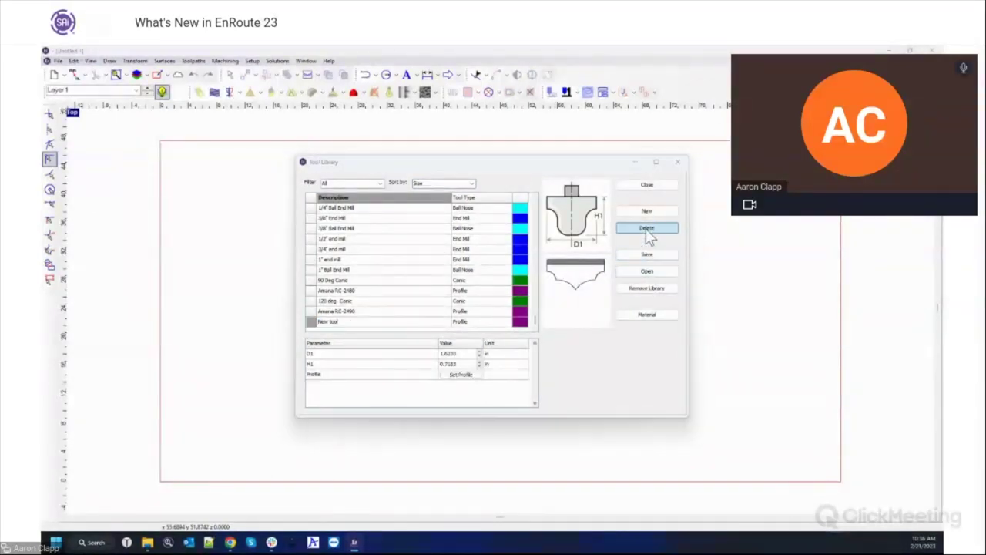
pyautogui.click(517, 306)
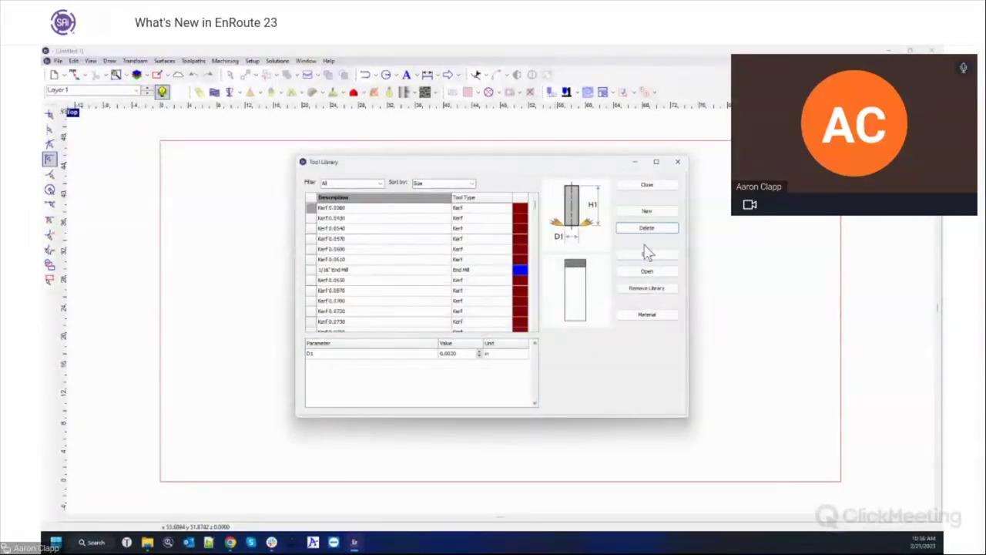
pyautogui.click(678, 163)
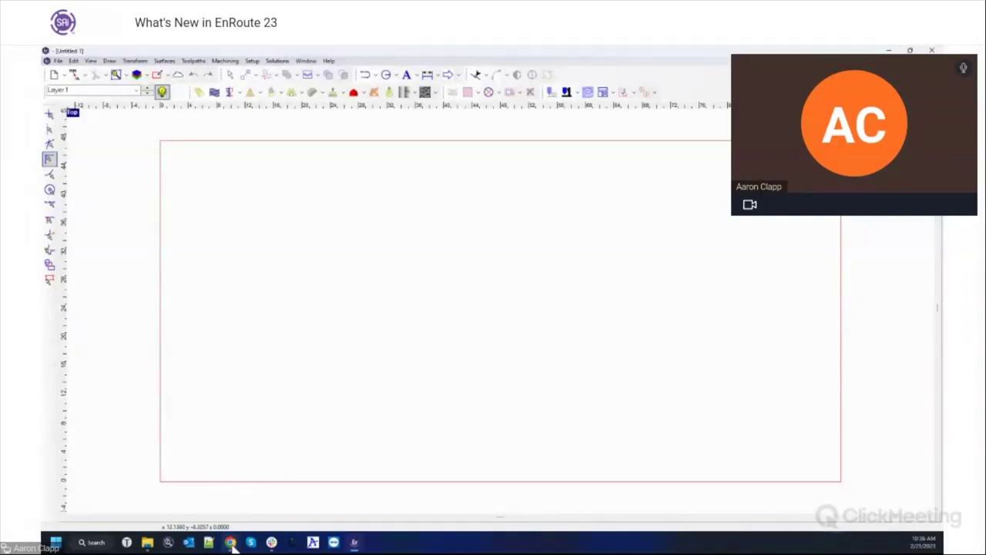
pyautogui.moveTo(231, 543)
pyautogui.click(288, 509)
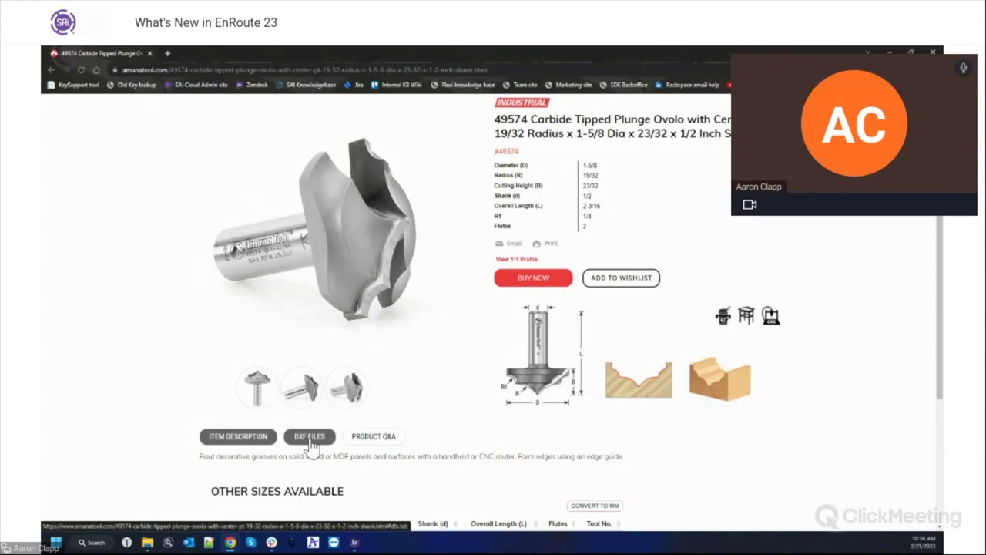
# Show the DXF FILES downloads for bit 49574, then minimize Chrome back to EnRoute
pyautogui.scroll(-2, 311, 447)
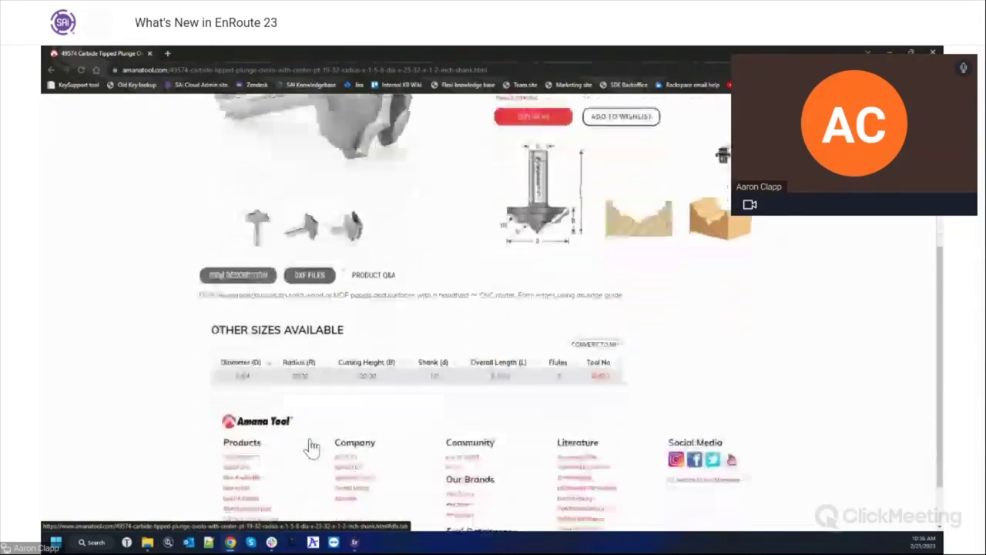
pyautogui.scroll(1, 311, 439)
pyautogui.click(309, 339)
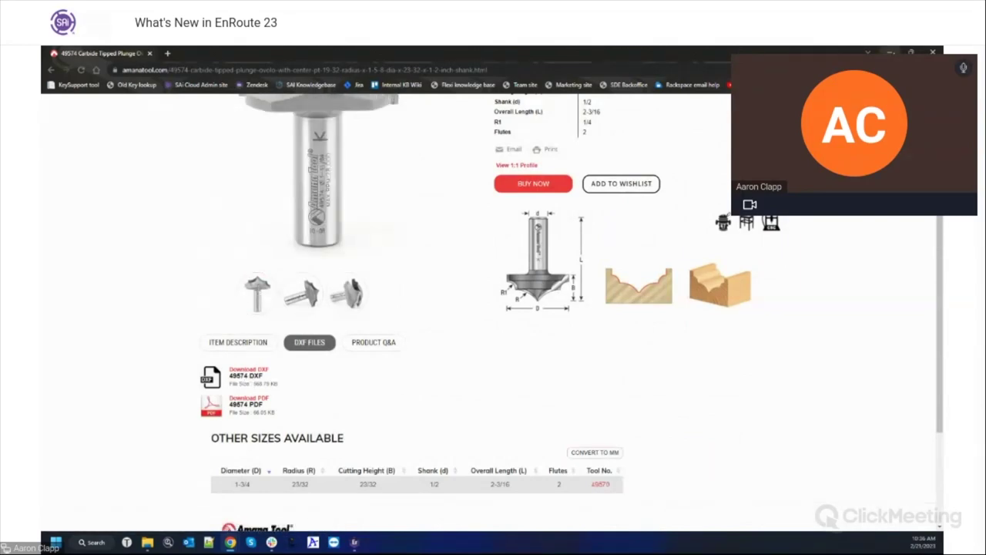
pyautogui.click(890, 52)
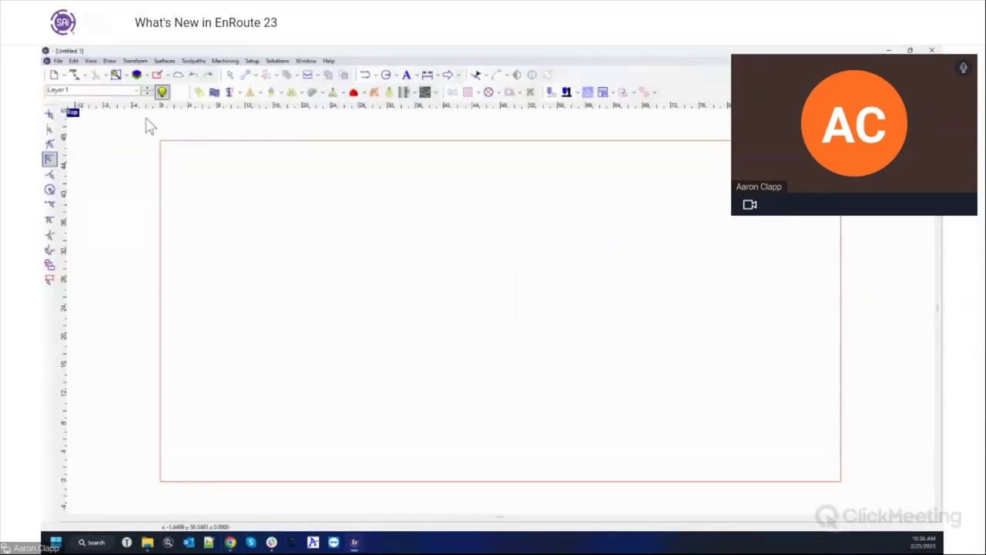
# Open the Amana tool.rou profile drawing
pyautogui.click(58, 61)
pyautogui.click(70, 77)
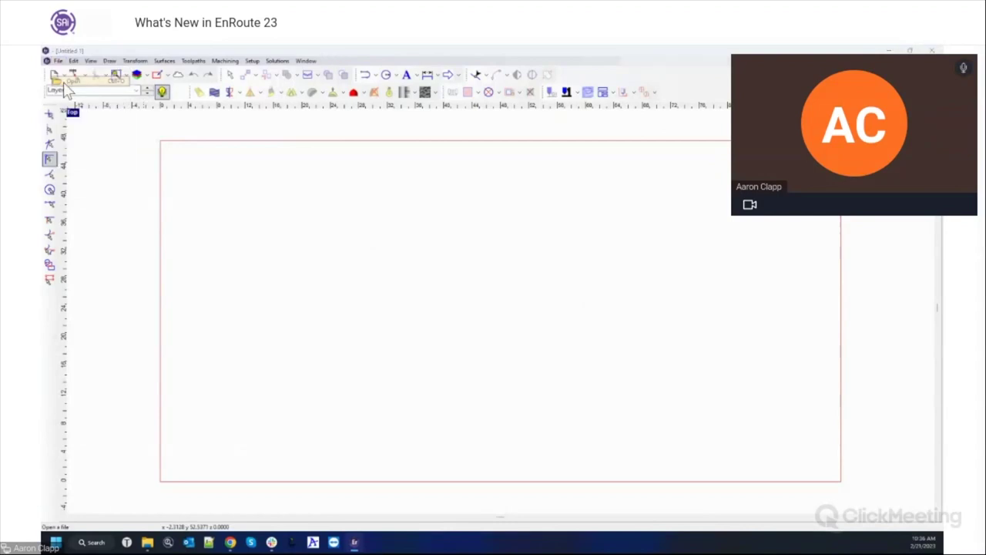
pyautogui.scroll(-5, 453, 261)
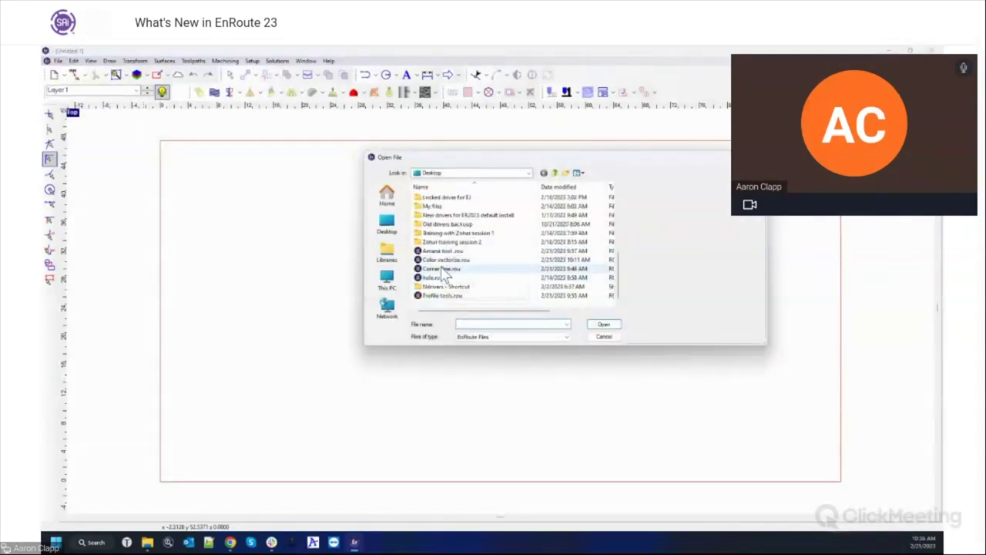
pyautogui.click(443, 251)
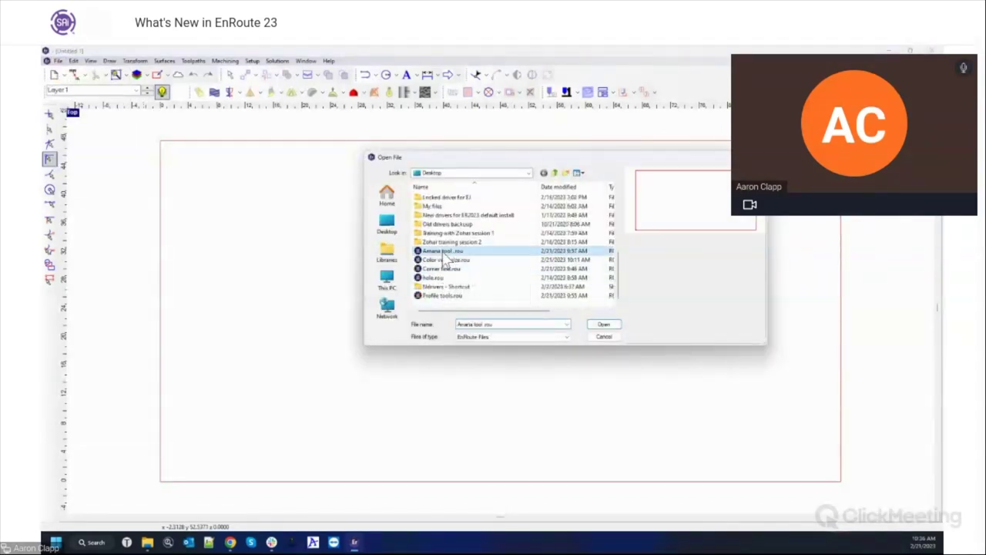
pyautogui.click(604, 326)
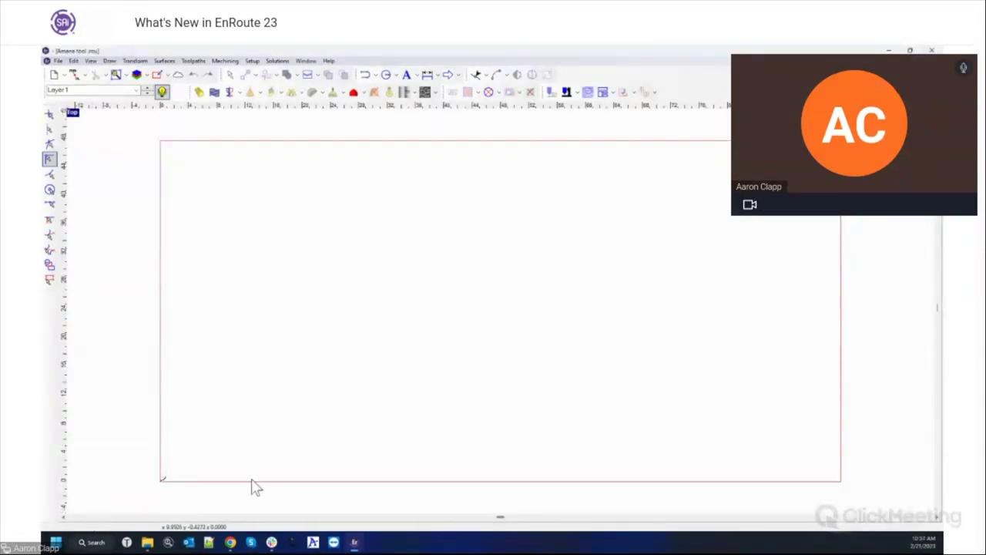
# Zoom in and marquee-select the ovolo profile curve, then start a new blank drawing
pyautogui.scroll(3, 169, 467)
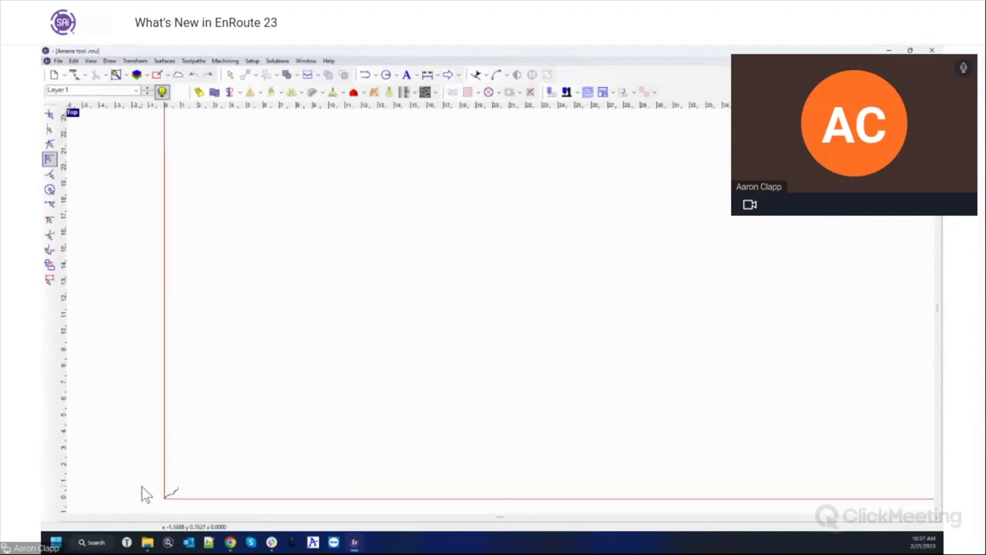
pyautogui.scroll(5, 218, 432)
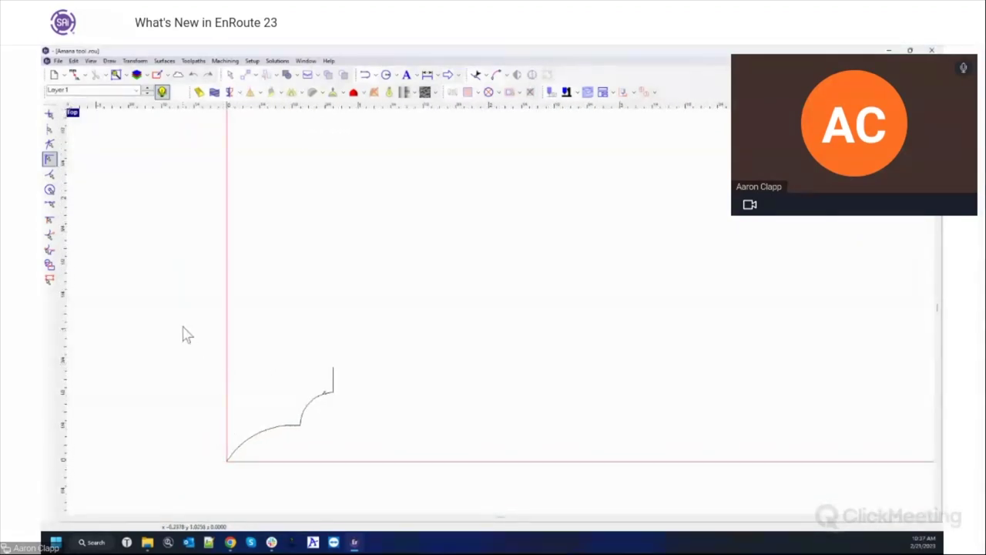
pyautogui.moveTo(182, 326); pyautogui.dragTo(381, 479)
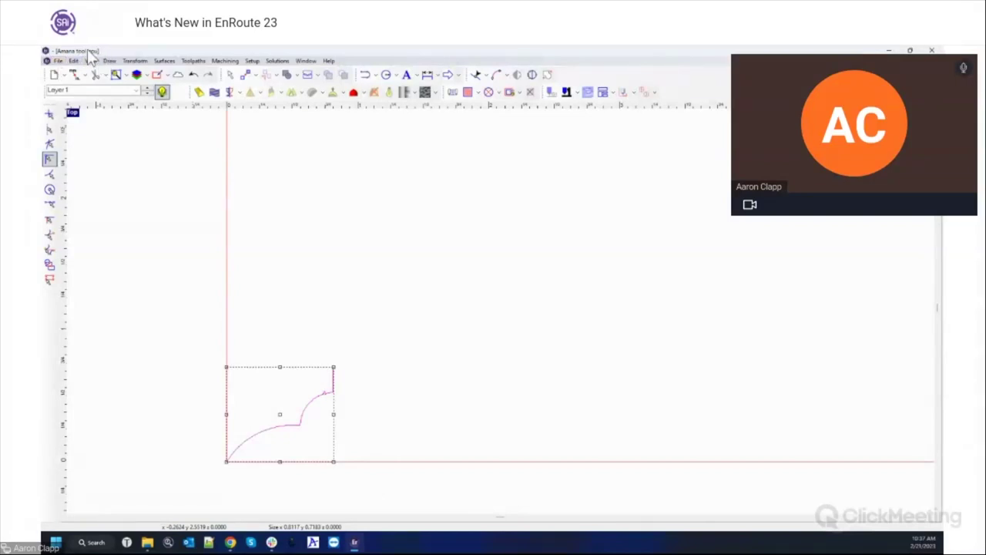
pyautogui.click(304, 242)
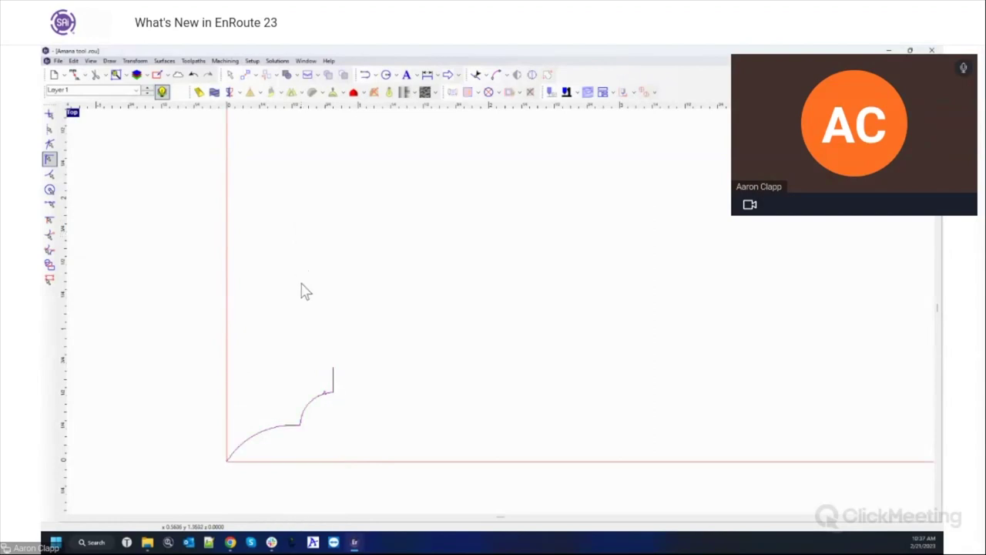
pyautogui.moveTo(187, 311); pyautogui.dragTo(394, 495)
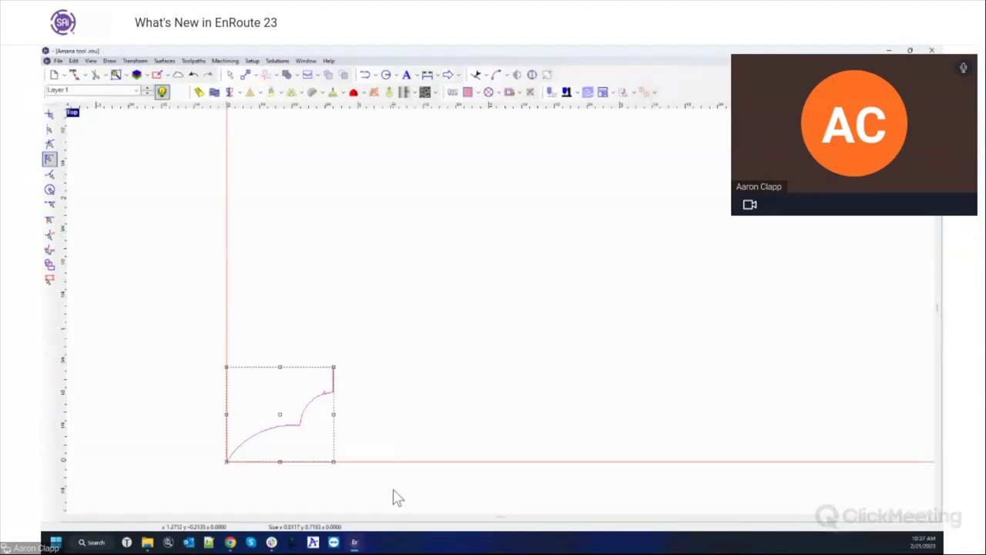
pyautogui.click(341, 352)
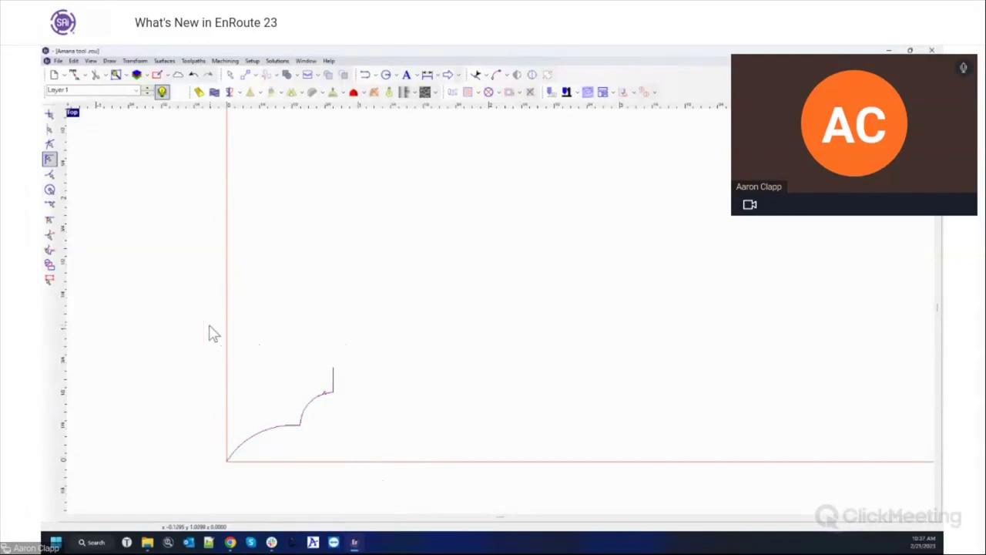
pyautogui.moveTo(209, 327); pyautogui.dragTo(376, 491)
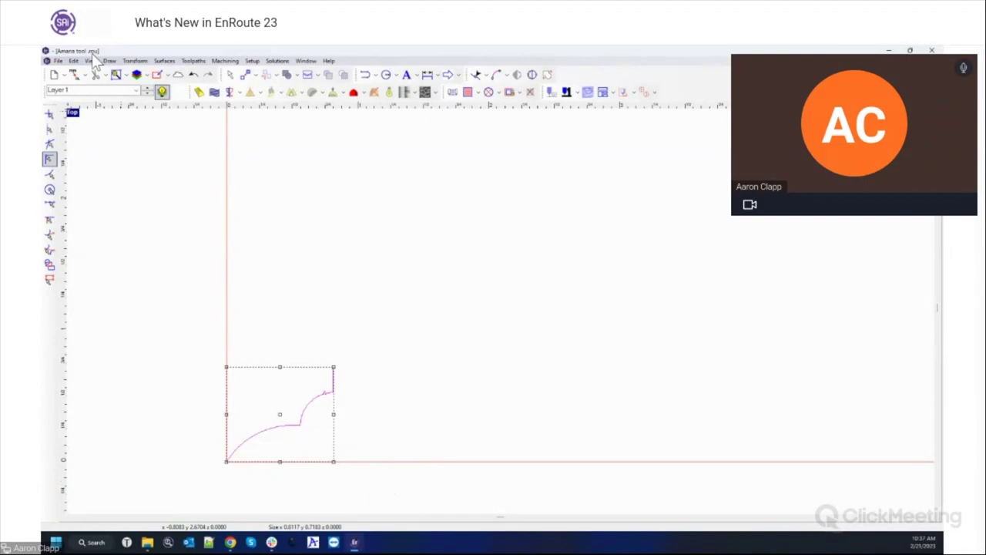
pyautogui.hotkey('ctrl', 'n')
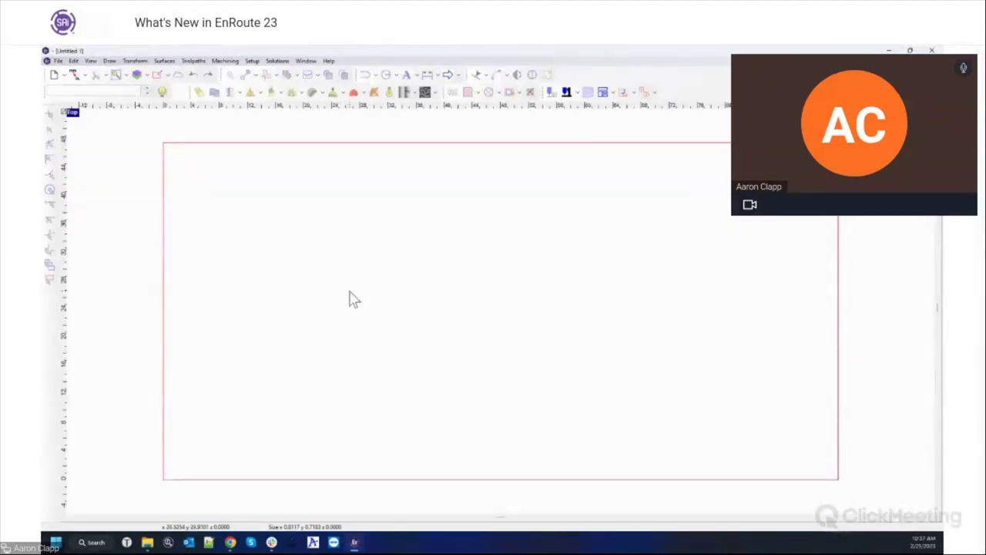
pyautogui.click(253, 61)
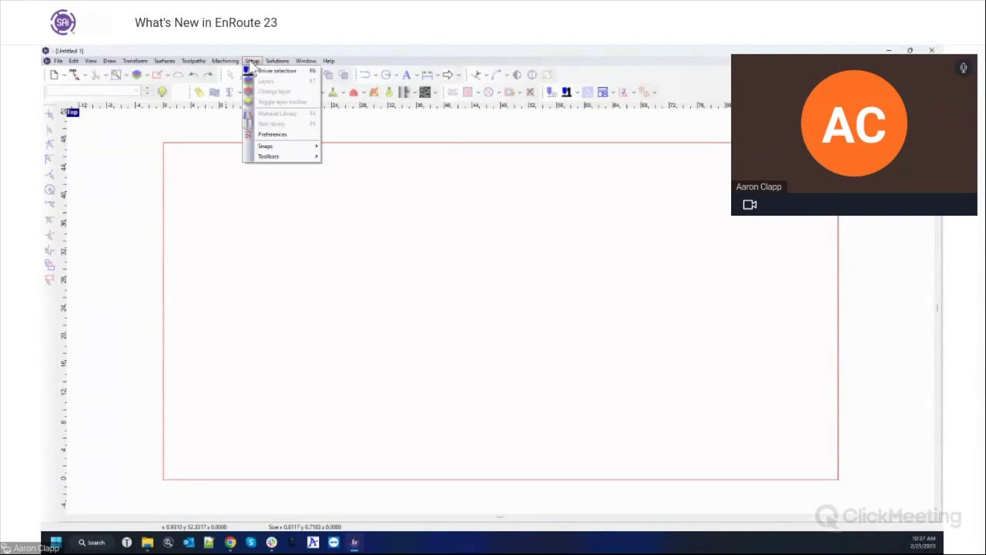
# Create a new Profile tool named Amana in the tool library
pyautogui.click(252, 62)
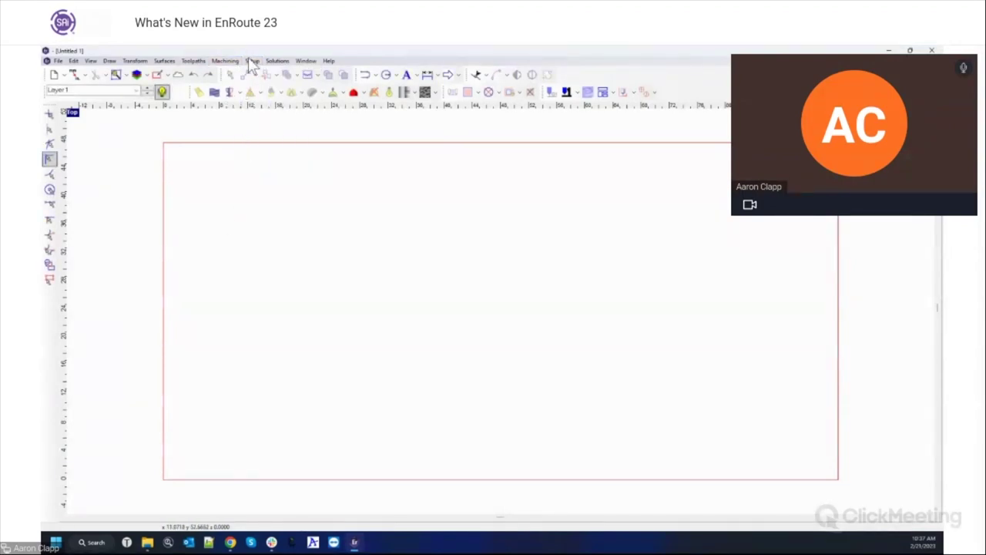
pyautogui.click(252, 62)
pyautogui.click(260, 126)
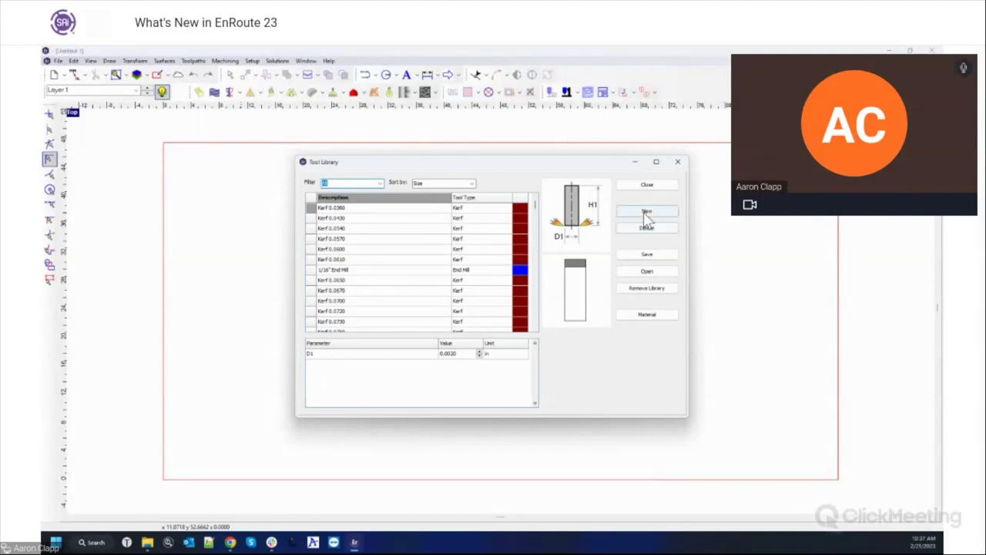
pyautogui.click(648, 211)
pyautogui.click(365, 356)
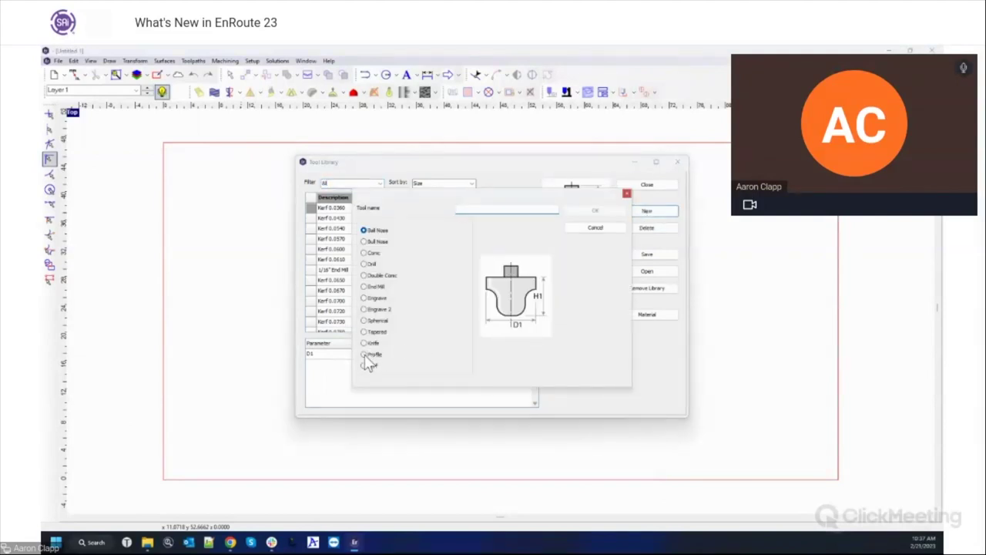
pyautogui.click(504, 207)
pyautogui.write('Amana')
pyautogui.click(613, 212)
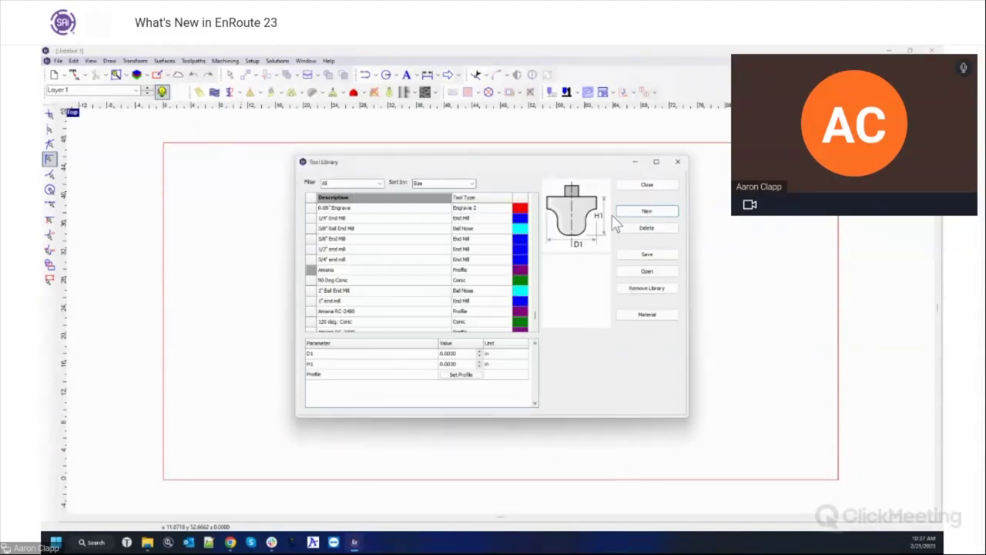
# Set the Amana tool's profile from Amana tool.rou and close the library
pyautogui.click(454, 377)
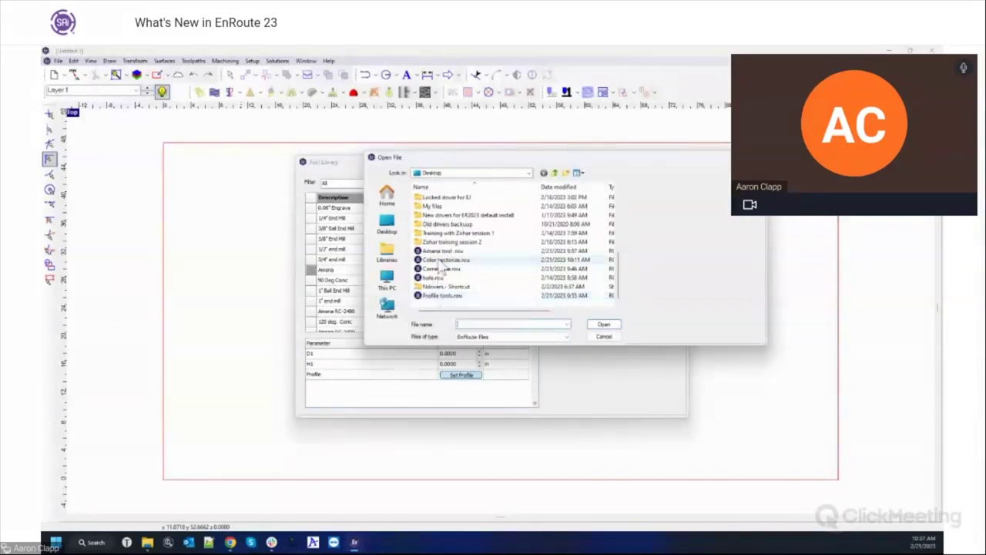
pyautogui.click(441, 251)
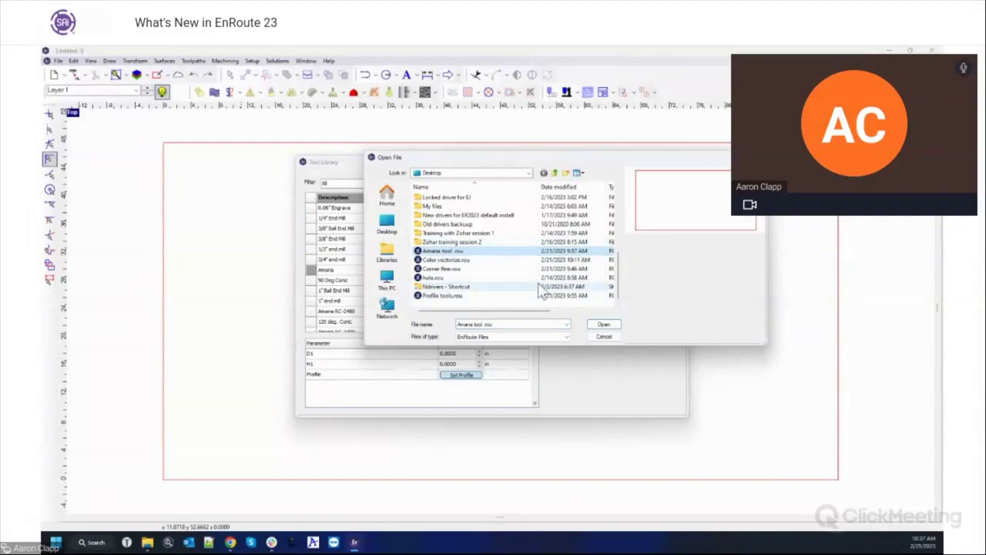
pyautogui.click(605, 325)
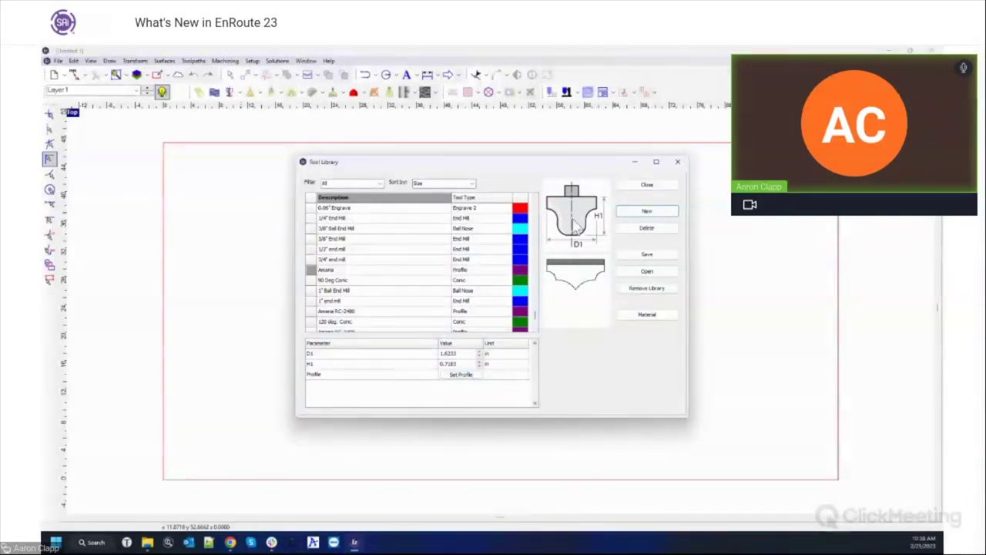
pyautogui.click(647, 185)
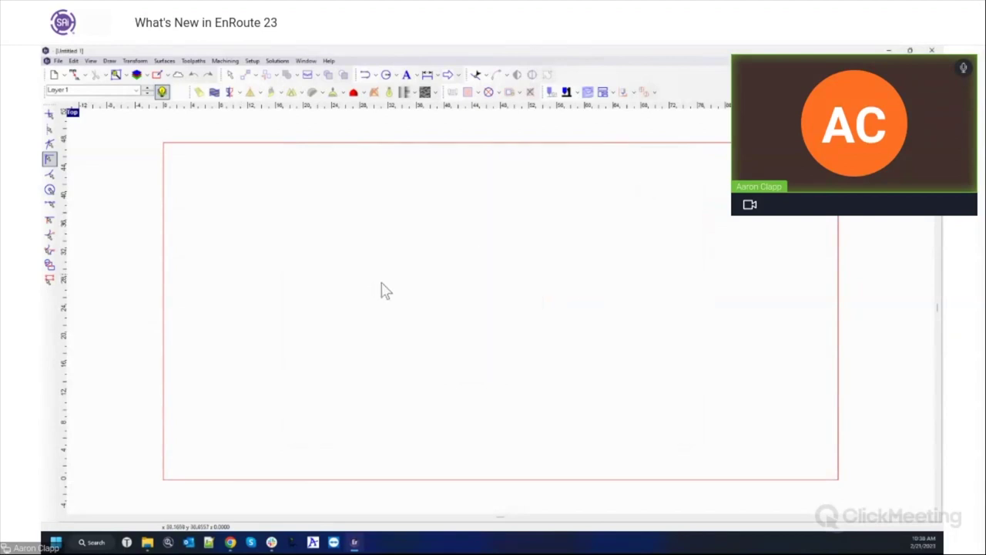
# Draw a rectangle on the left of the page and select it
pyautogui.click(396, 74)
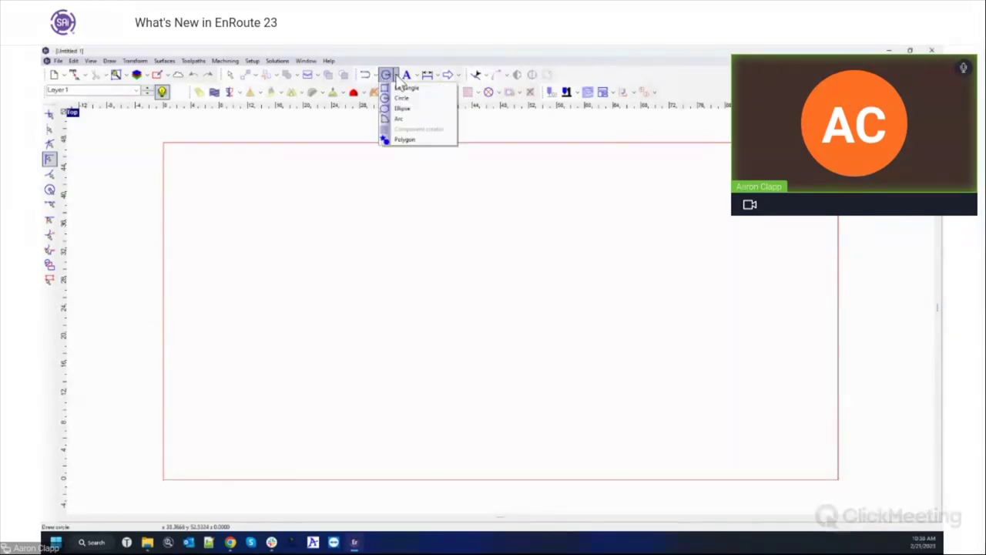
pyautogui.click(406, 87)
pyautogui.moveTo(241, 229); pyautogui.dragTo(311, 310)
pyautogui.moveTo(194, 222); pyautogui.dragTo(328, 374)
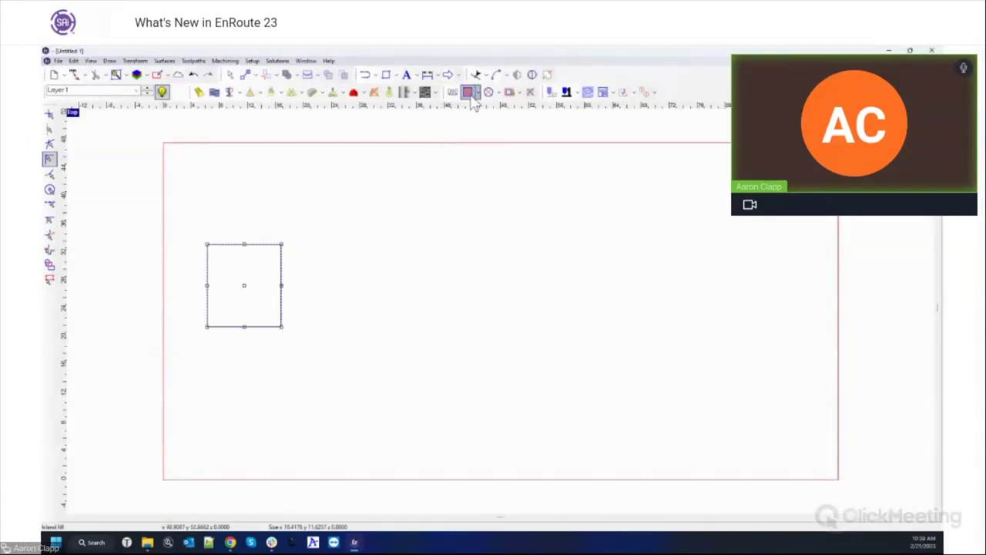
# Add a router offset toolpath using the Amana RC-2480 profile tool at 0.25 depth
pyautogui.moveTo(478, 93); pyautogui.dragTo(480, 113)
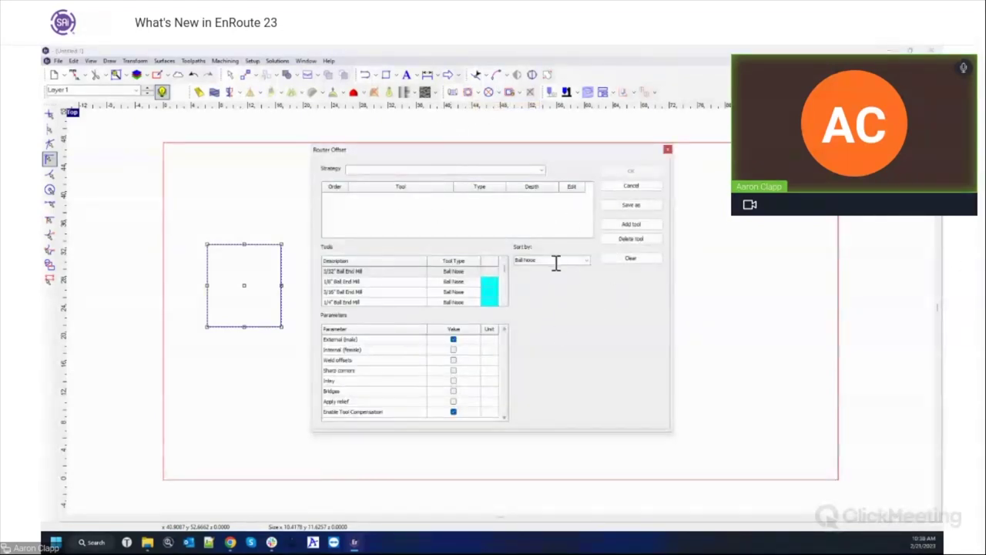
pyautogui.click(587, 262)
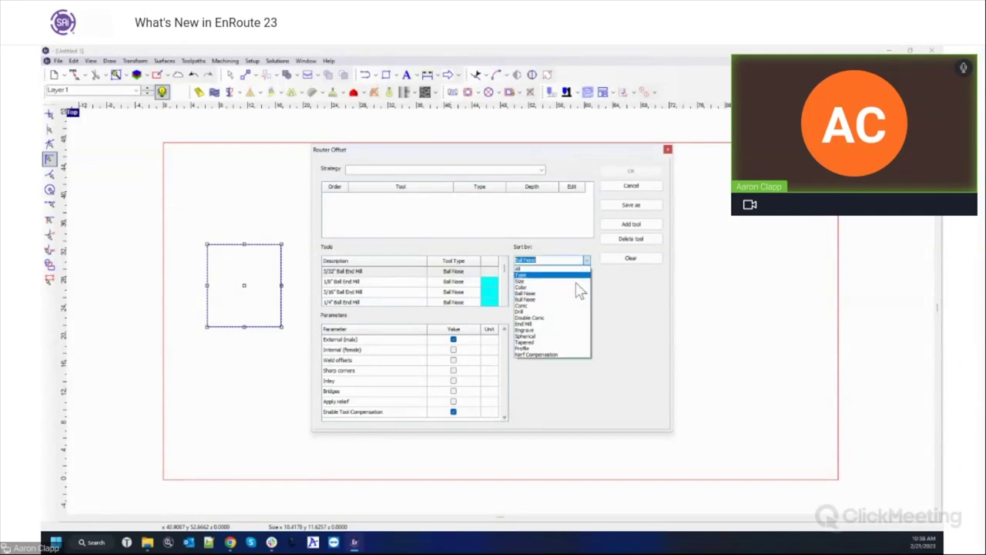
pyautogui.click(534, 350)
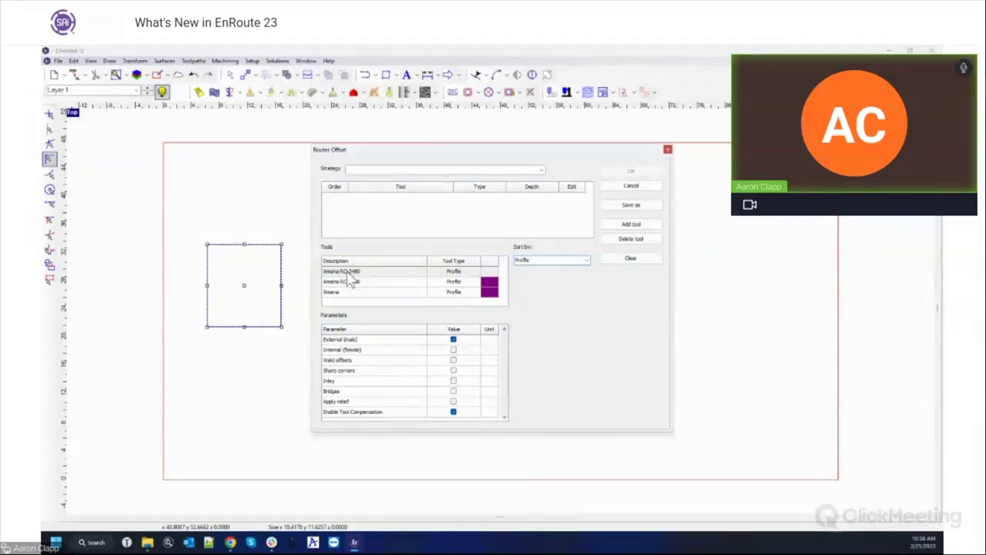
pyautogui.doubleClick(346, 272)
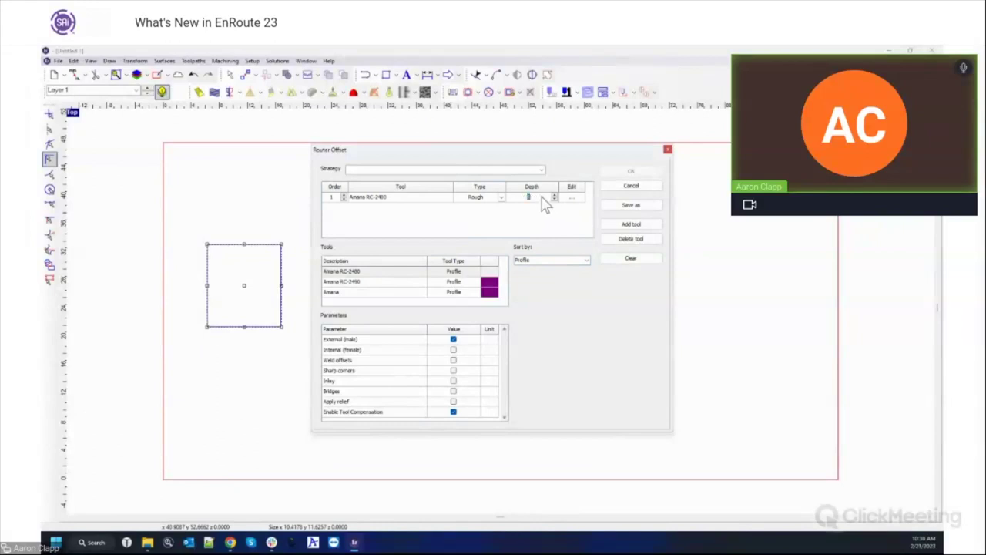
pyautogui.press('Return')
pyautogui.click(628, 171)
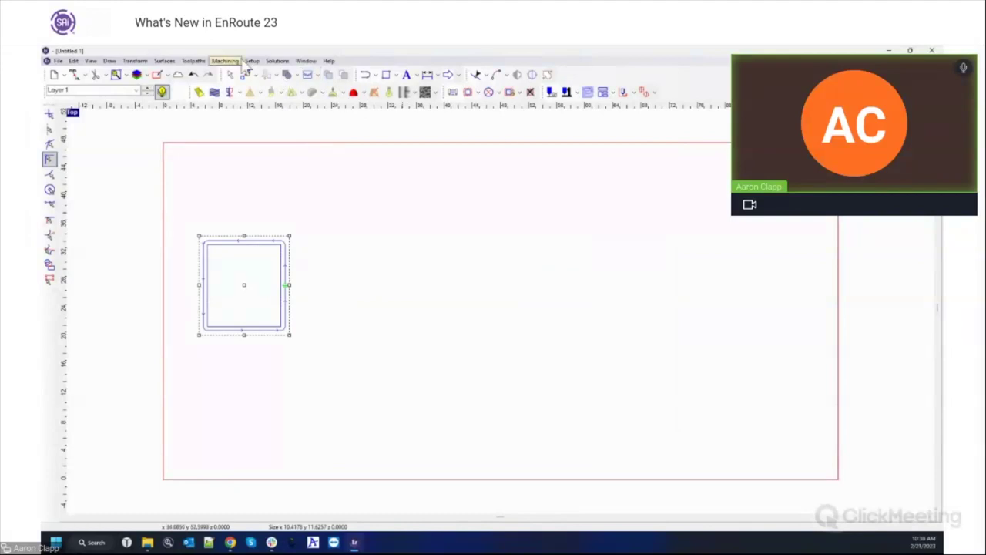
pyautogui.click(252, 60)
# Simulate the cut in 3D at 31 dpi and zoom in on the rounded groove
pyautogui.click(239, 159)
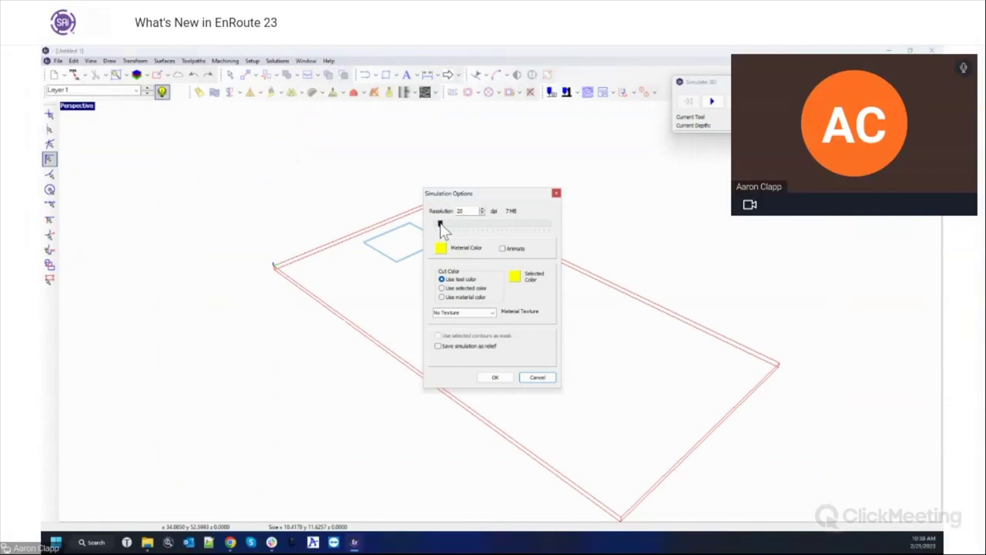
pyautogui.moveTo(442, 223)
pyautogui.mouseDown()
pyautogui.moveTo(452, 223)
pyautogui.moveTo(446, 228)
pyautogui.mouseUp()
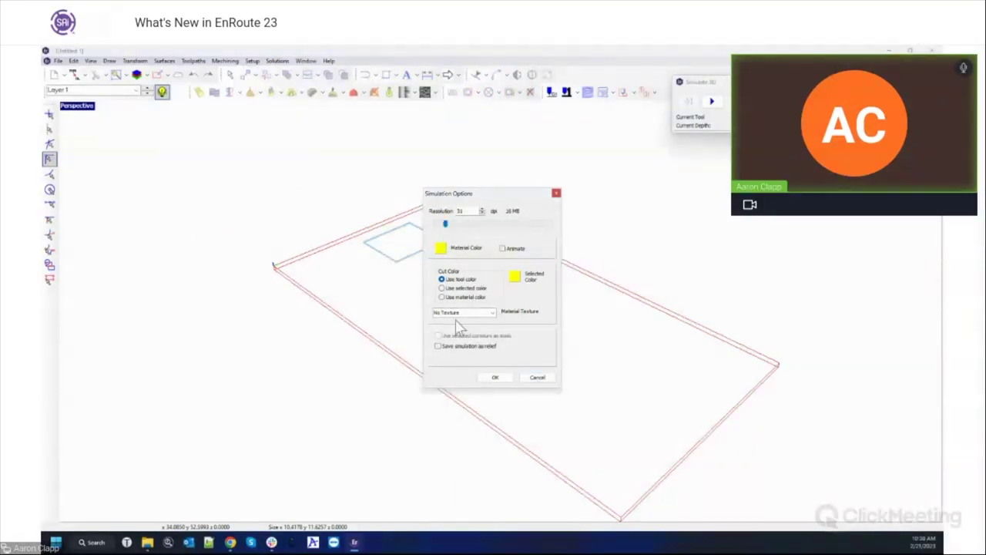
pyautogui.click(496, 377)
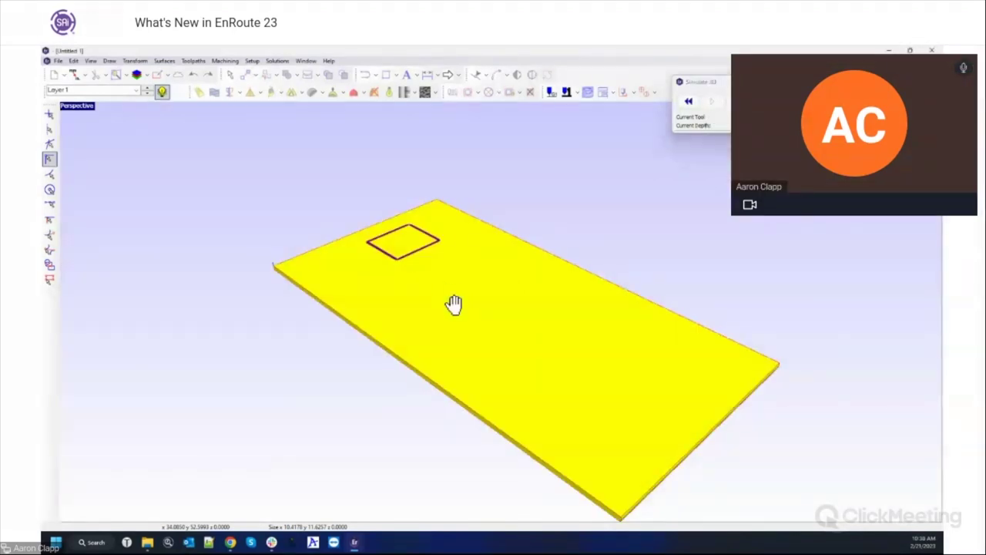
pyautogui.moveTo(451, 304); pyautogui.dragTo(514, 278)
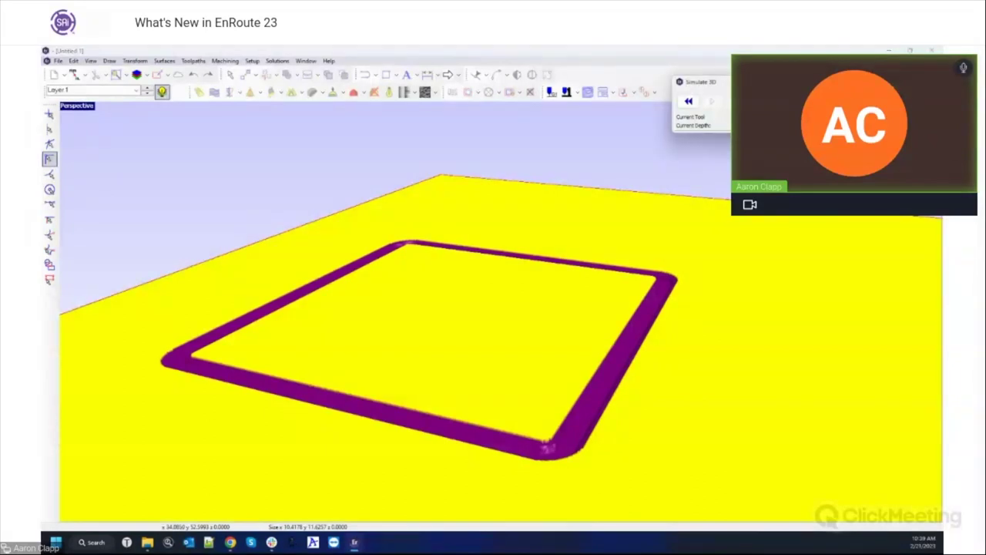
pyautogui.click(228, 94)
# Maximize the Top view and reselect the rounded rectangle
pyautogui.click(92, 114)
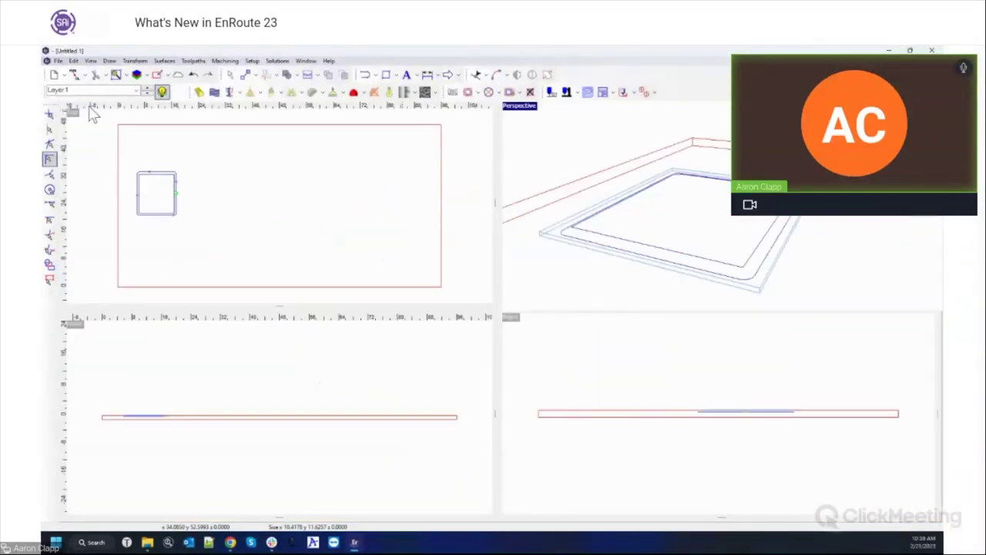
pyautogui.click(78, 120)
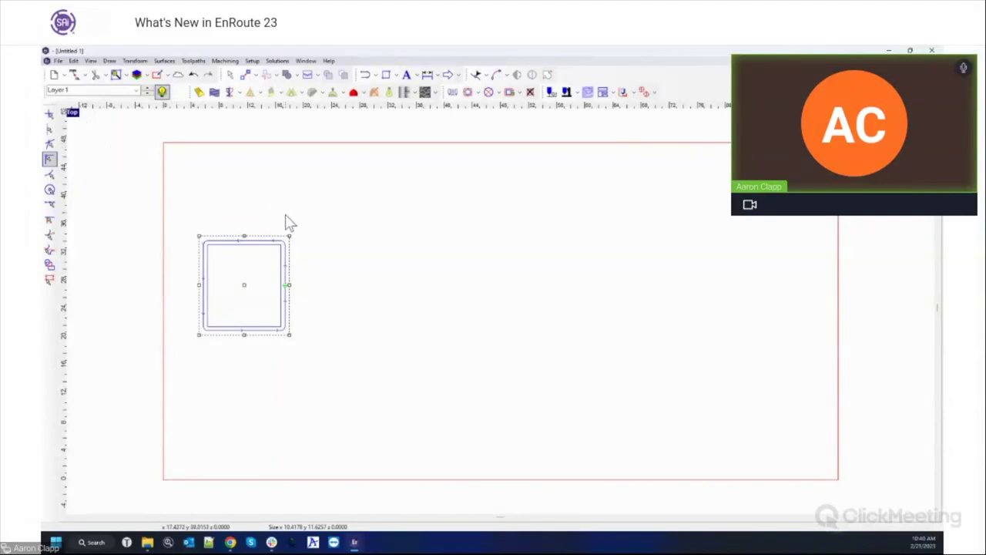
pyautogui.click(193, 223)
pyautogui.moveTo(189, 213); pyautogui.dragTo(345, 372)
pyautogui.click(58, 61)
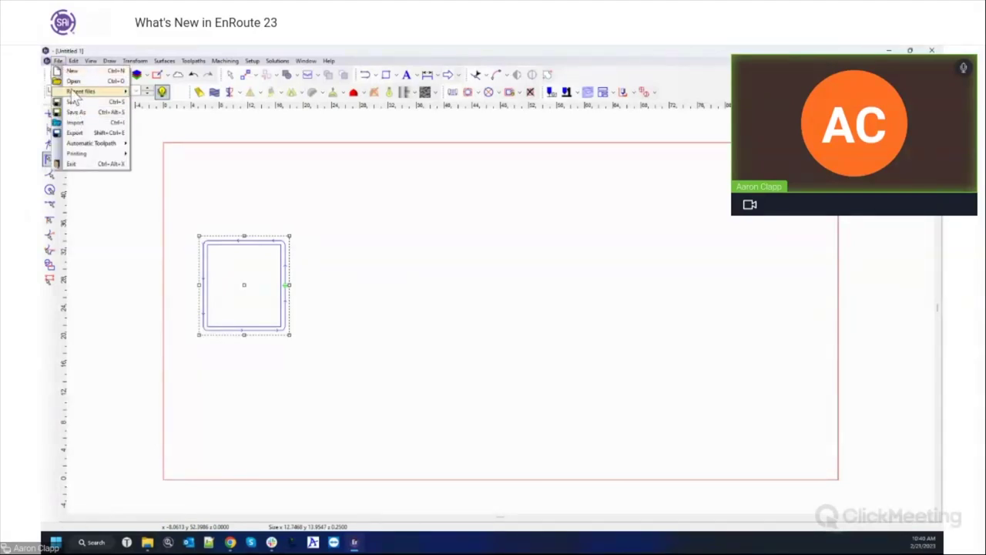
# Open the Corner line.rou job file
pyautogui.click(73, 81)
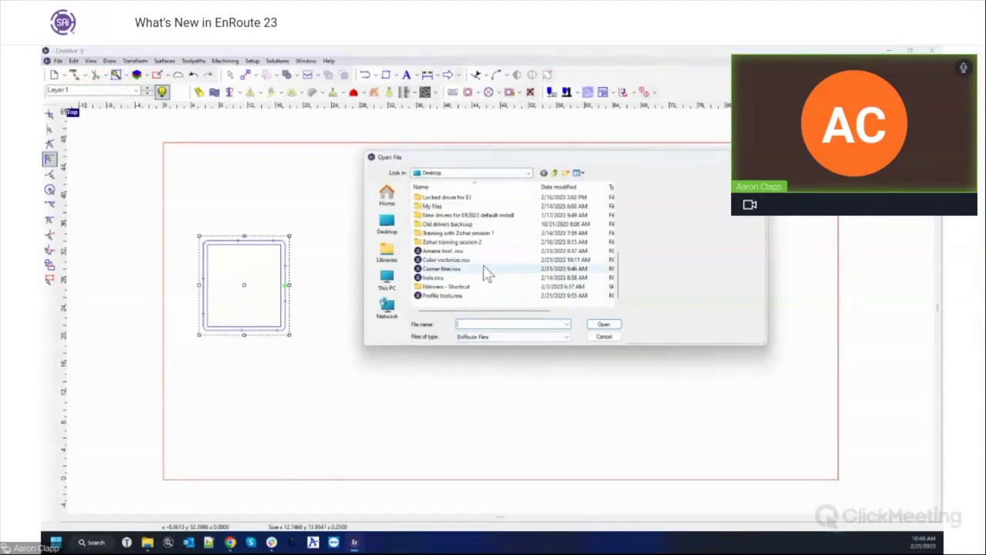
pyautogui.click(459, 270)
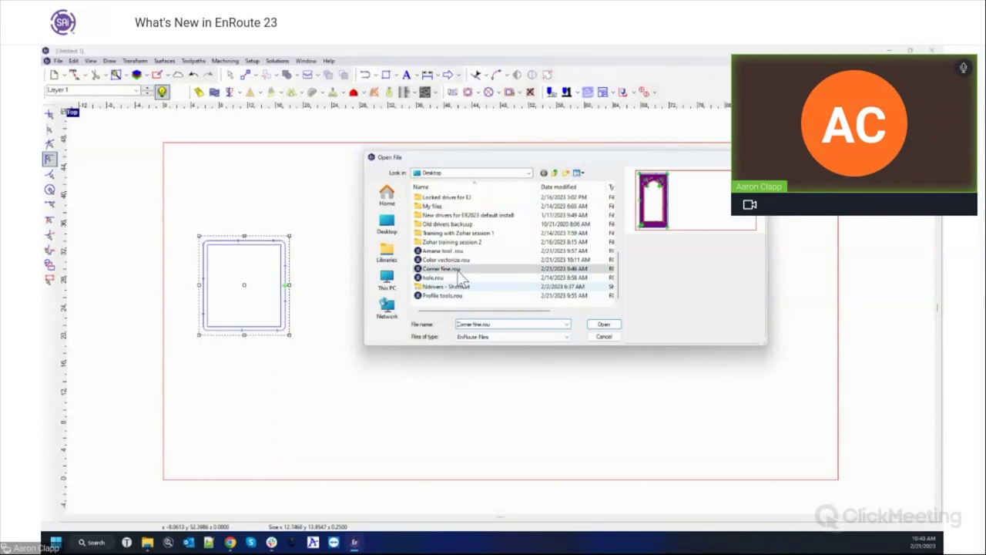
pyautogui.click(604, 324)
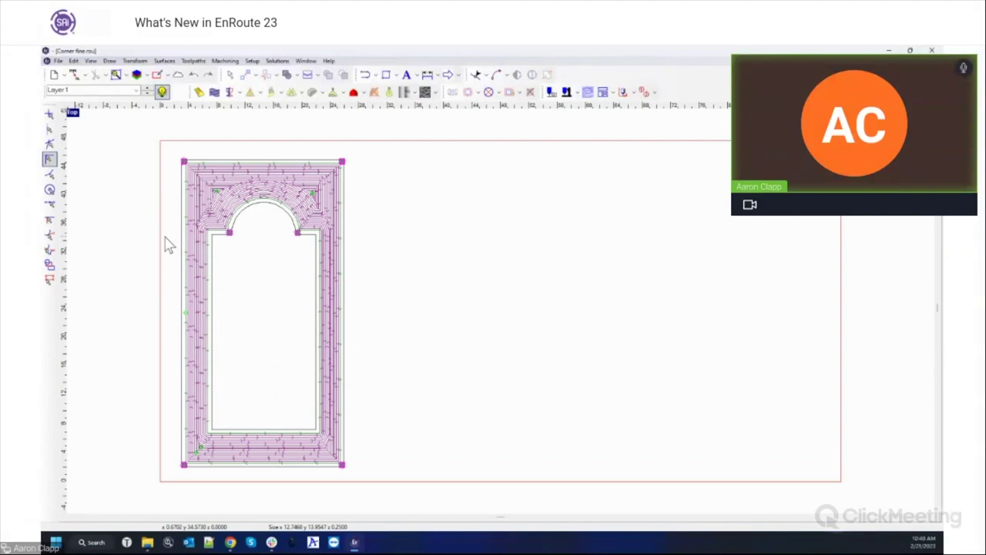
pyautogui.scroll(2, 177, 231)
pyautogui.scroll(-3, 176, 232)
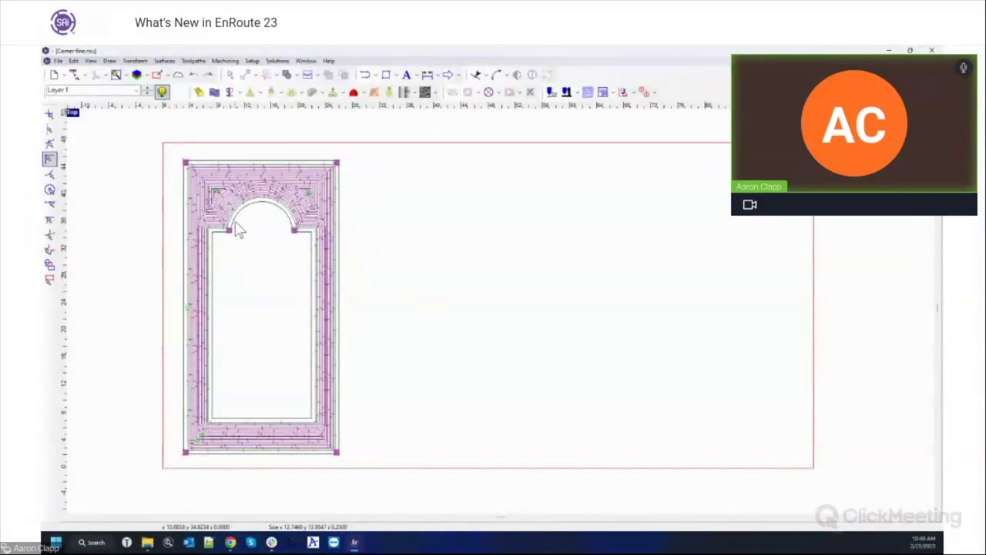
# Edit the arched frame's toolpath to inspect its tool rows, including Amana RC-2480, then accept
pyautogui.rightClick(228, 195)
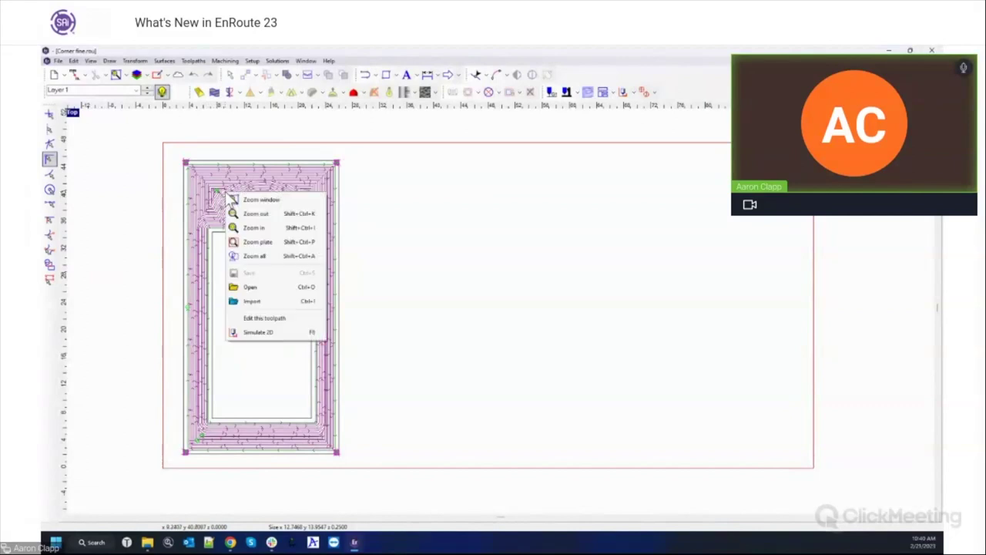
pyautogui.click(259, 318)
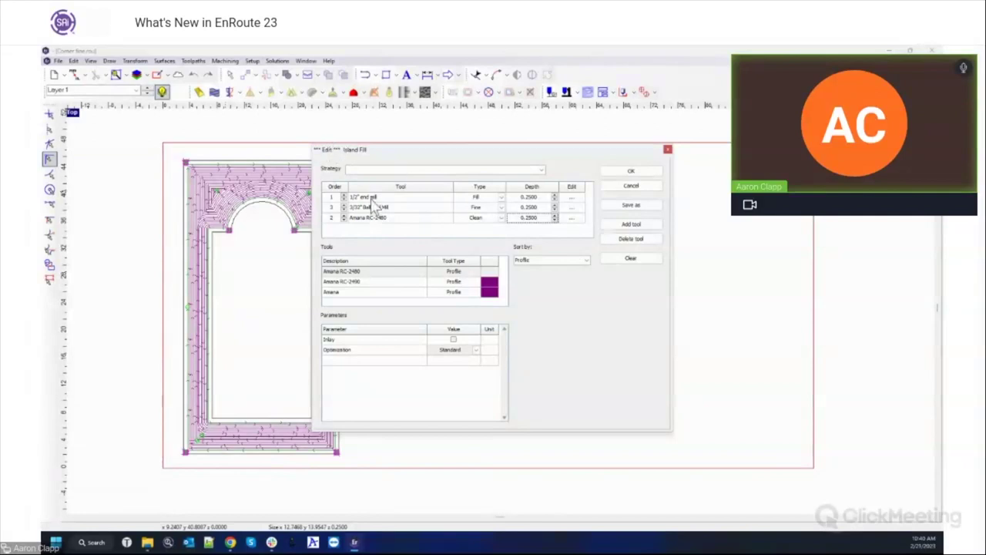
pyautogui.click(381, 199)
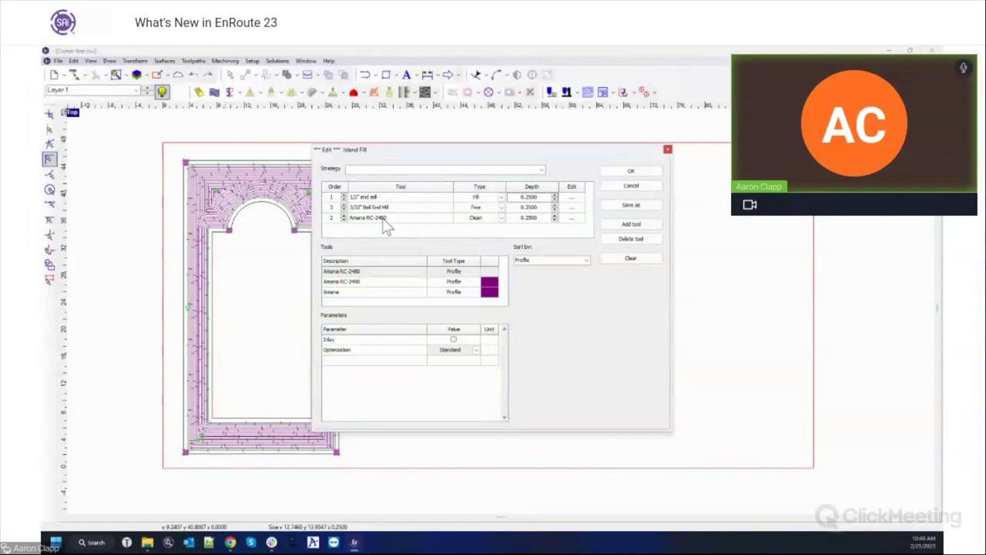
pyautogui.click(387, 223)
pyautogui.click(621, 172)
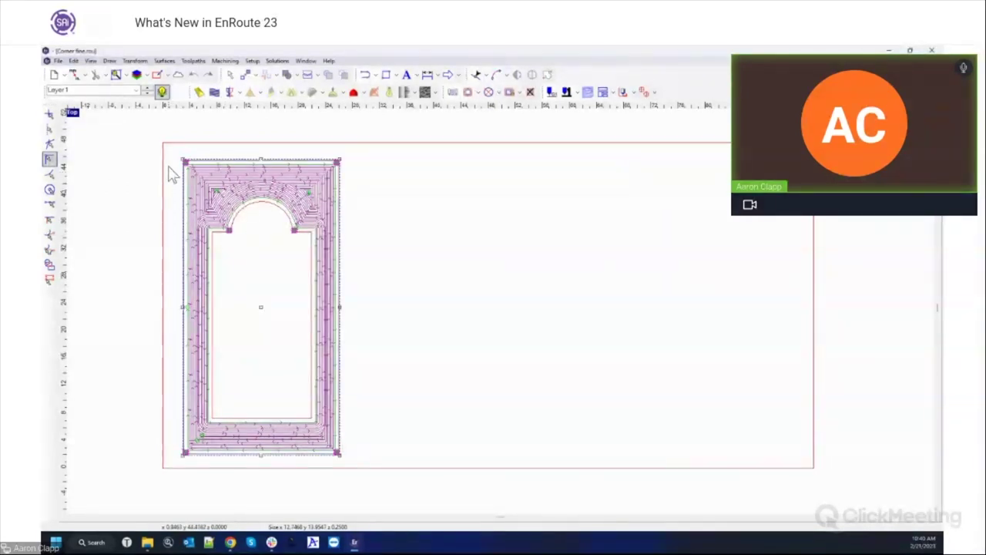
# Zoom in on the arch's inner corners to see the small cleanup passes
pyautogui.scroll(1, 175, 174)
pyautogui.scroll(2, 232, 265)
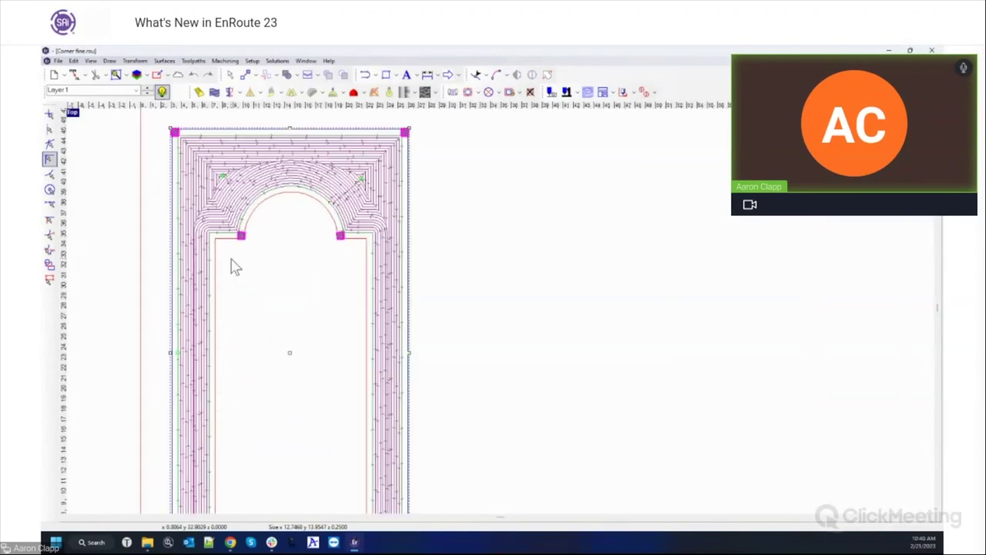
pyautogui.scroll(3, 233, 266)
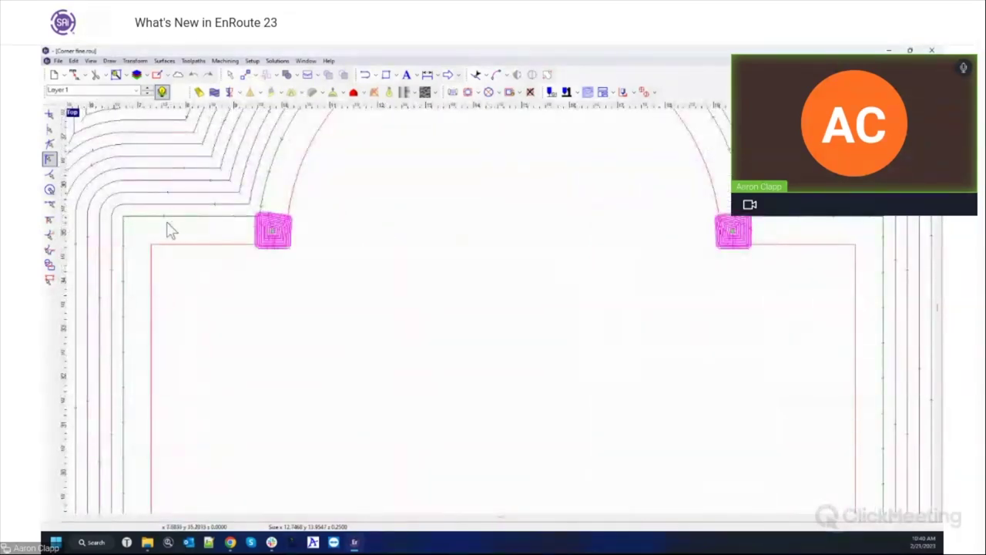
pyautogui.scroll(-4, 352, 264)
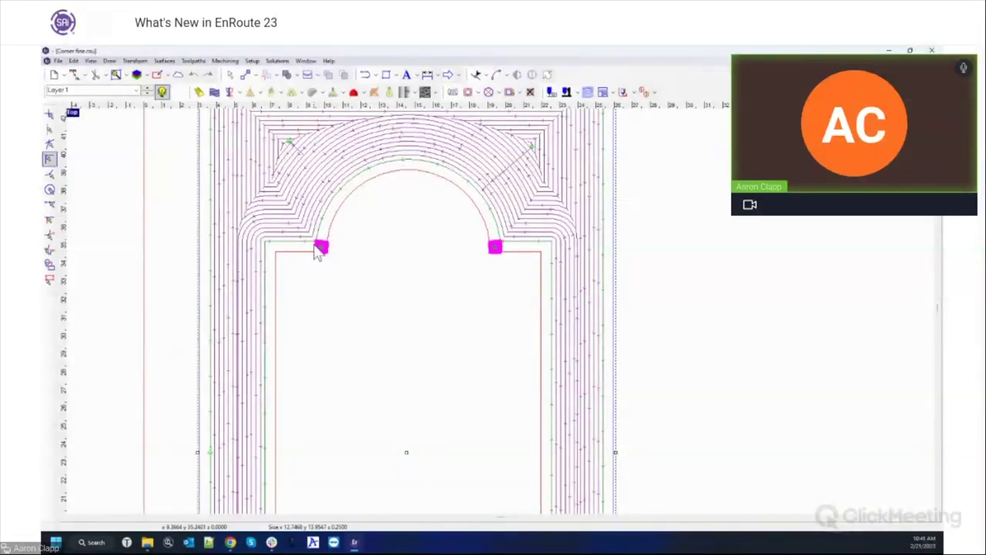
pyautogui.scroll(2, 279, 245)
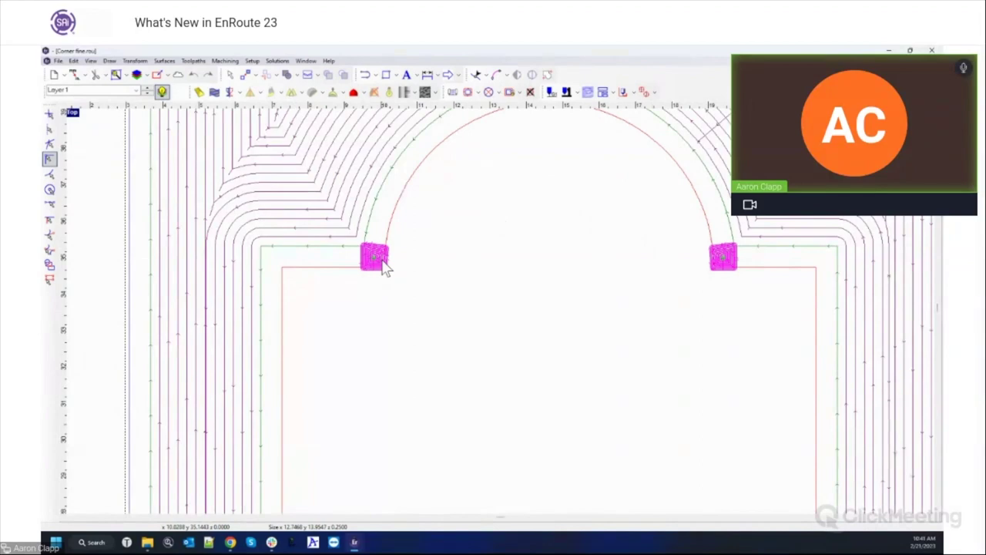
pyautogui.doubleClick(74, 115)
# Maximize the Perspective view to zoom on the corner cleanup, then maximize the Top view
pyautogui.doubleClick(517, 112)
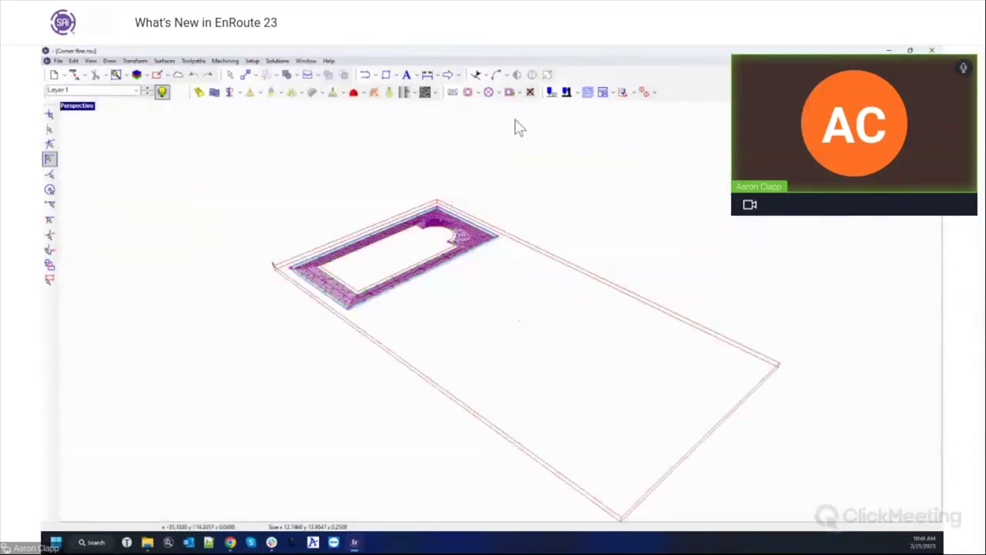
pyautogui.scroll(4, 417, 226)
pyautogui.scroll(6, 447, 307)
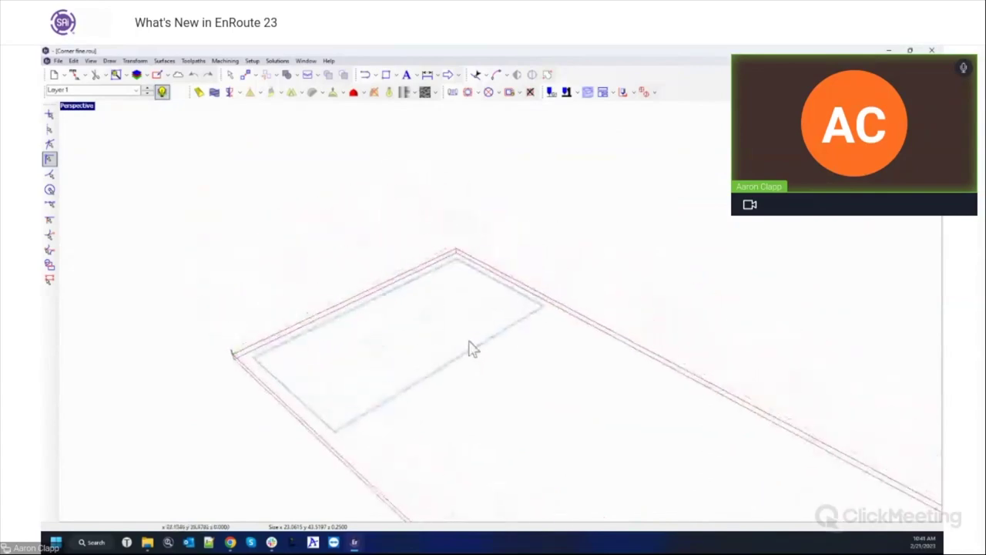
pyautogui.scroll(5, 447, 307)
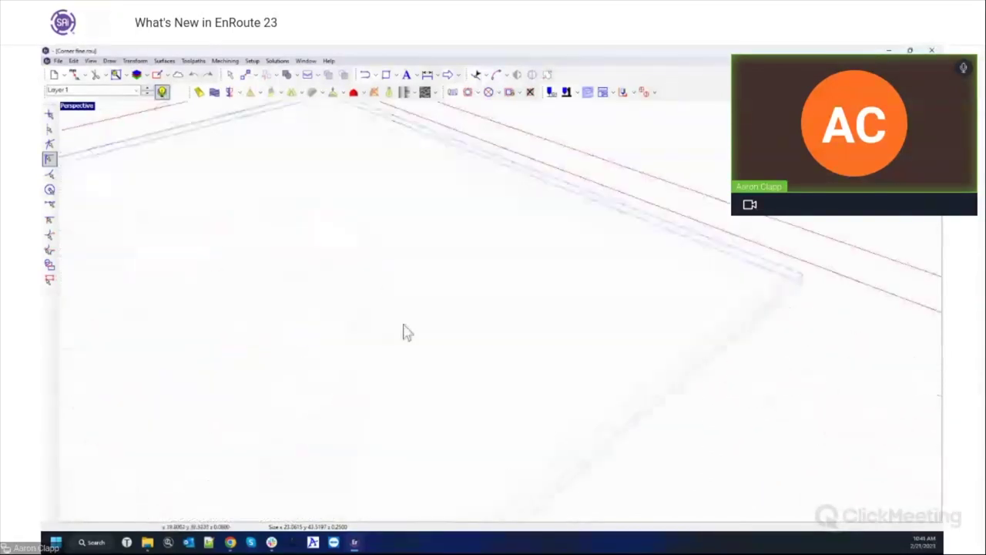
pyautogui.scroll(3, 498, 286)
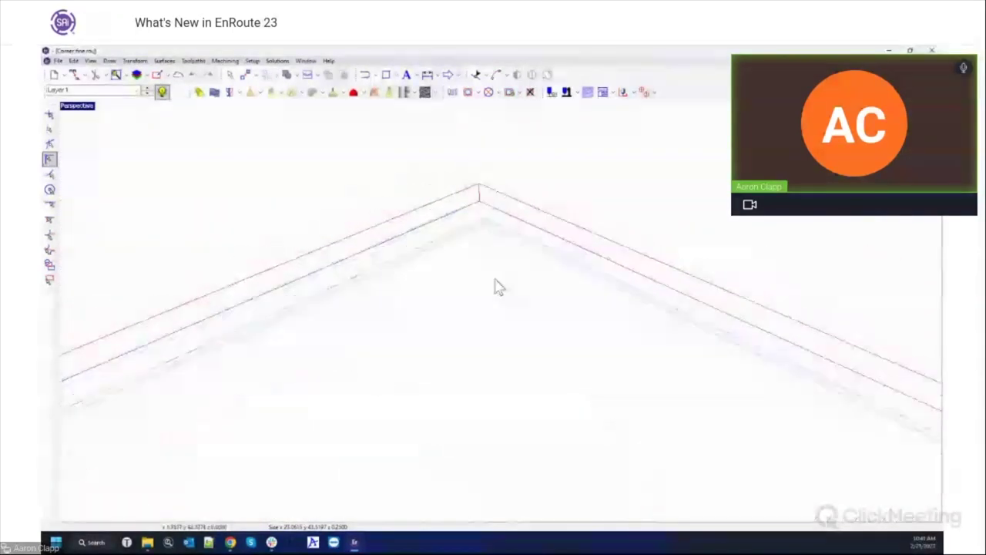
pyautogui.scroll(5, 456, 220)
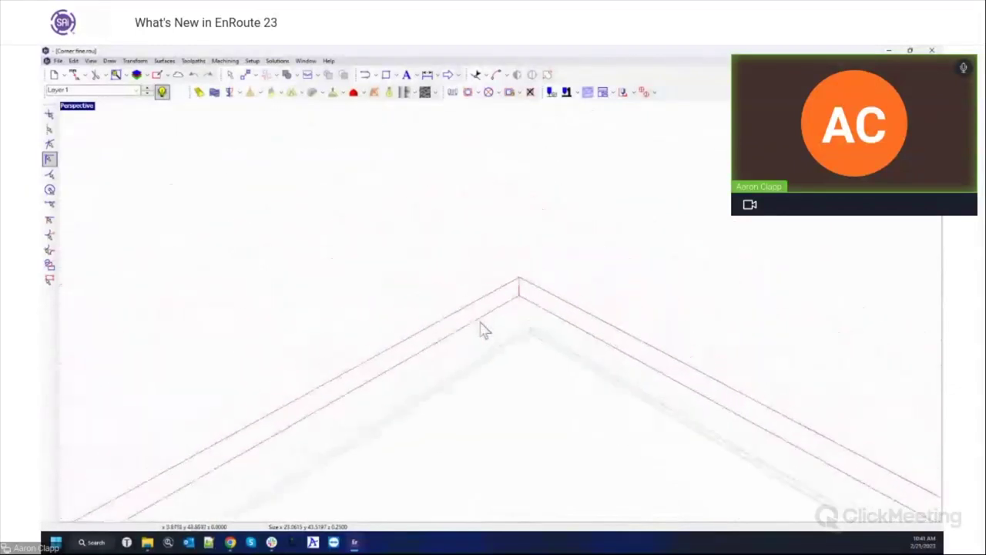
pyautogui.scroll(-2, 540, 370)
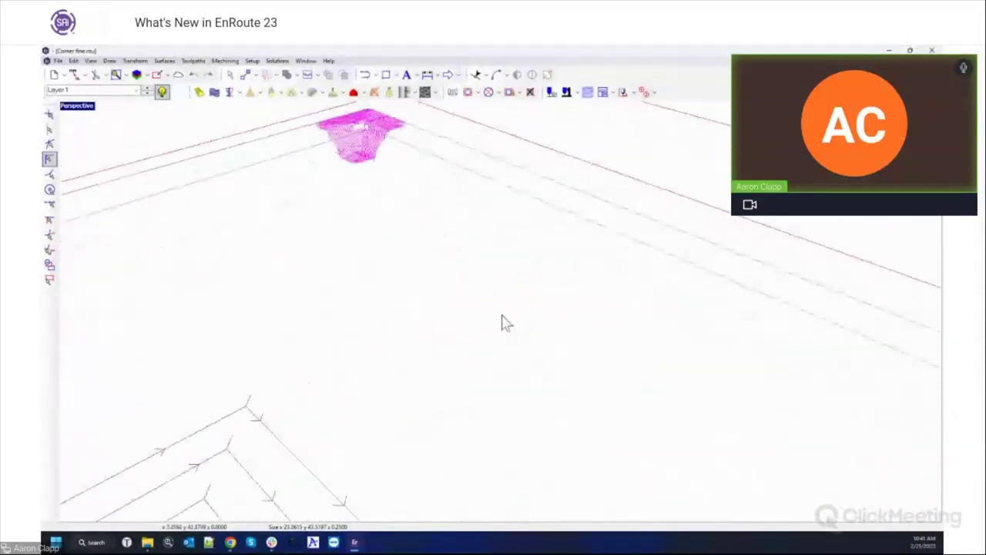
pyautogui.scroll(4, 567, 314)
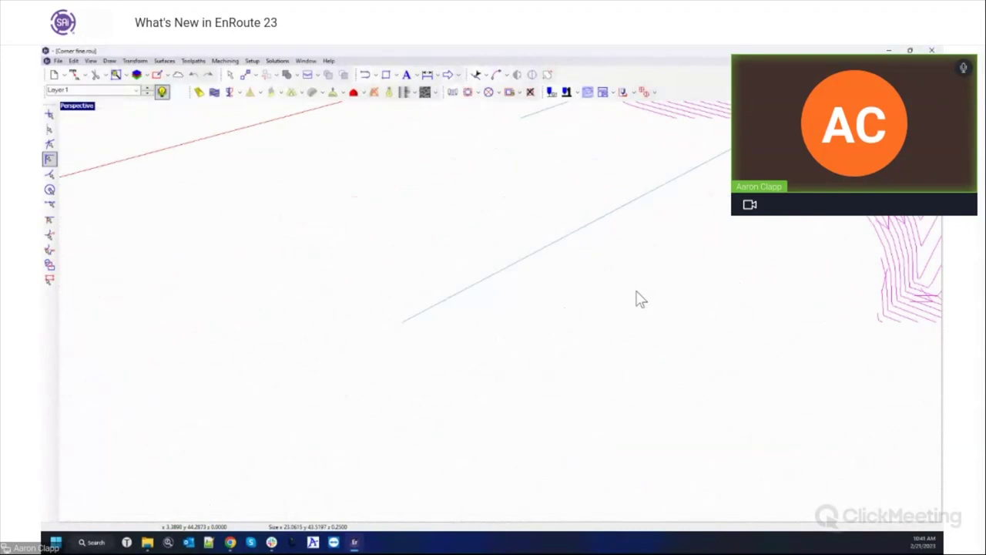
pyautogui.scroll(-4, 543, 287)
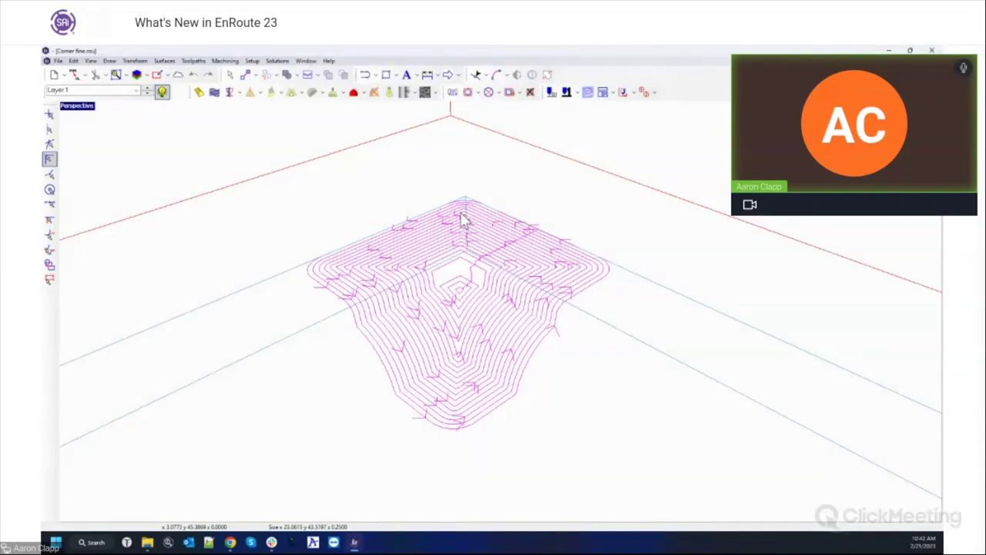
pyautogui.doubleClick(77, 108)
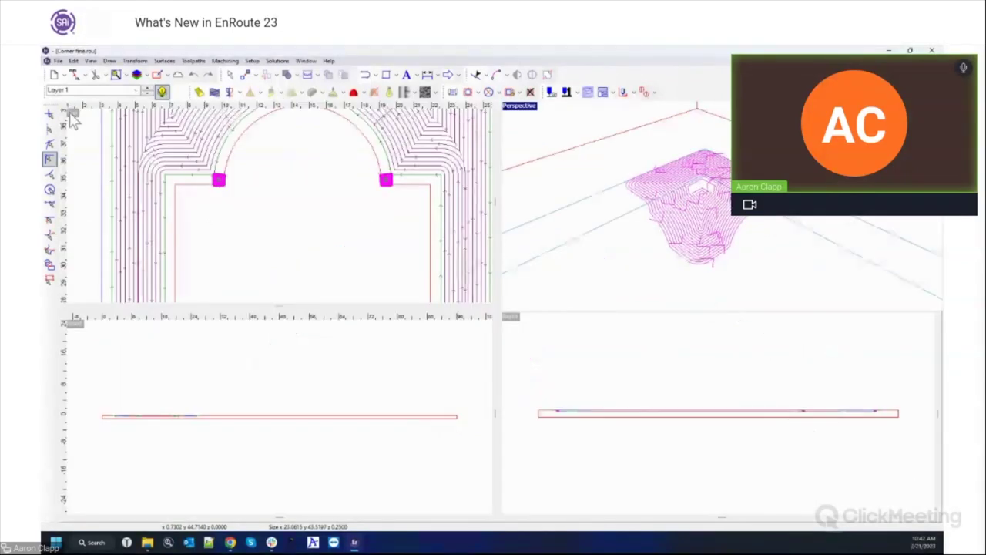
pyautogui.doubleClick(71, 114)
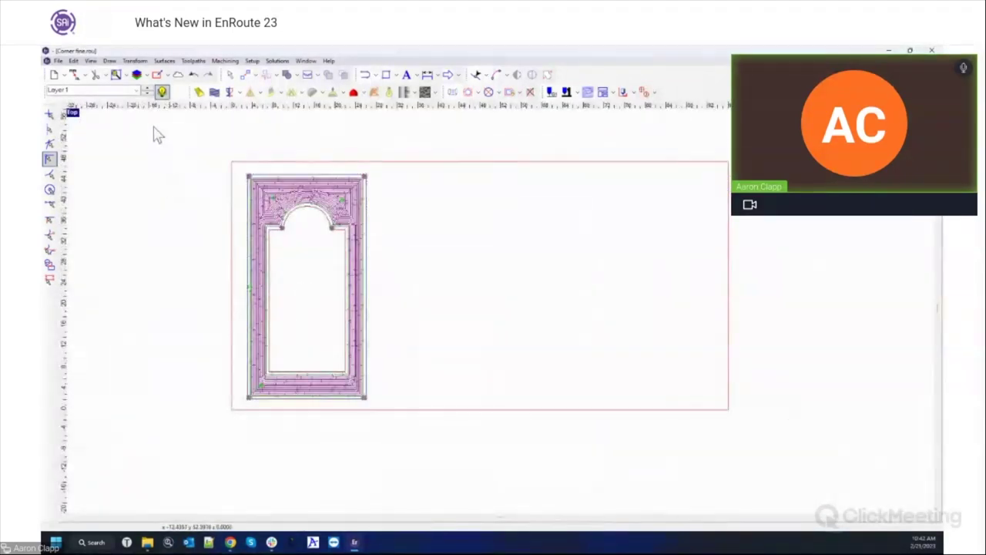
# Draw a rectangle over the top of the arched frame and select it
pyautogui.click(386, 75)
pyautogui.moveTo(262, 154); pyautogui.dragTo(404, 241)
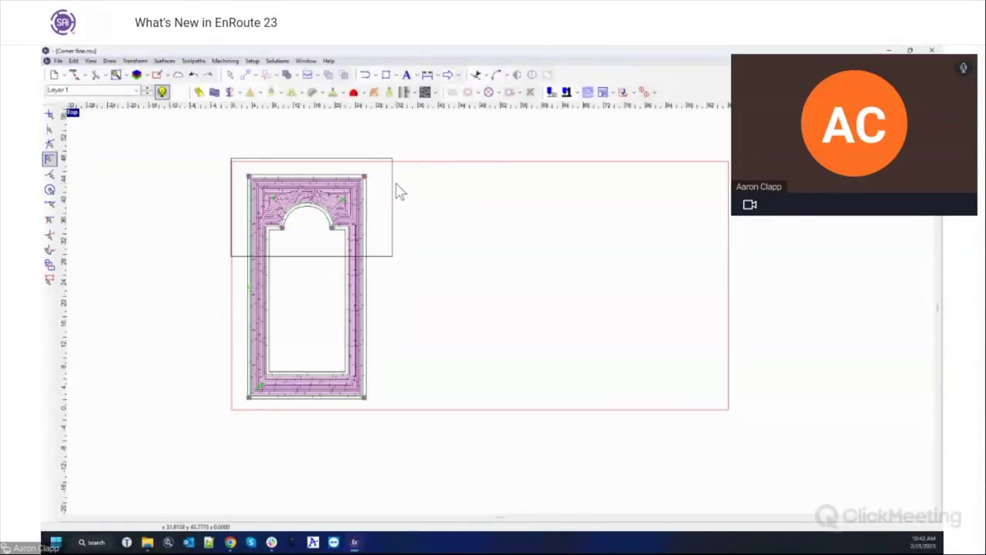
pyautogui.click(394, 196)
# Set up a Simulate 3D run at 82 dpi, masked by the selected rectangle
pyautogui.click(254, 60)
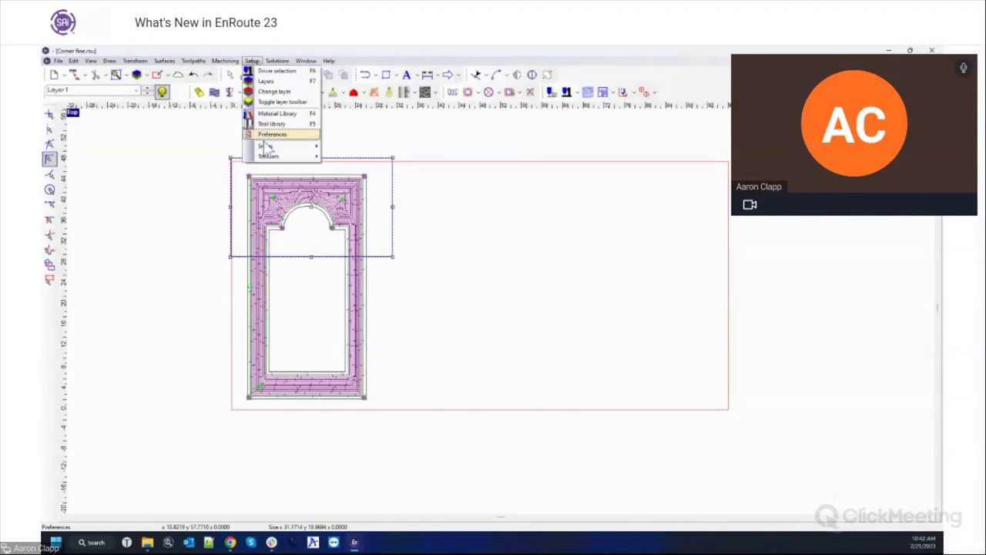
pyautogui.click(253, 61)
pyautogui.click(225, 60)
pyautogui.click(246, 154)
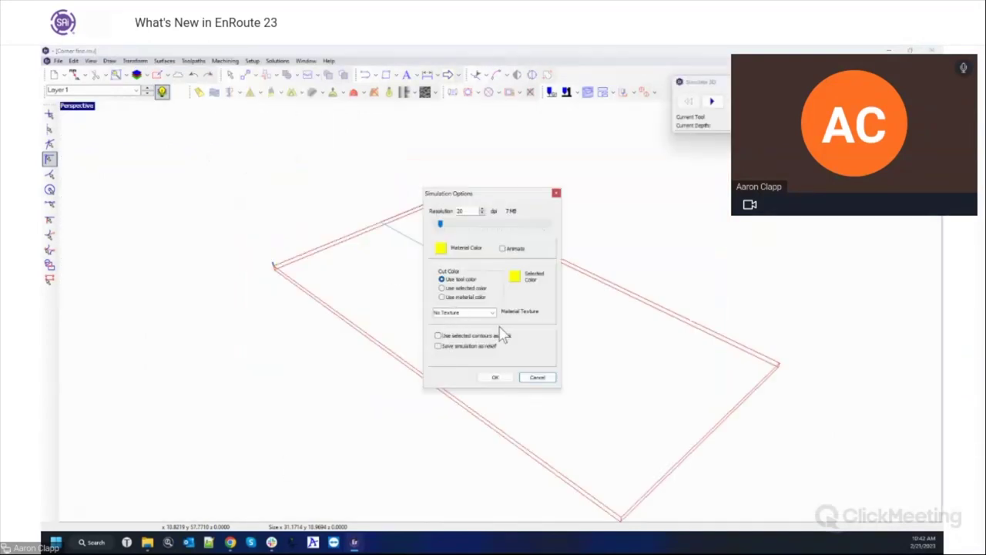
pyautogui.click(466, 336)
pyautogui.moveTo(440, 228); pyautogui.dragTo(470, 225)
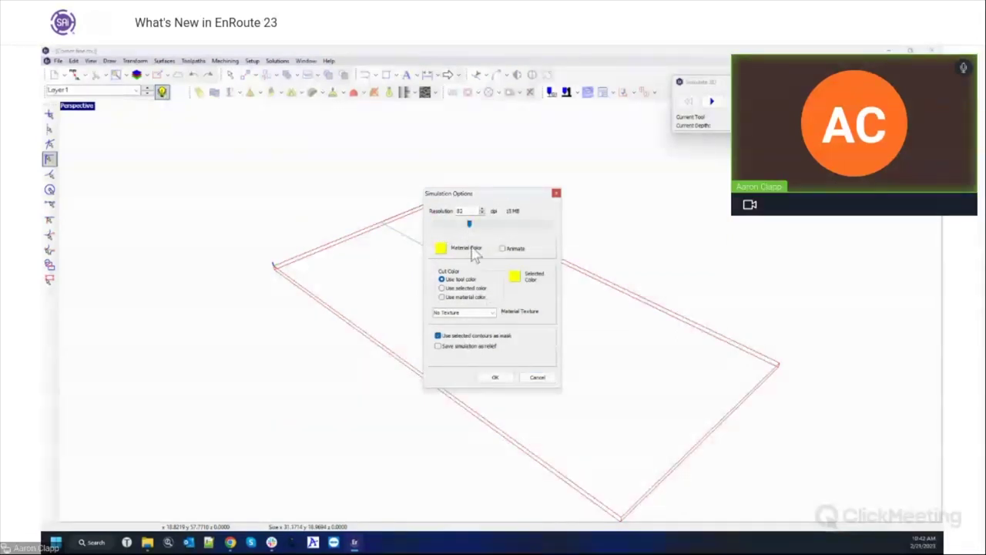
pyautogui.click(496, 378)
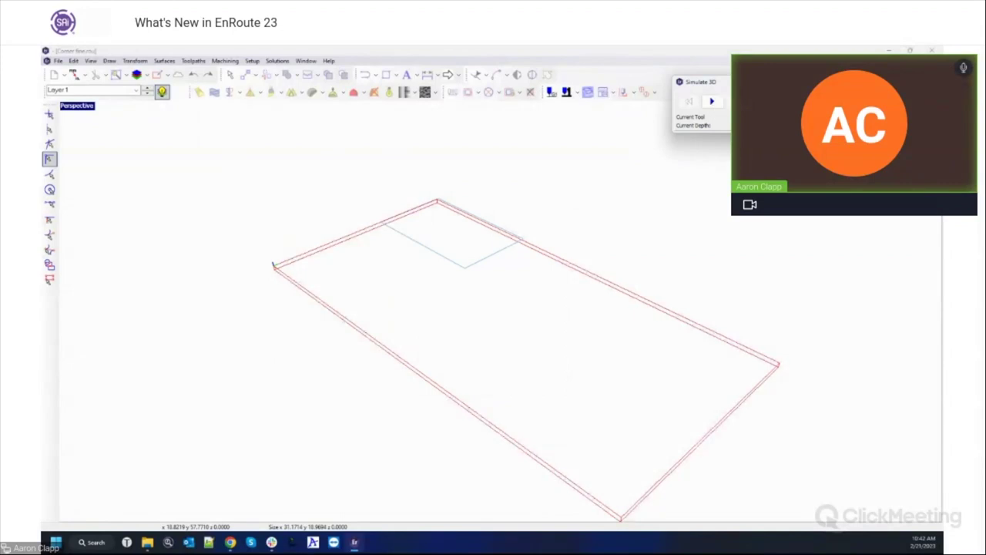
# Run the masked 3D simulation, inspect the carved notch and arc closely, then end it
pyautogui.click(713, 101)
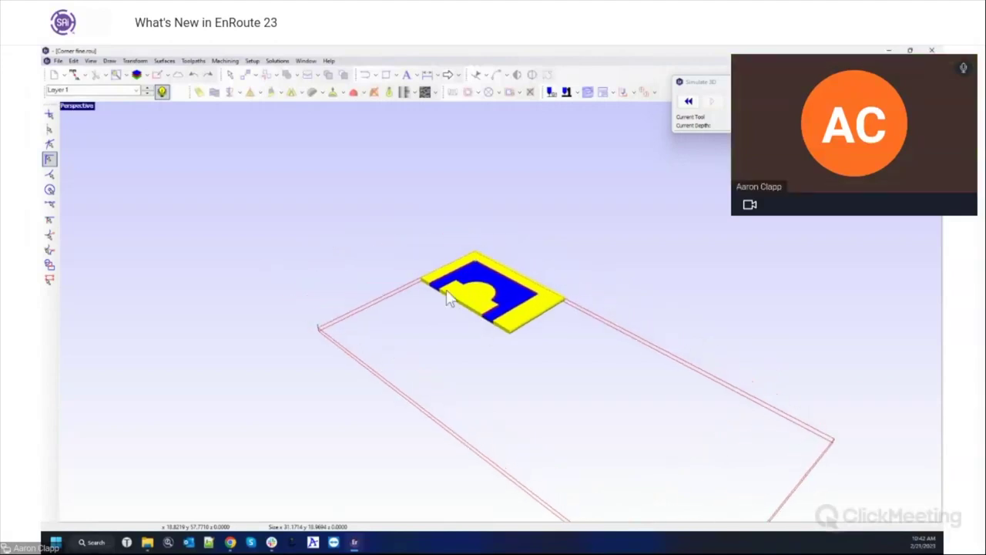
pyautogui.moveTo(449, 301); pyautogui.dragTo(843, 331, button='middle')
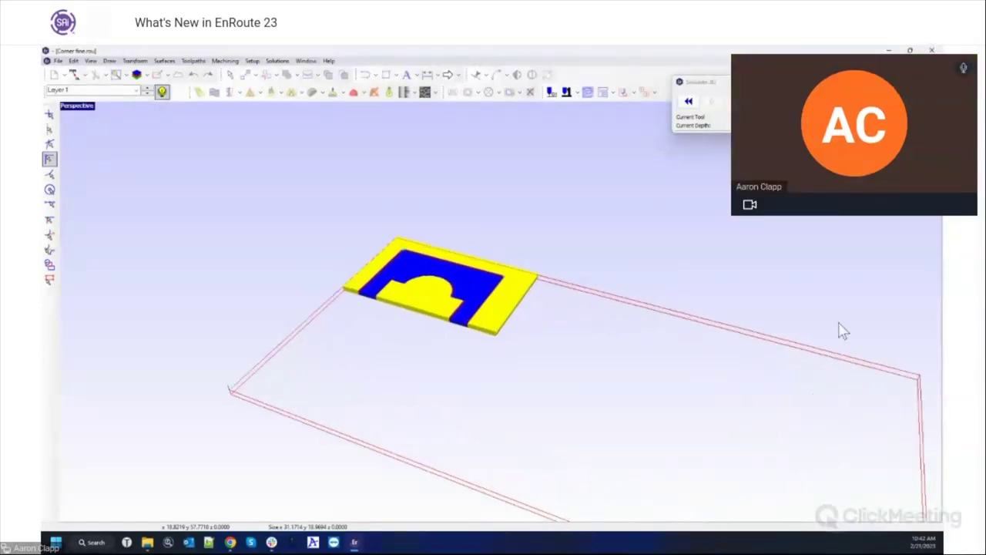
pyautogui.scroll(5, 387, 232)
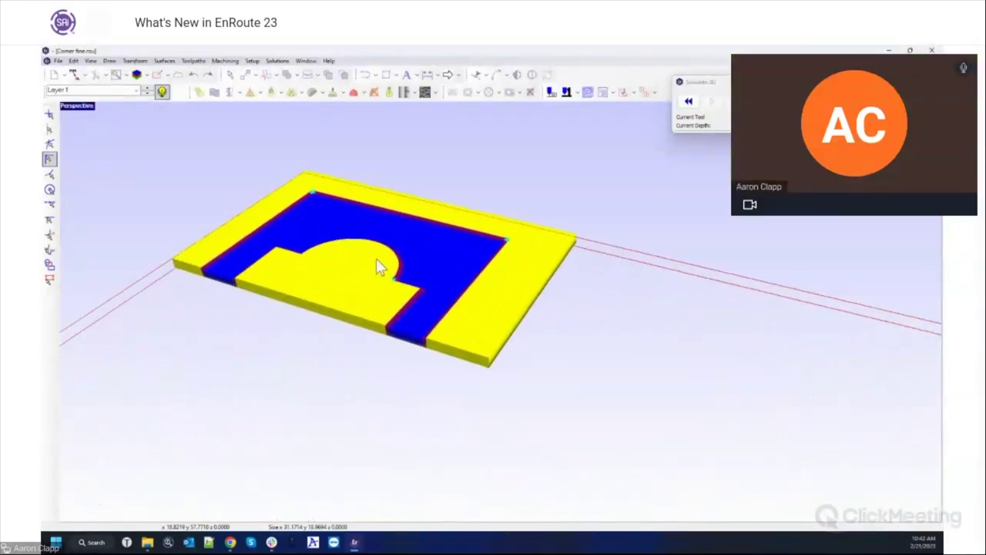
pyautogui.moveTo(378, 260); pyautogui.dragTo(535, 298, button='middle')
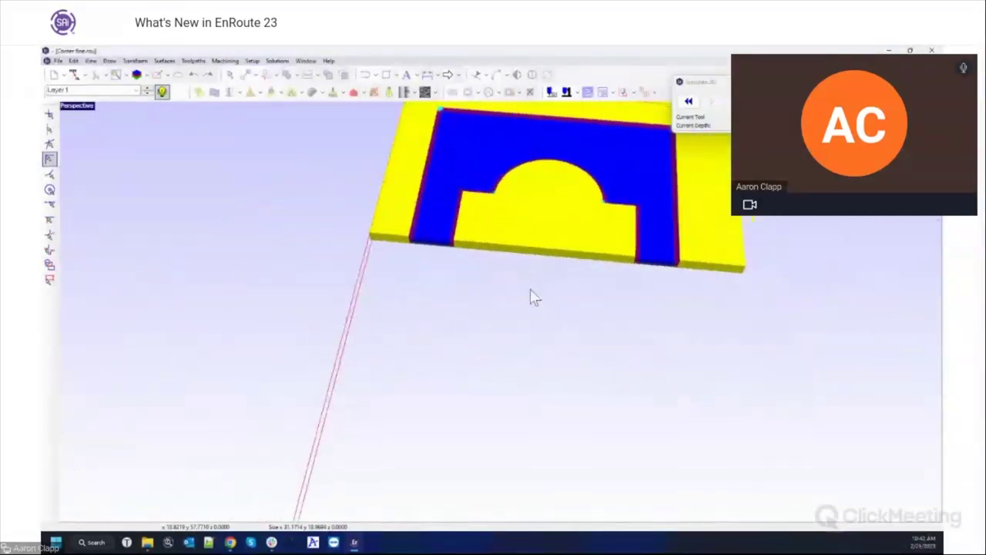
pyautogui.moveTo(436, 216); pyautogui.dragTo(432, 258, button='middle')
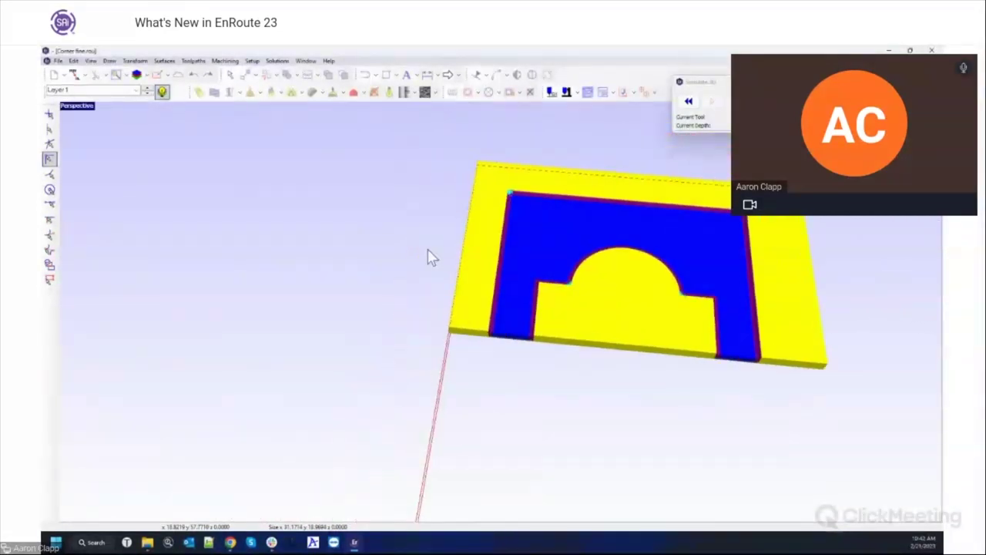
pyautogui.scroll(3, 540, 274)
pyautogui.moveTo(498, 264); pyautogui.dragTo(494, 302, button='middle')
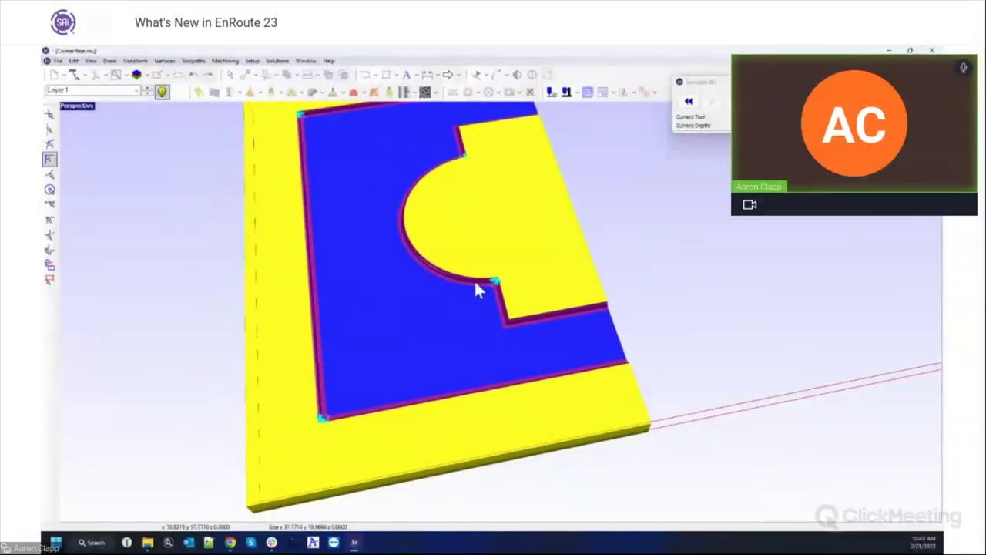
pyautogui.moveTo(475, 289)
pyautogui.mouseDown(button='middle')
pyautogui.moveTo(507, 282)
pyautogui.moveTo(465, 279)
pyautogui.mouseUp(button='middle')
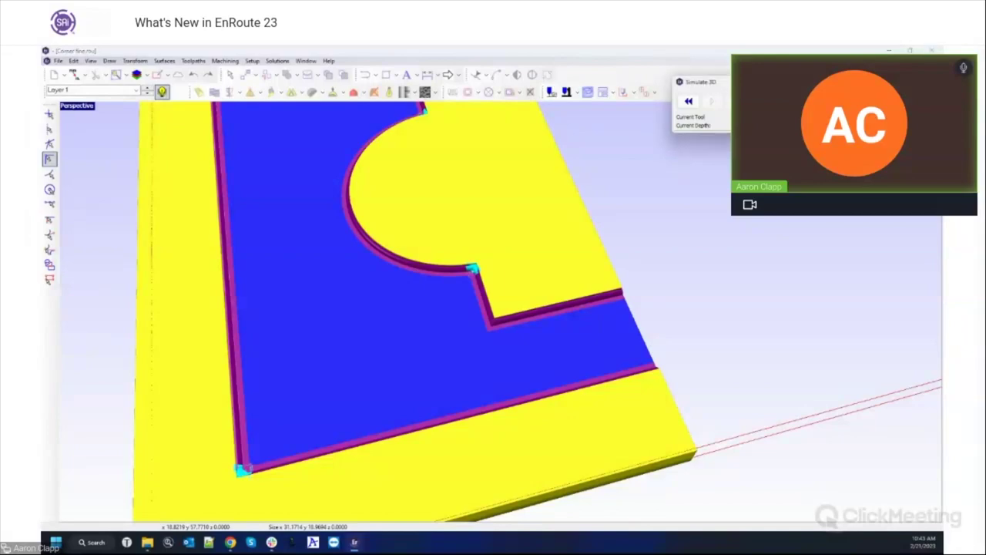
pyautogui.click(727, 81)
# Start a new blank drawing, accepting its default setup
pyautogui.doubleClick(85, 114)
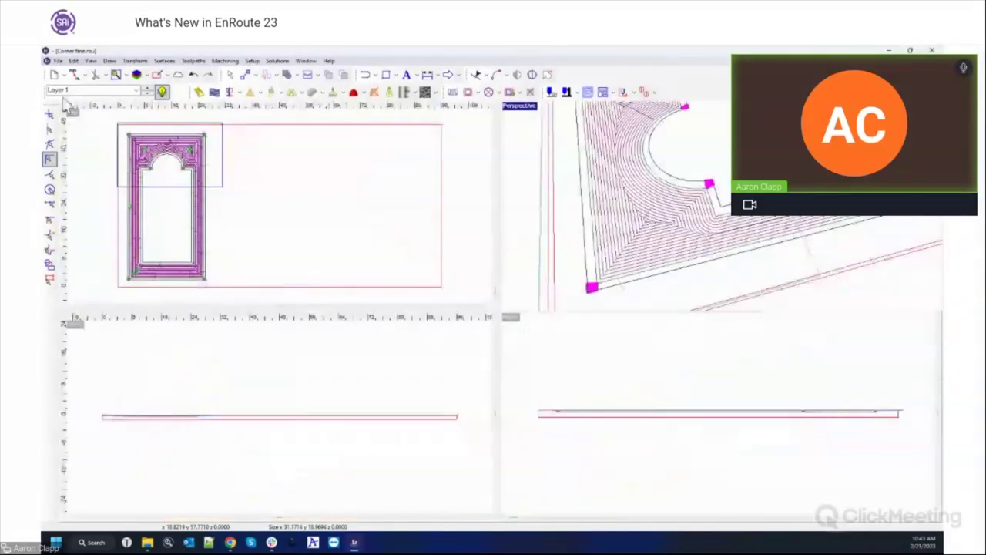
pyautogui.doubleClick(67, 111)
pyautogui.click(54, 73)
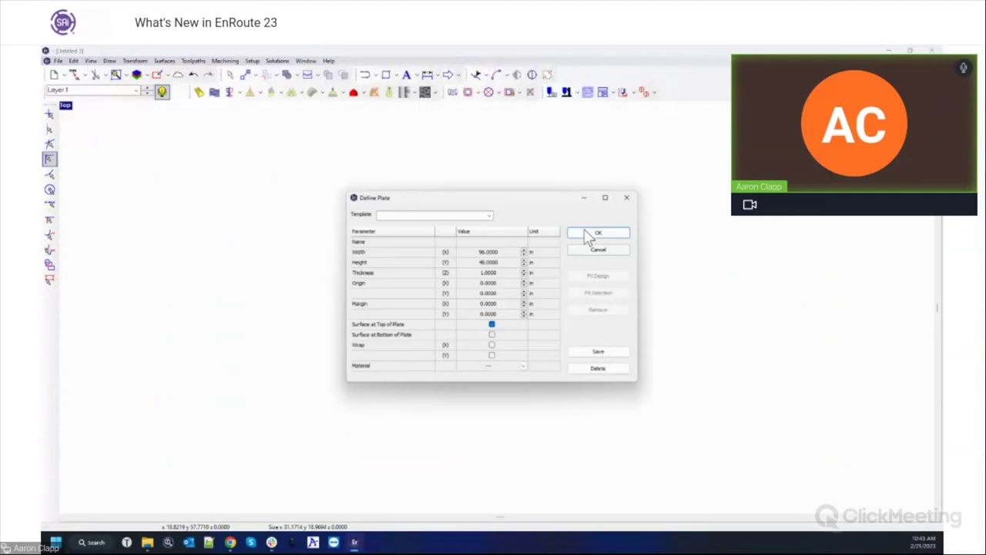
pyautogui.click(601, 233)
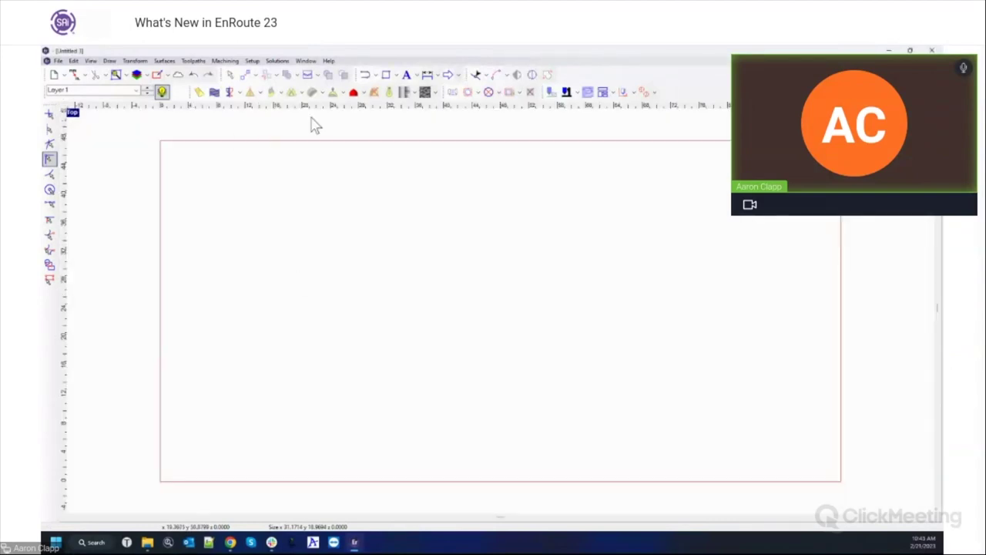
# Draw a rectangle in the middle of the page and make it a flat relief
pyautogui.click(386, 74)
pyautogui.moveTo(369, 212); pyautogui.dragTo(467, 359)
pyautogui.click(425, 223)
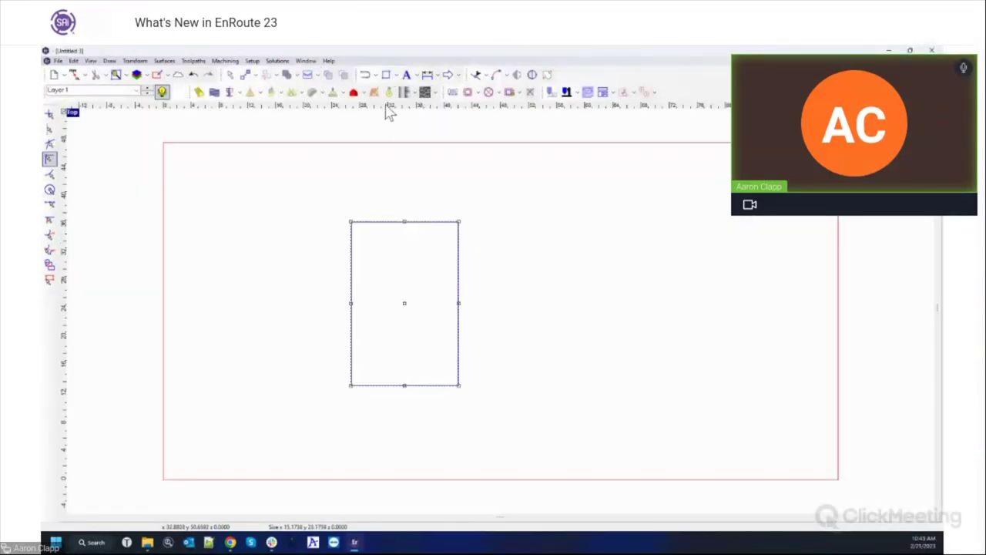
pyautogui.click(199, 92)
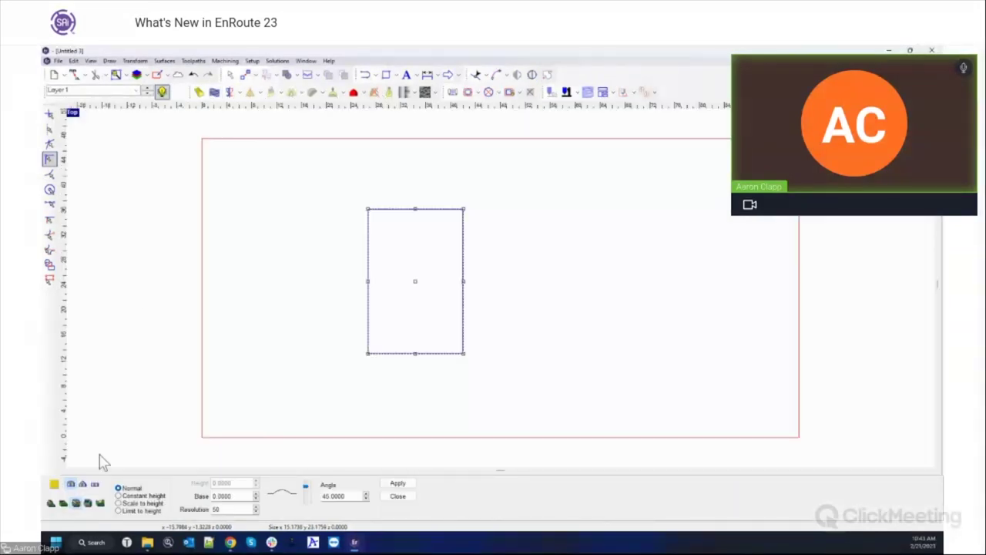
pyautogui.click(95, 484)
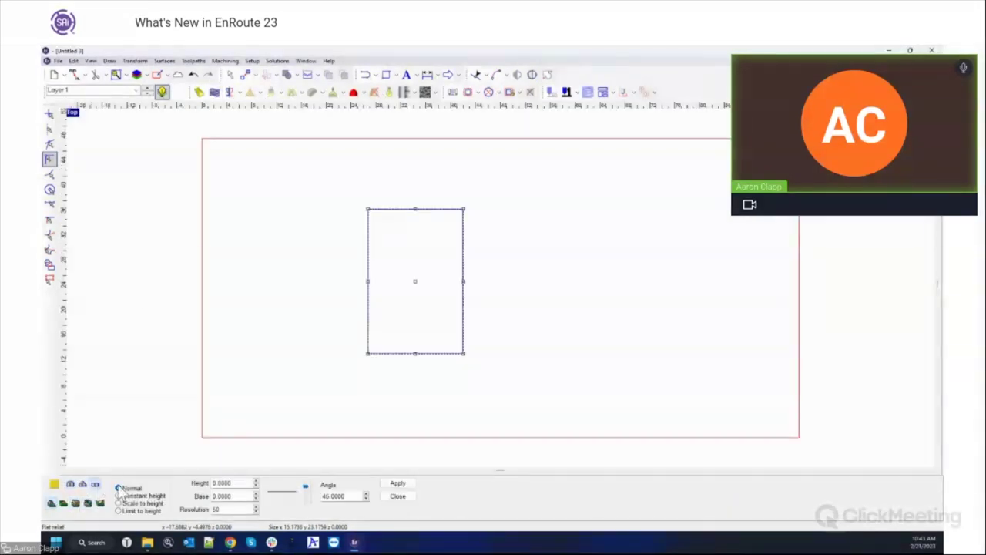
pyautogui.click(398, 483)
pyautogui.click(398, 497)
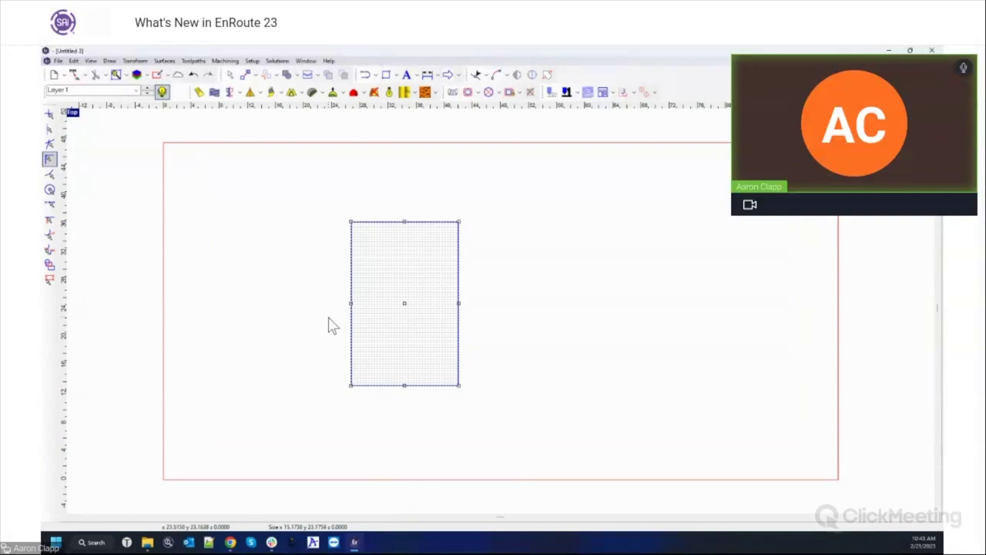
# Apply the Peeled texture to the relief with a height of 0.5
pyautogui.click(415, 94)
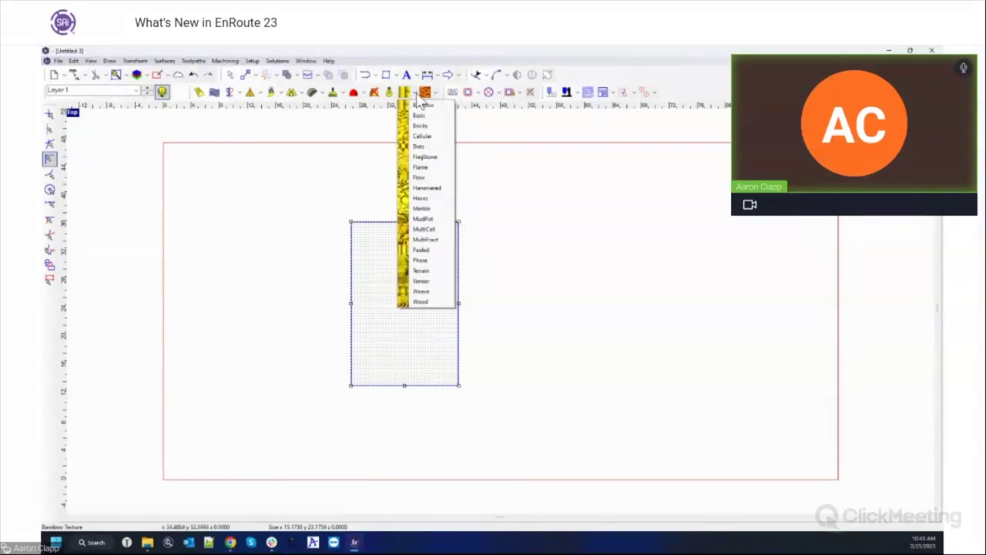
pyautogui.click(422, 252)
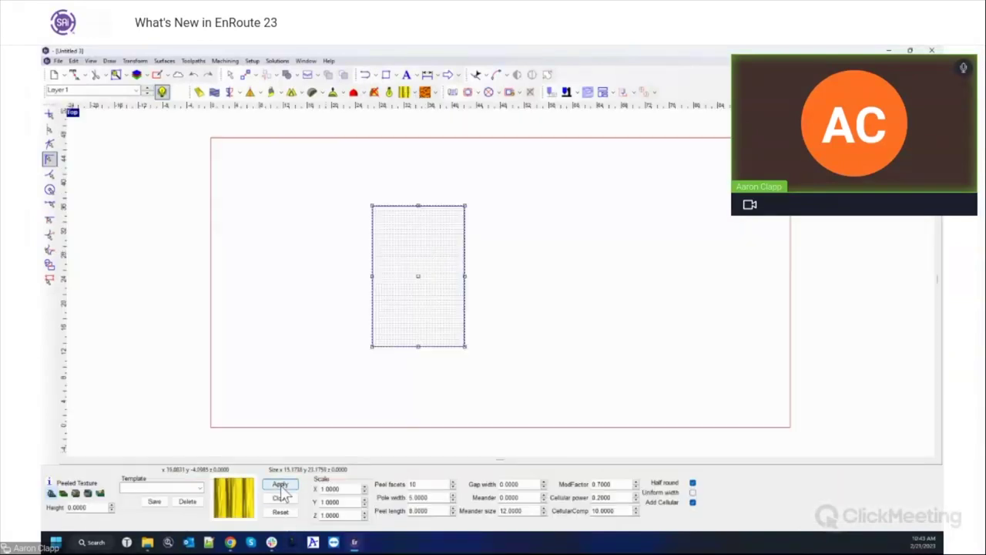
pyautogui.doubleClick(95, 507)
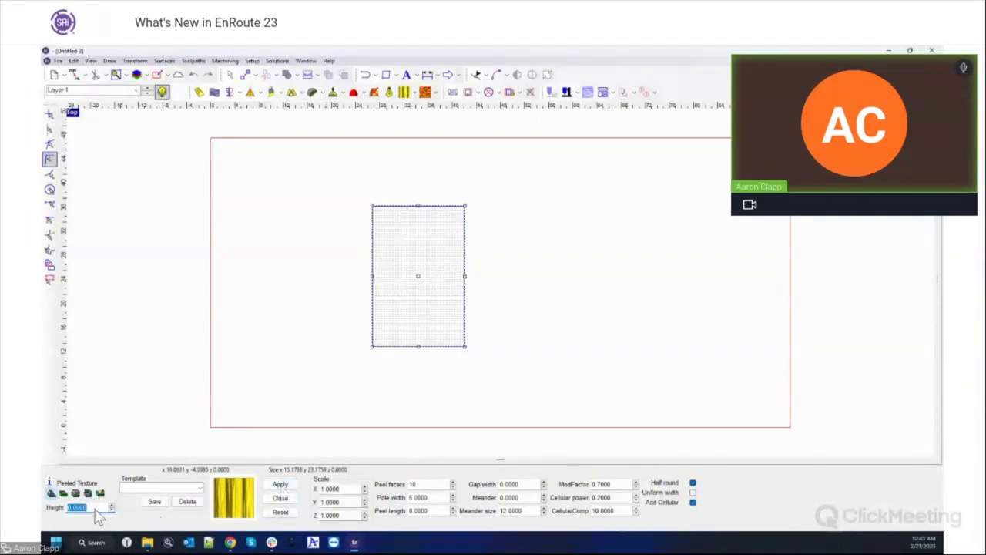
pyautogui.write('0.5')
pyautogui.press('Tab')
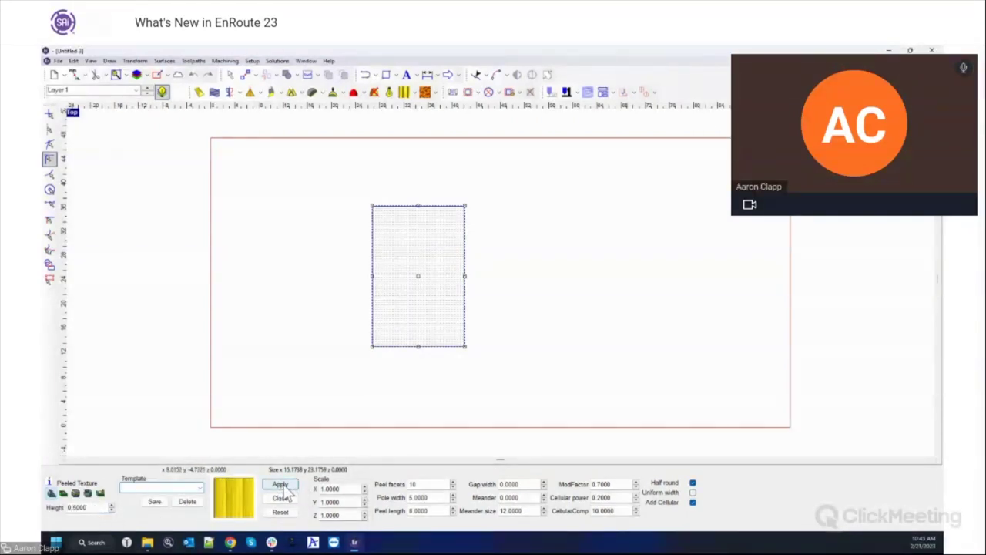
pyautogui.click(281, 485)
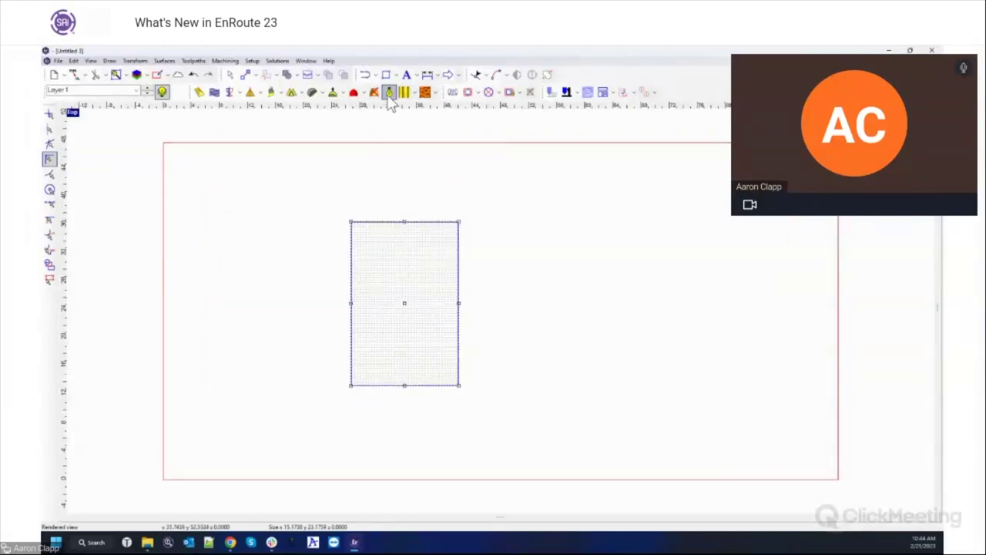
pyautogui.click(389, 94)
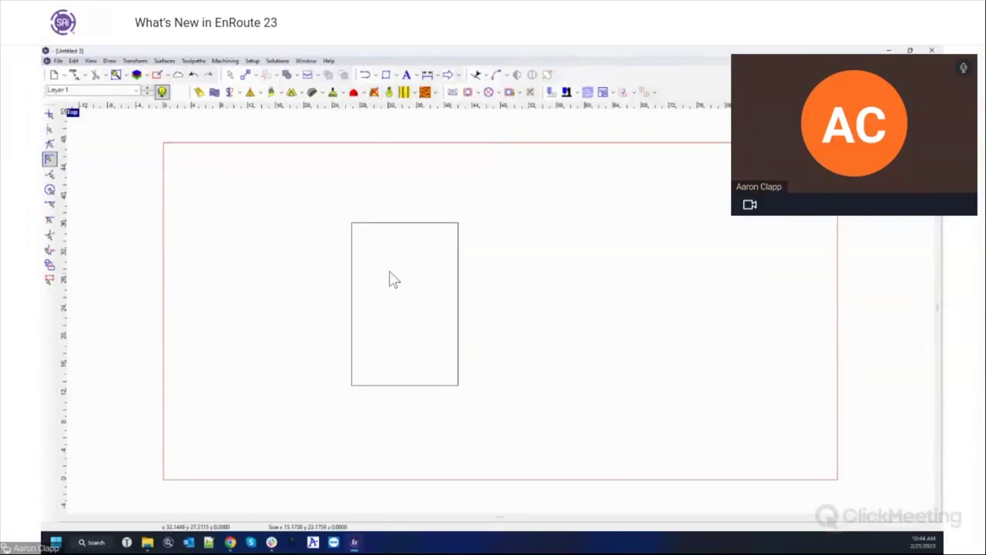
# Orbit the rendered peeled relief in the maximised Perspective view to inspect its flutes
pyautogui.scroll(2, 390, 282)
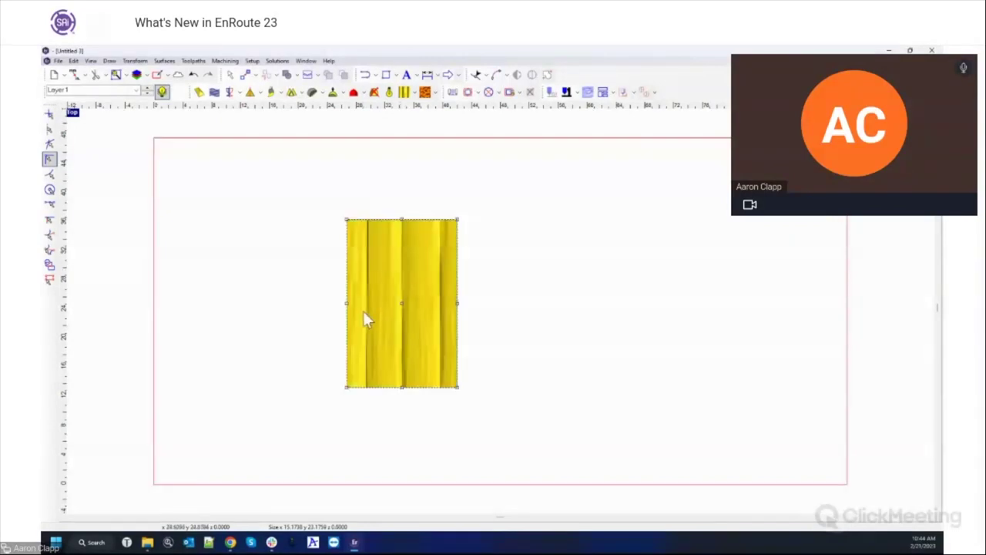
pyautogui.click(74, 113)
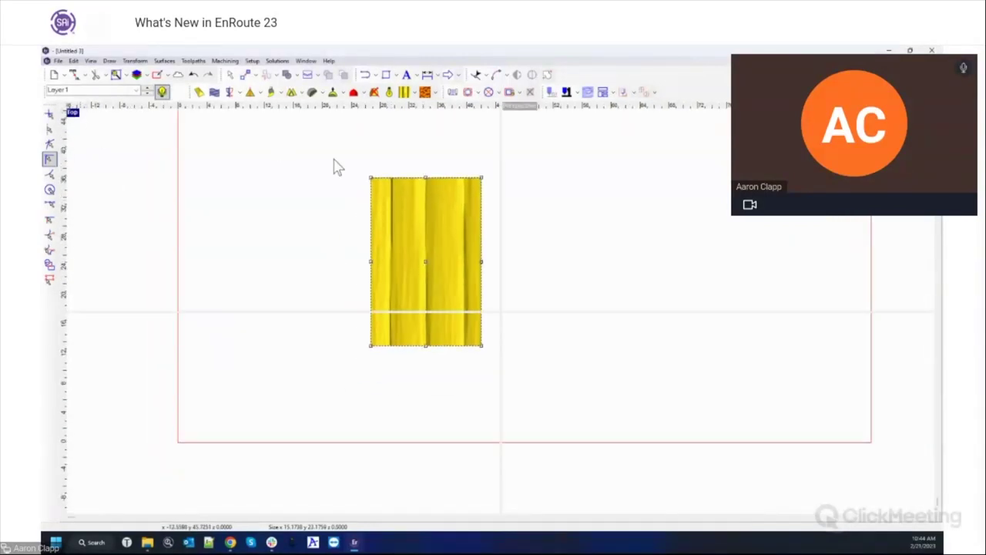
pyautogui.click(529, 107)
pyautogui.scroll(3, 507, 257)
pyautogui.scroll(5, 502, 308)
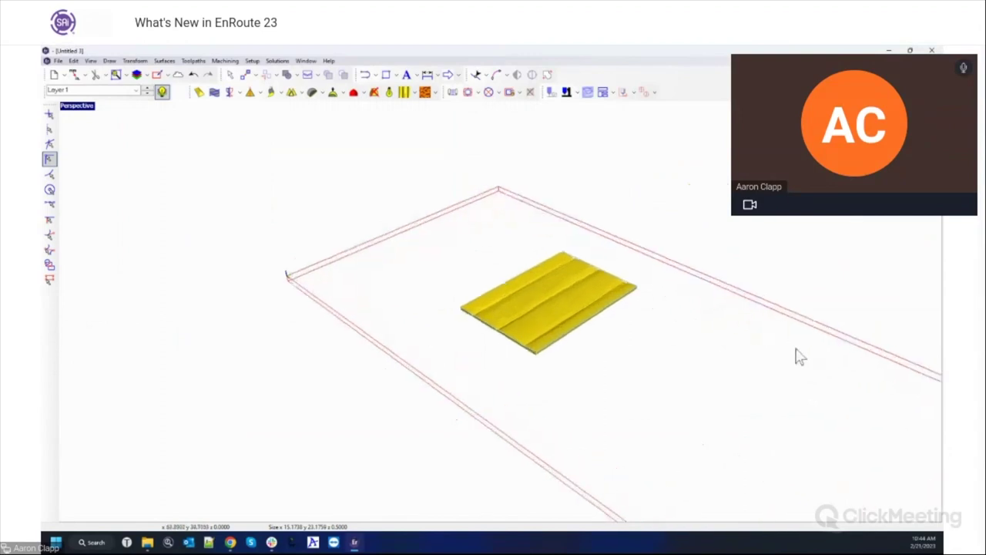
pyautogui.moveTo(775, 327); pyautogui.dragTo(610, 326, button='middle')
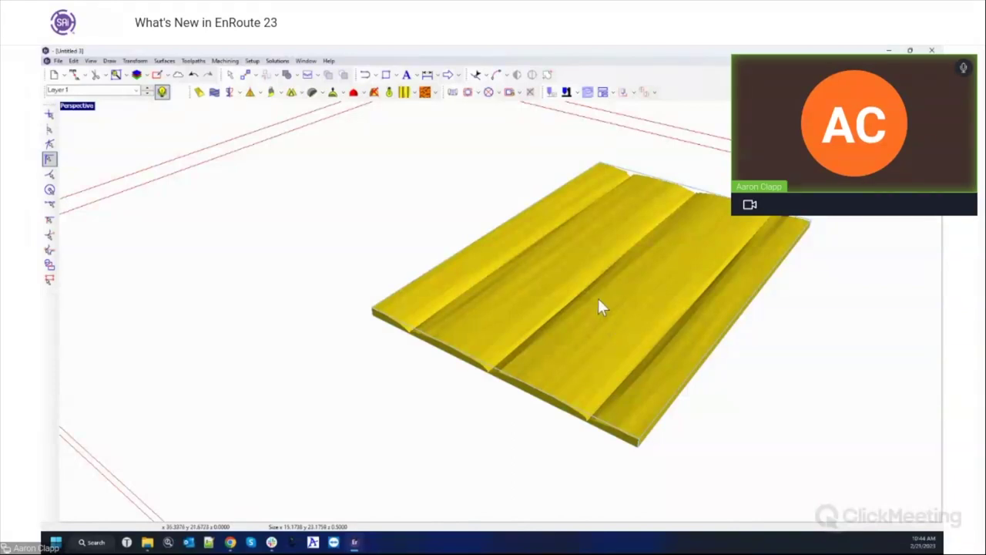
pyautogui.moveTo(599, 303); pyautogui.dragTo(646, 371, button='middle')
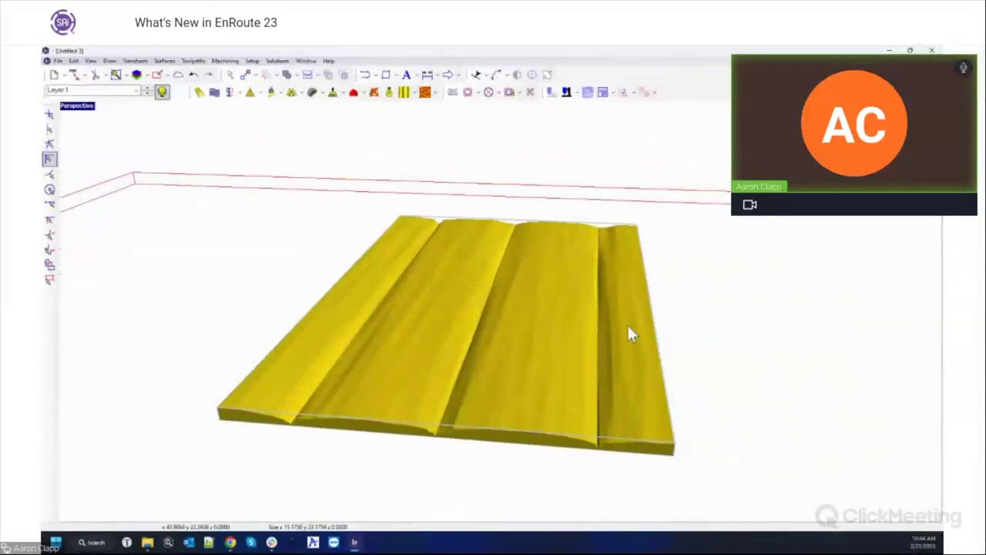
pyautogui.moveTo(630, 333); pyautogui.dragTo(381, 383, button='middle')
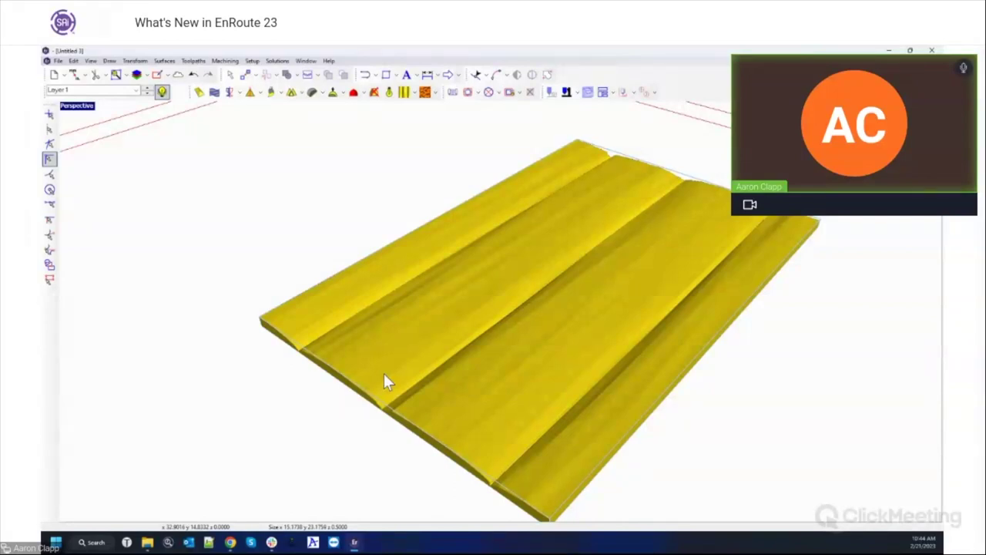
pyautogui.click(528, 299)
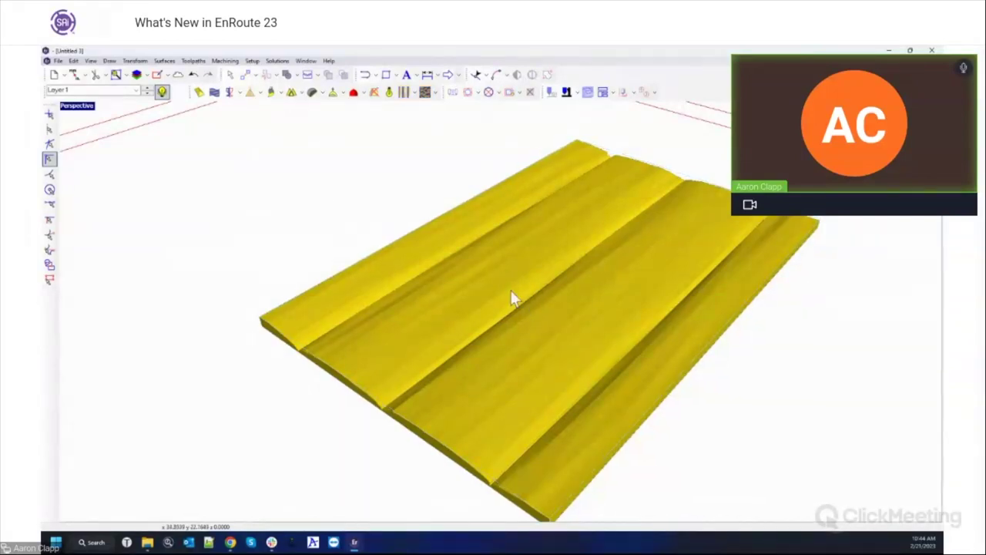
pyautogui.doubleClick(77, 116)
# Open the Tool Library from the setup options
pyautogui.doubleClick(74, 116)
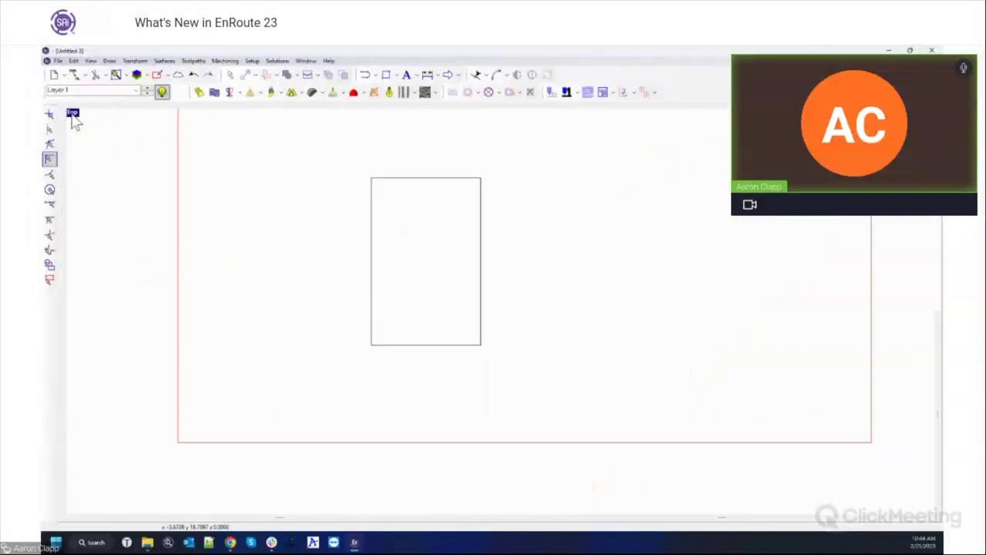
pyautogui.click(252, 60)
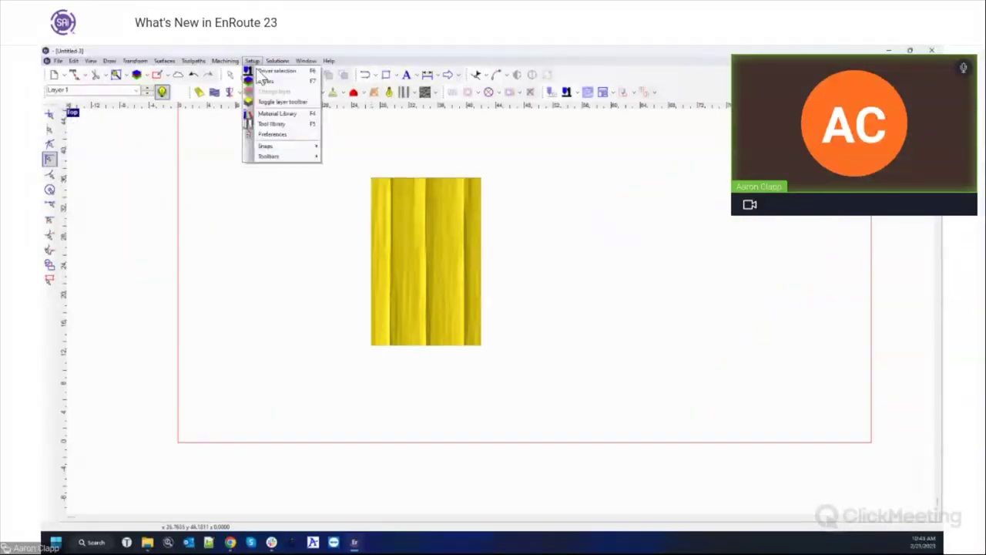
pyautogui.click(271, 124)
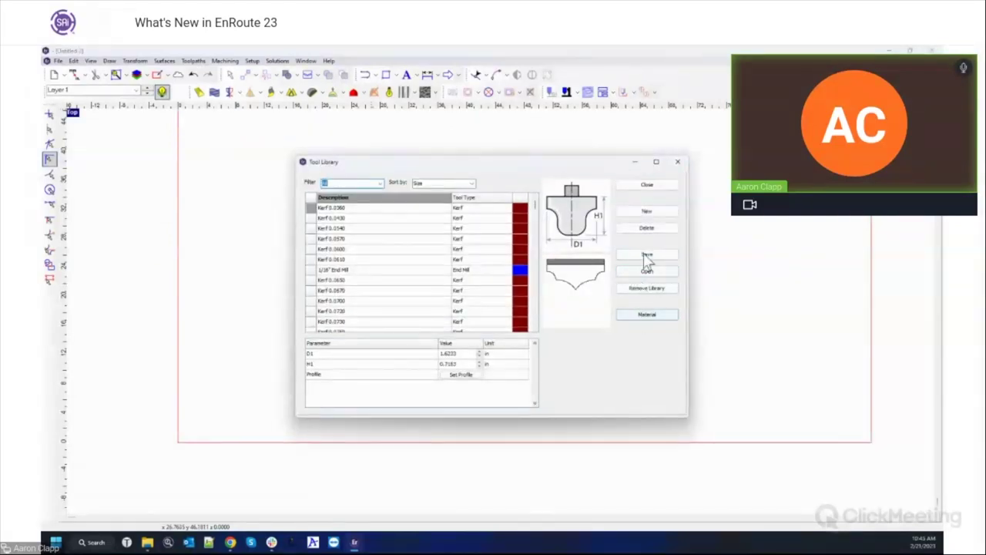
# Begin a new tool, switching its type between Kerf and End Mill, then cancel it
pyautogui.click(646, 211)
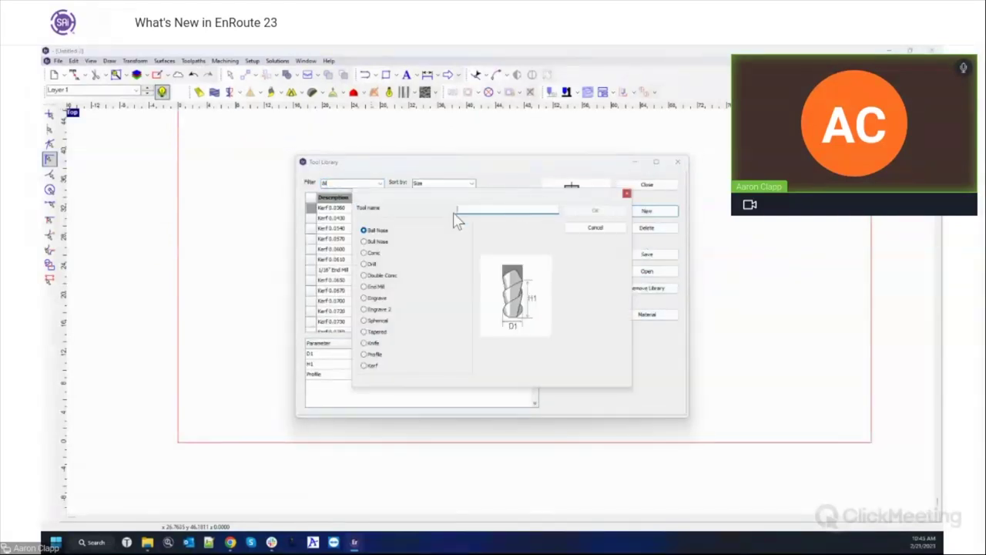
pyautogui.click(367, 366)
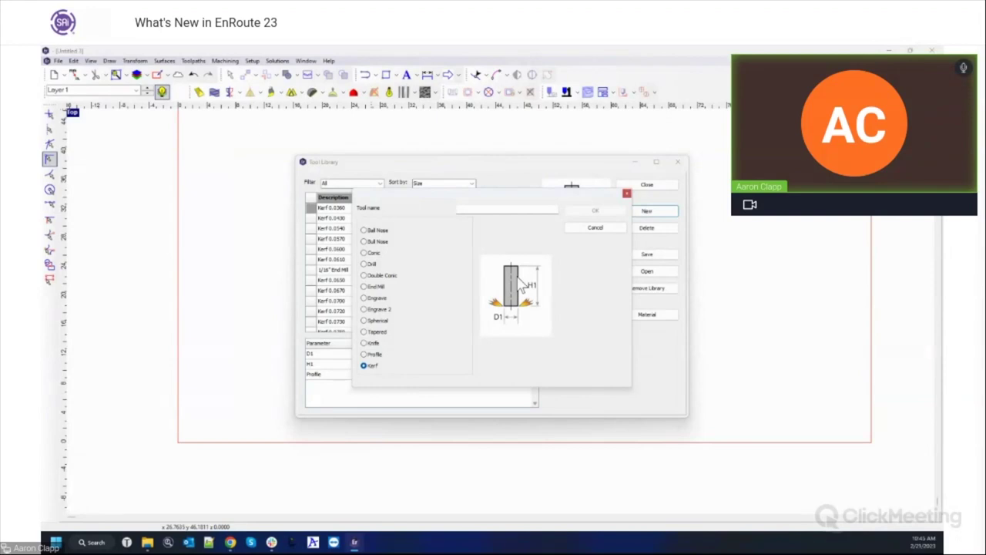
pyautogui.click(364, 286)
pyautogui.click(470, 211)
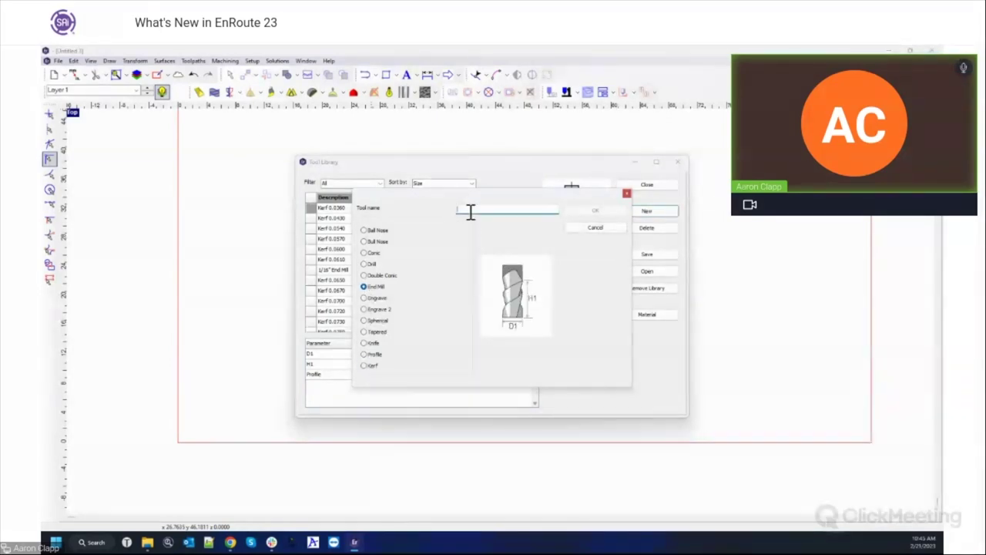
pyautogui.write('1')
pyautogui.press('BackSpace')
pyautogui.press('BackSpace')
pyautogui.click(365, 367)
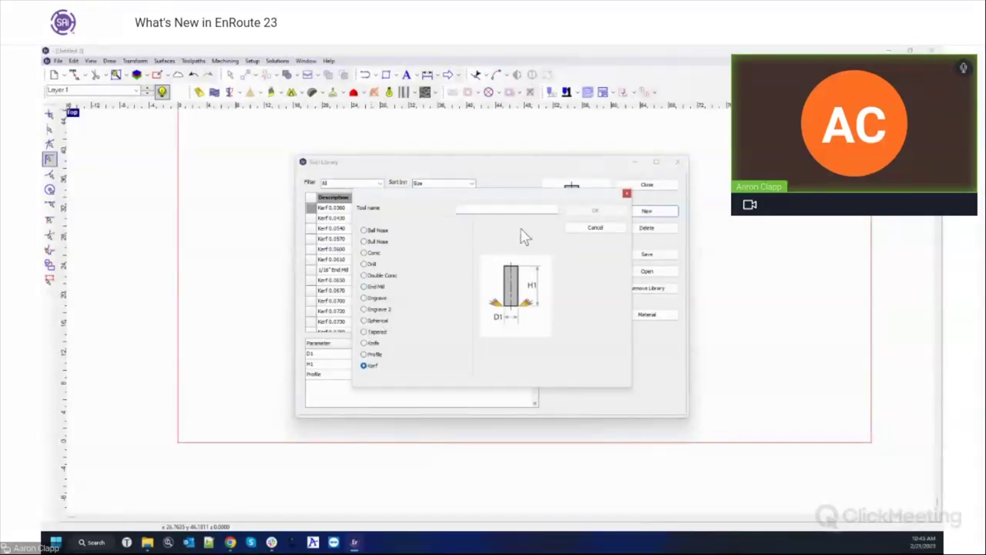
pyautogui.click(594, 230)
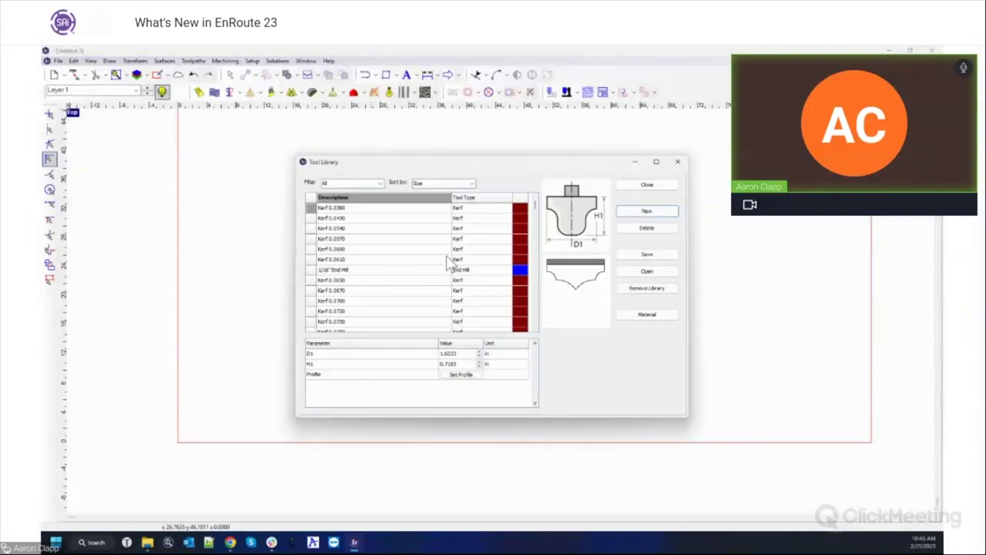
# Check the first Kerf tool's parameters (D1 0.0020 in) and close the Tool Library
pyautogui.click(458, 209)
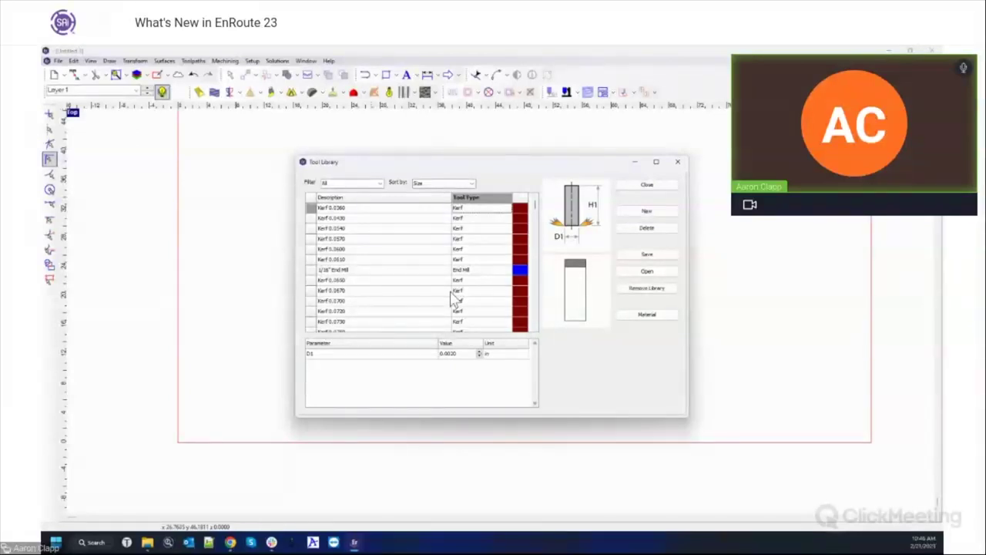
pyautogui.click(679, 164)
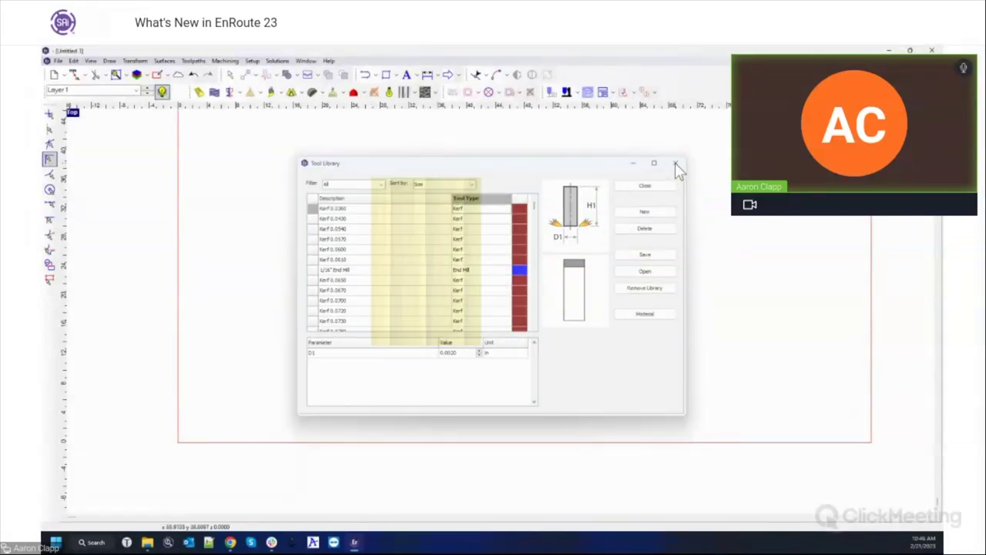
# Delete the yellow relief and leave Show lift options on in the Toolpath preferences
pyautogui.moveTo(378, 196); pyautogui.dragTo(530, 363)
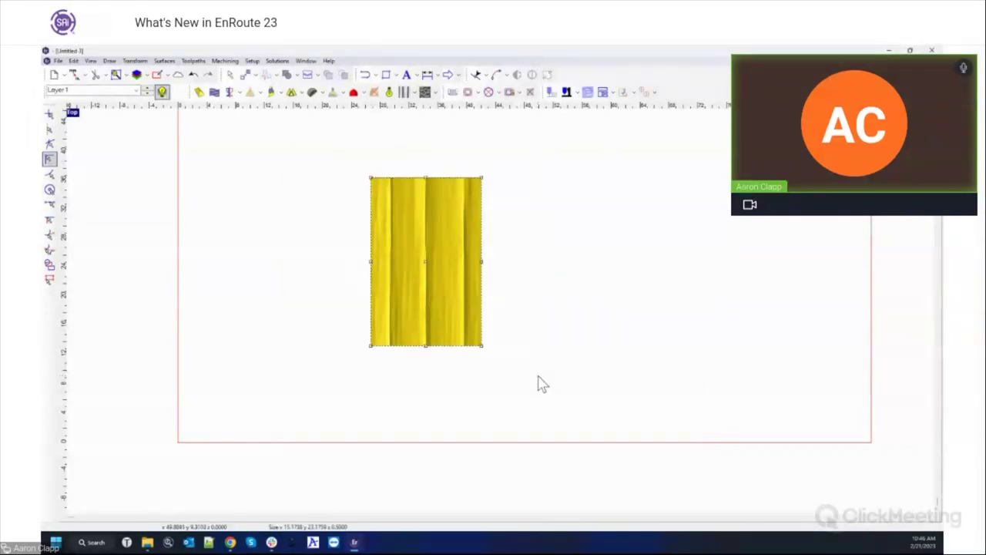
pyautogui.press('Delete')
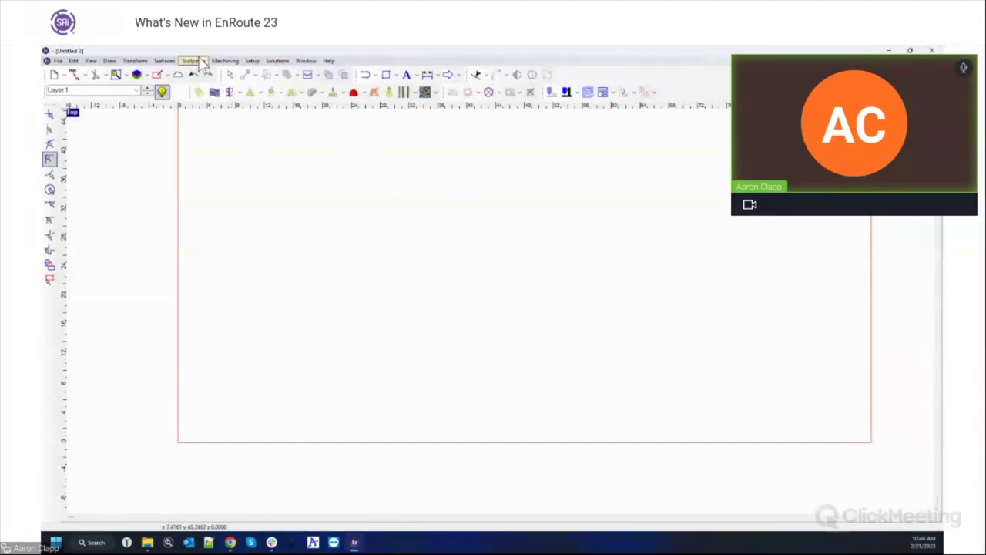
pyautogui.click(252, 60)
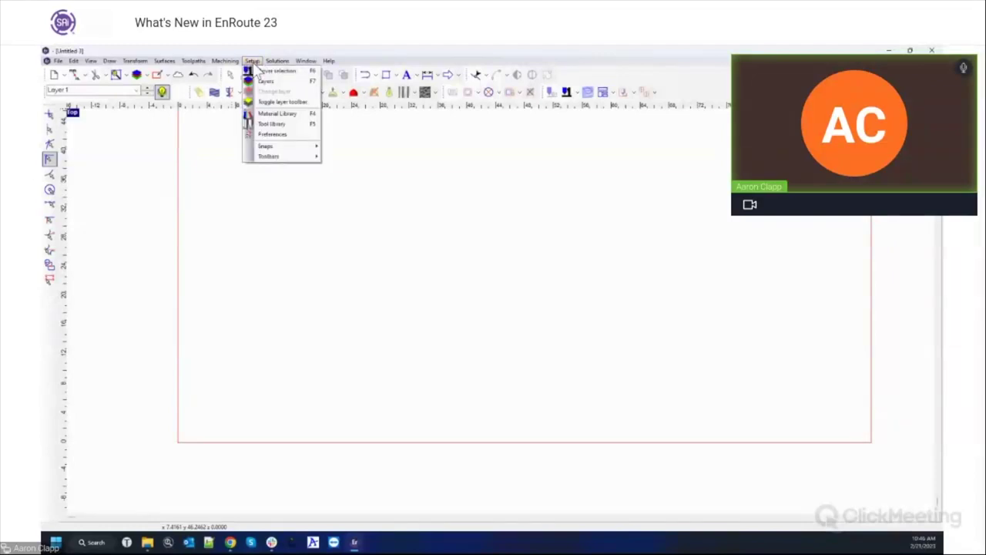
pyautogui.click(268, 136)
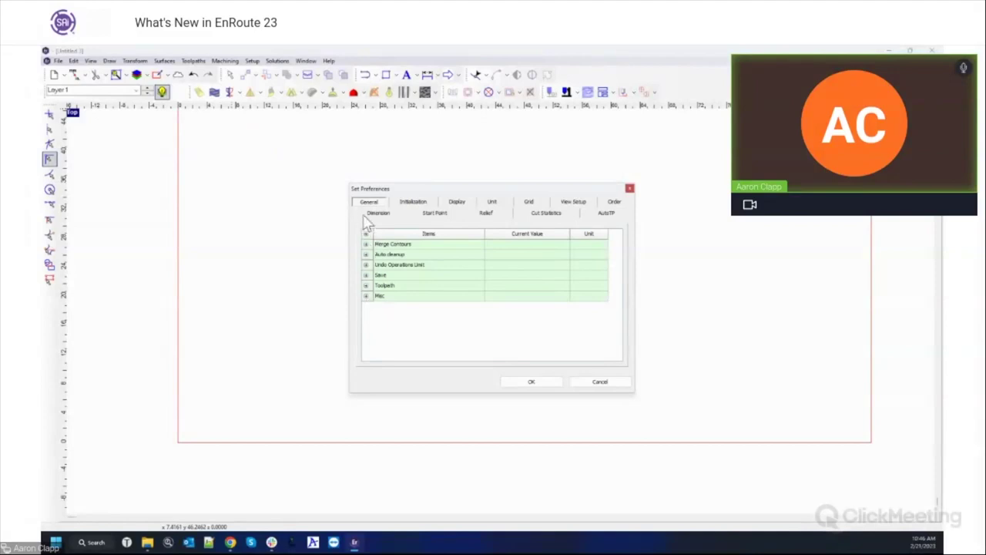
pyautogui.click(367, 286)
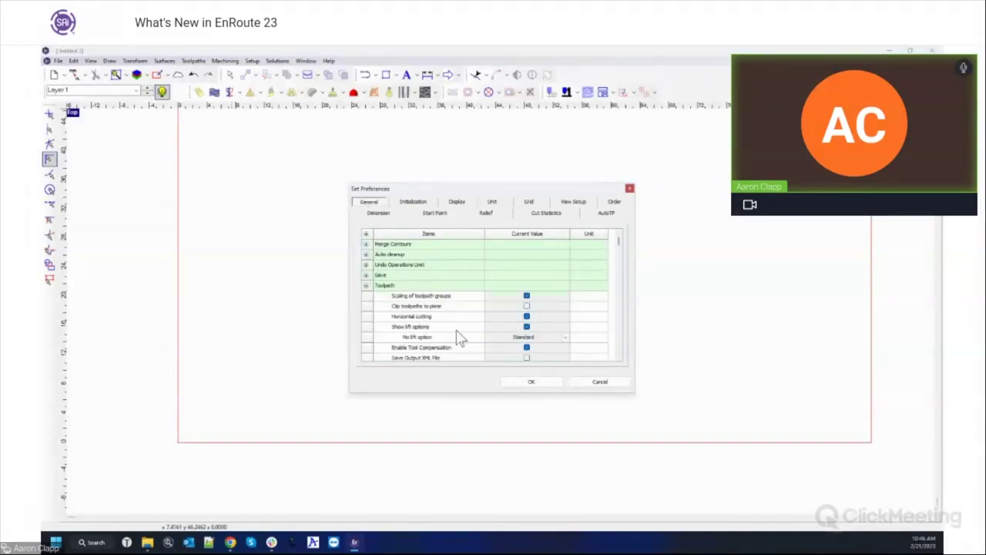
pyautogui.click(527, 326)
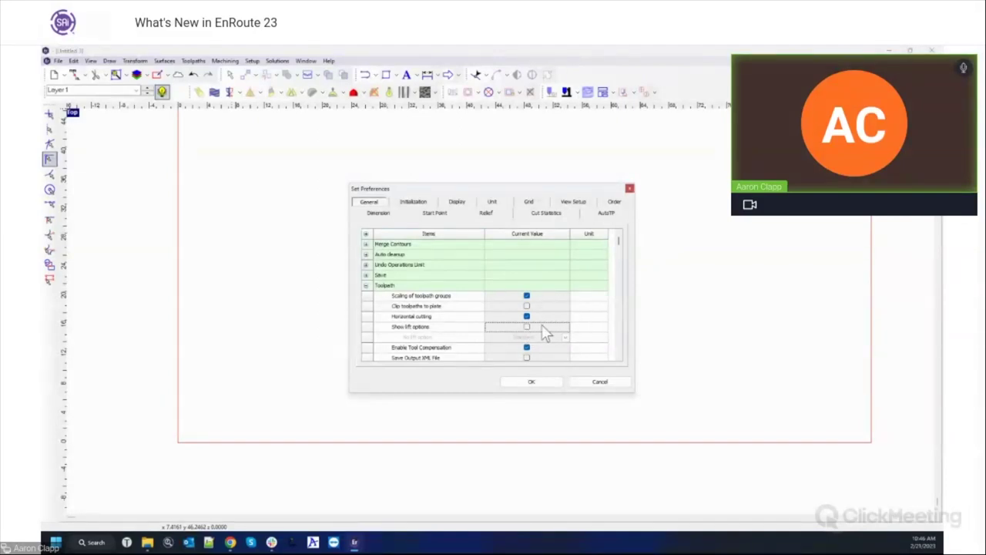
pyautogui.click(527, 328)
pyautogui.click(527, 327)
pyautogui.click(528, 328)
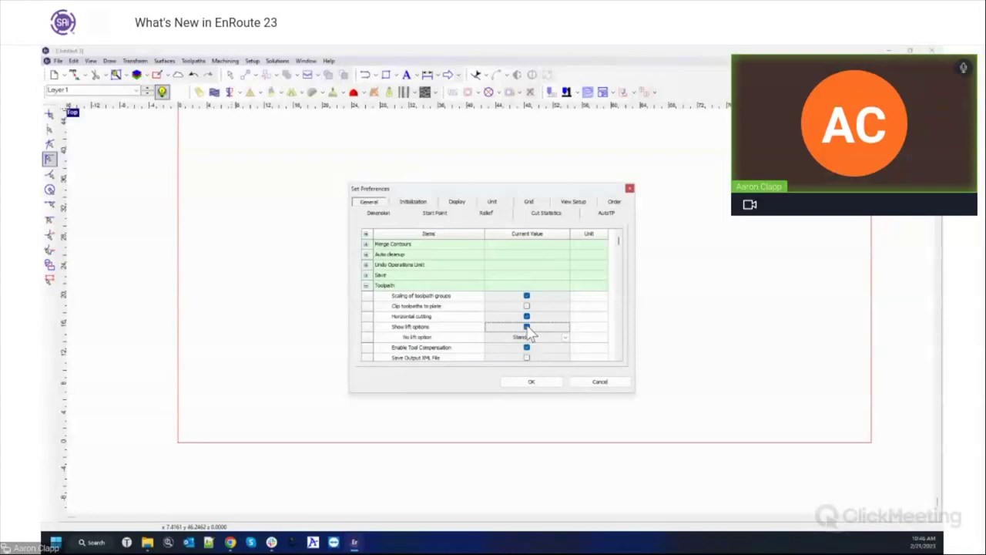
pyautogui.click(548, 382)
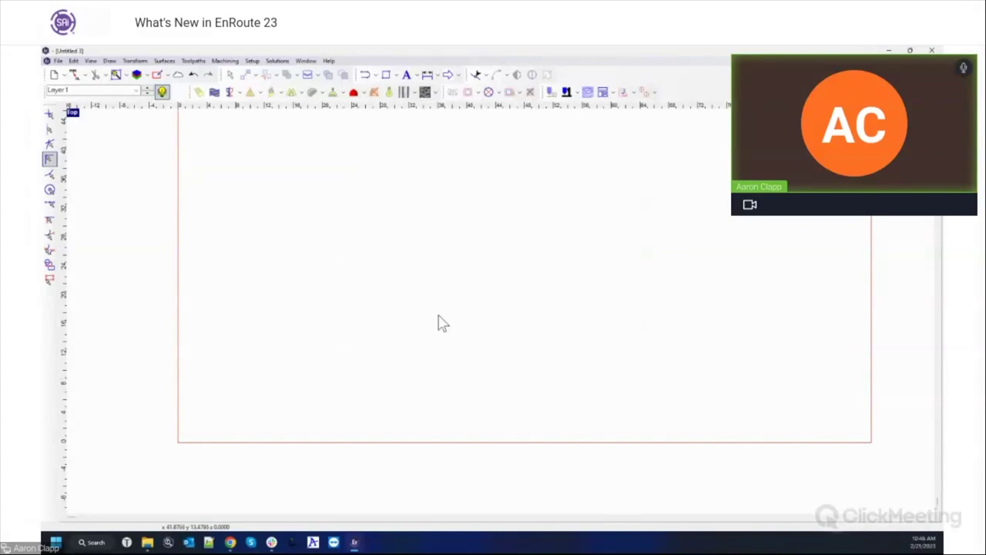
pyautogui.click(386, 75)
# Draw a rectangle in the lower-left of the plate and select it
pyautogui.moveTo(275, 291); pyautogui.dragTo(357, 363)
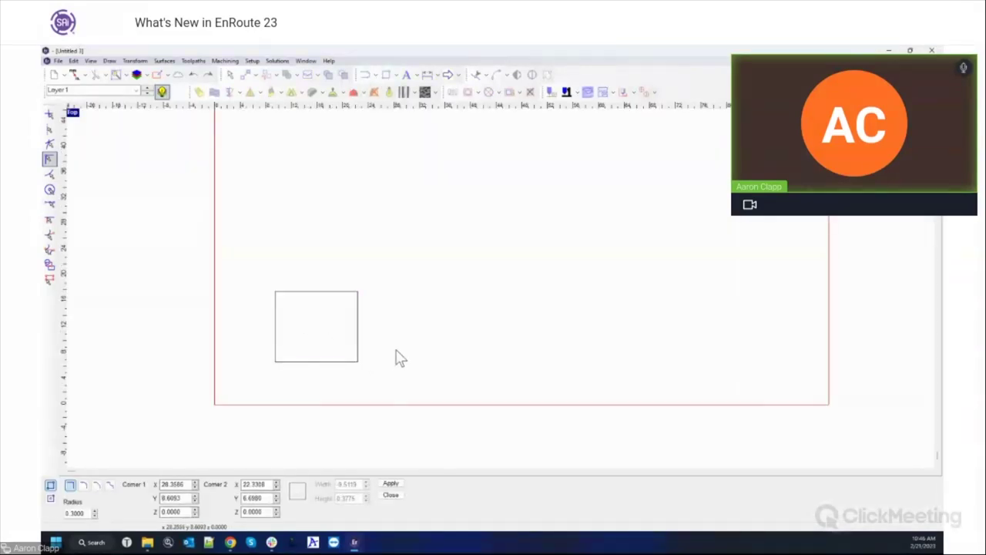
pyautogui.rightClick(396, 356)
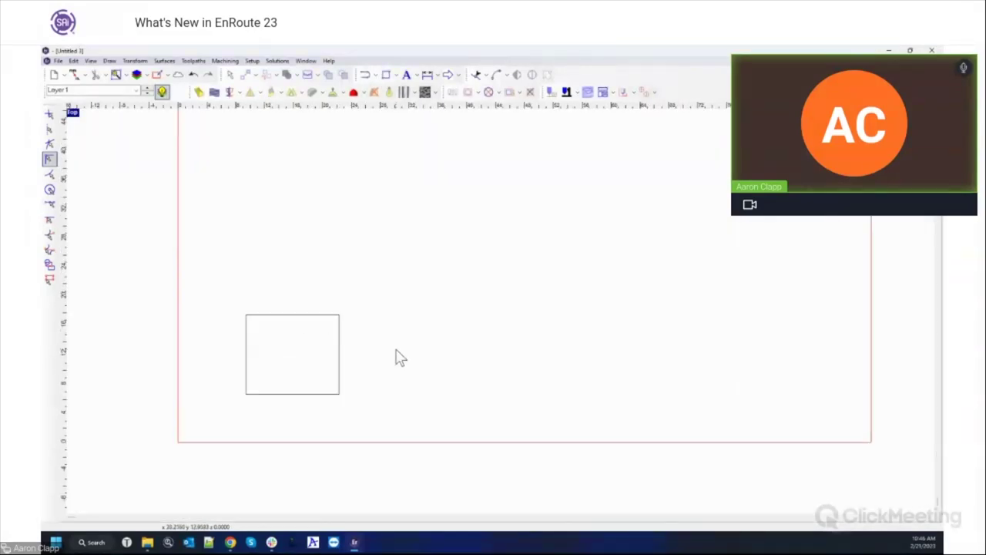
pyautogui.click(276, 314)
# Set up a router offset with the 1/4" End Mill and open its cut parameters
pyautogui.click(467, 92)
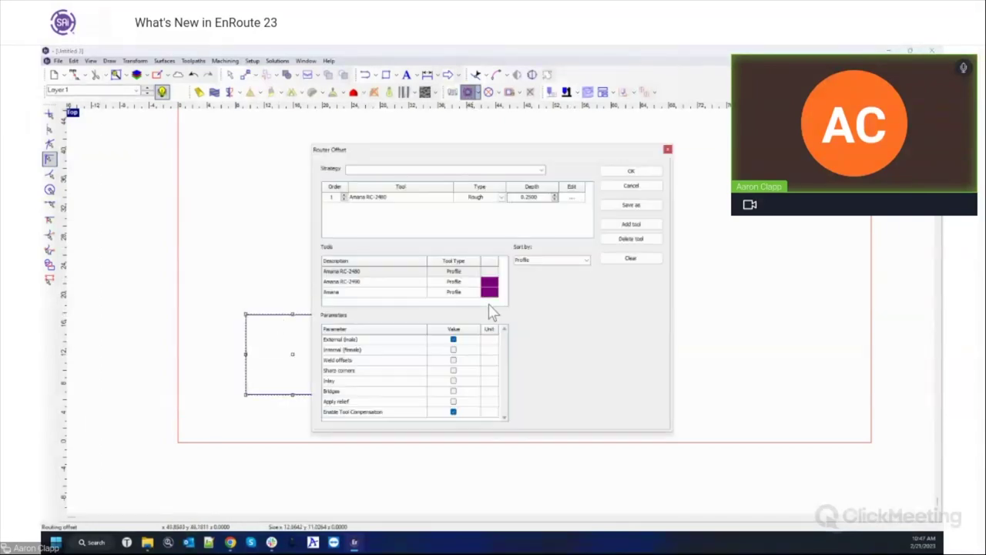
pyautogui.click(654, 258)
pyautogui.click(588, 260)
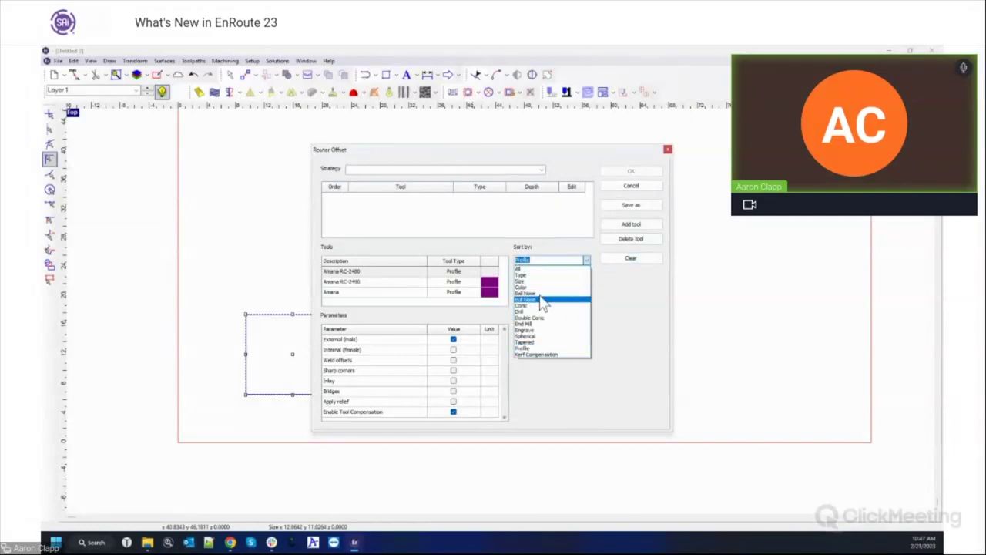
pyautogui.click(537, 325)
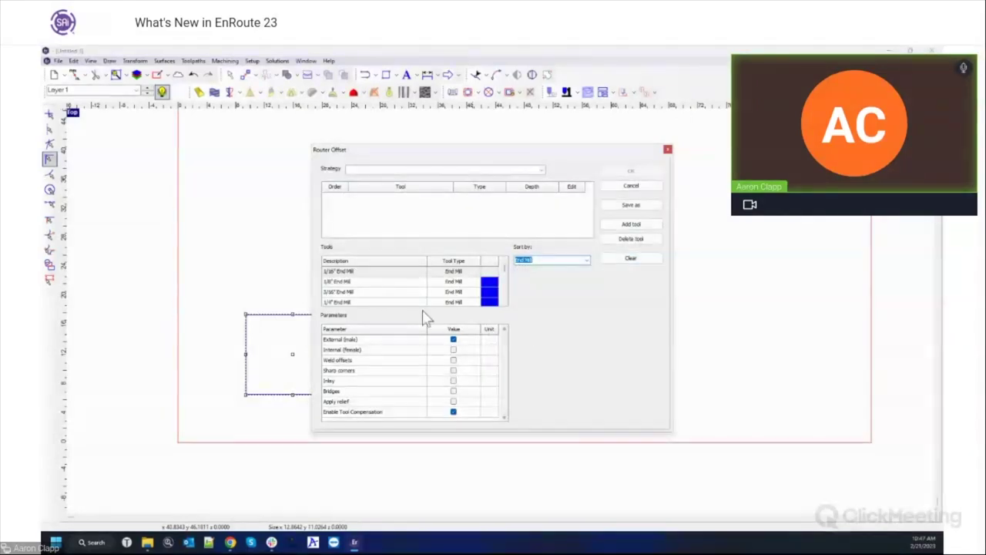
pyautogui.doubleClick(355, 301)
pyautogui.click(572, 198)
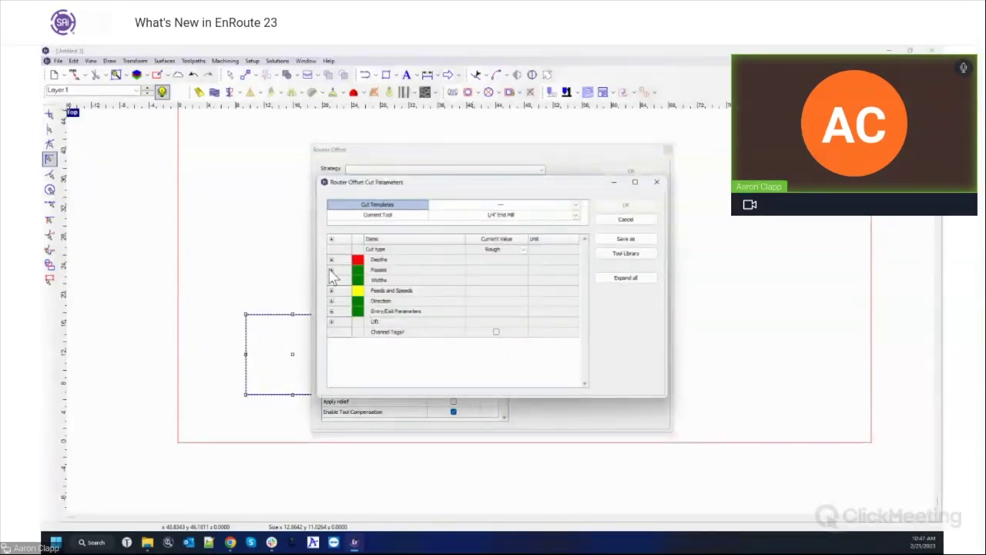
# Set the Final Depth to 1 in the Depths settings
pyautogui.click(332, 271)
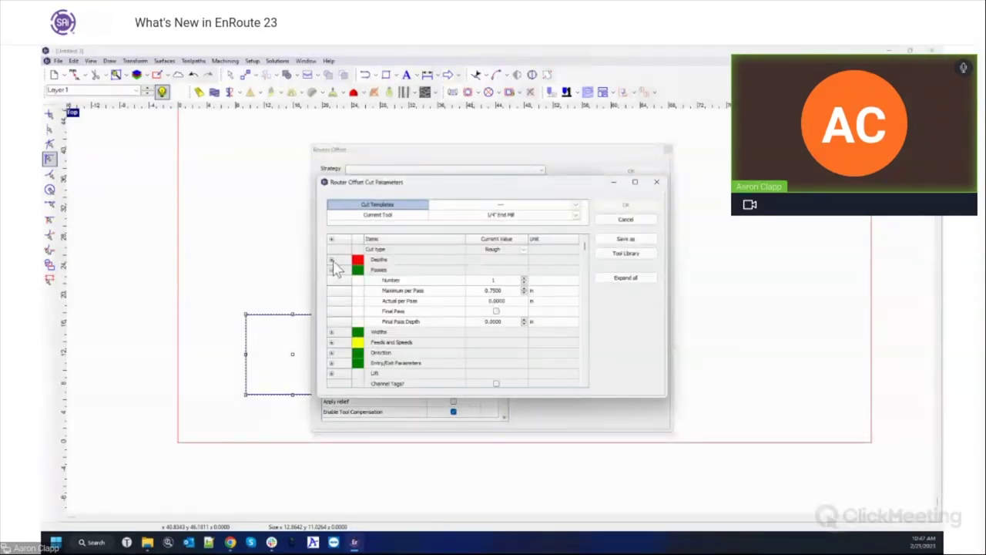
pyautogui.click(331, 260)
pyautogui.click(499, 282)
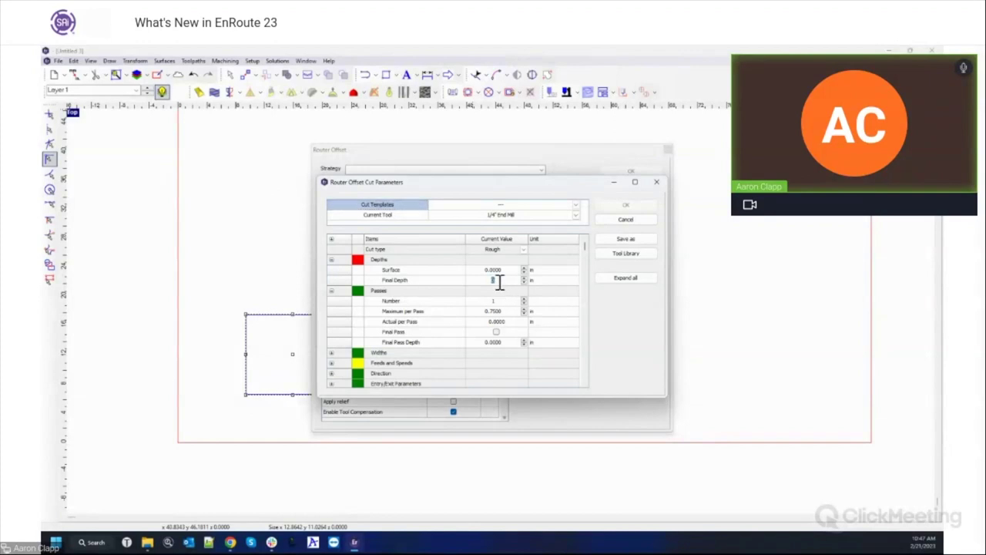
pyautogui.write('1')
pyautogui.press('Return')
# Review the Entry/Exit parameters and set the lift type to Value, then None
pyautogui.click(331, 383)
pyautogui.scroll(-3, 576, 279)
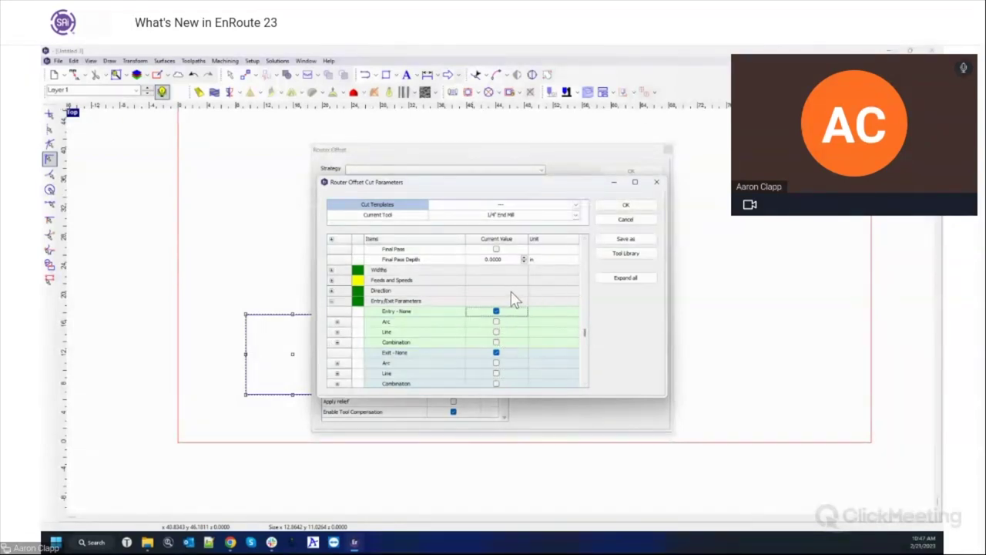
pyautogui.scroll(3, 527, 304)
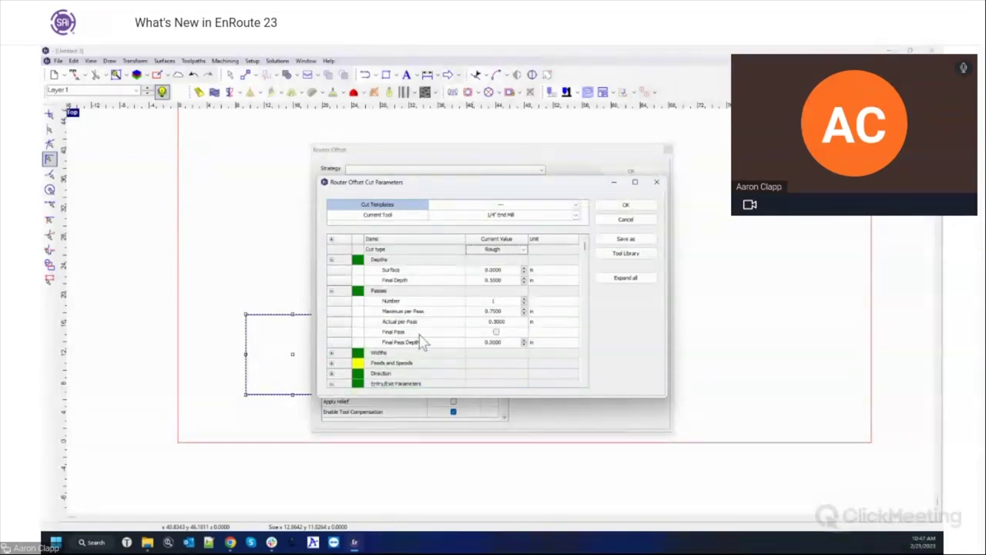
pyautogui.click(331, 291)
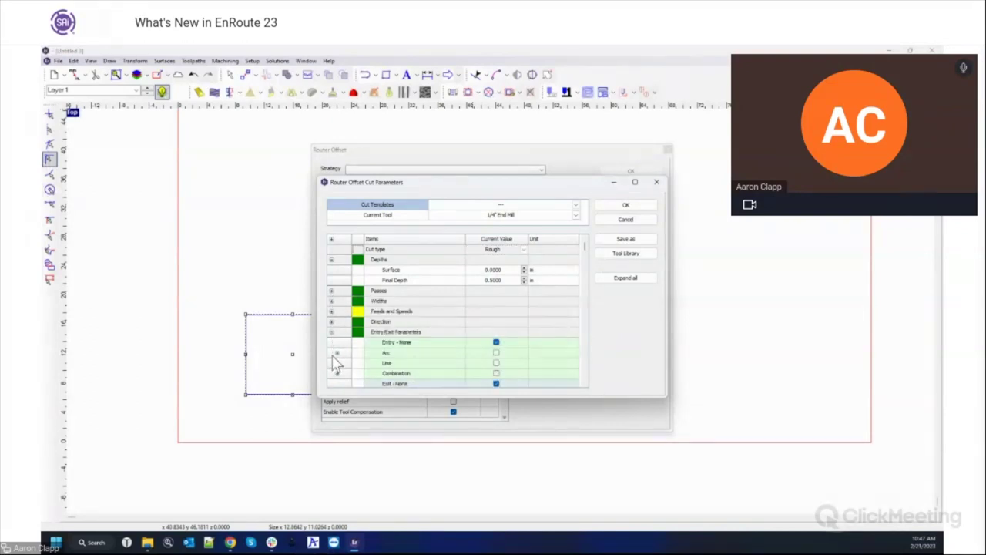
pyautogui.click(331, 332)
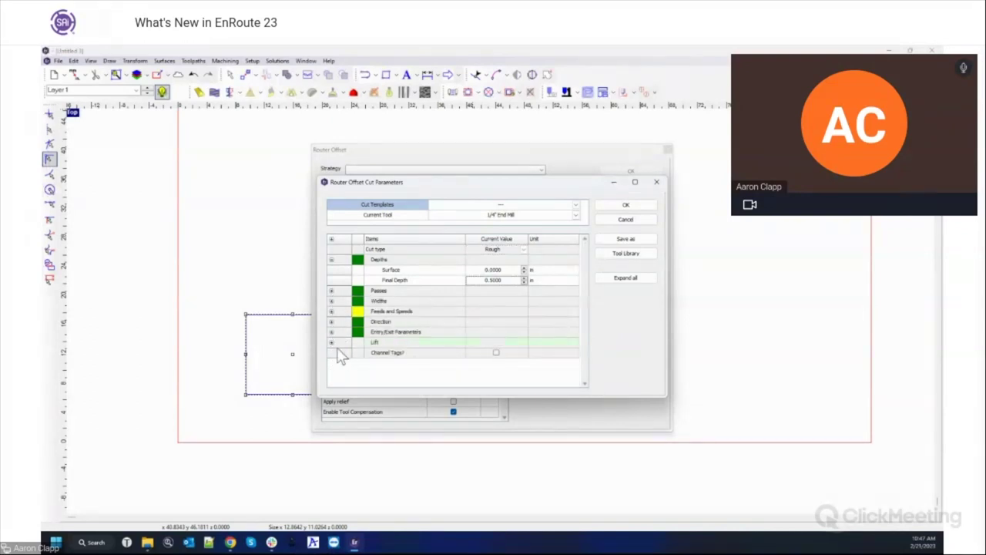
pyautogui.click(331, 343)
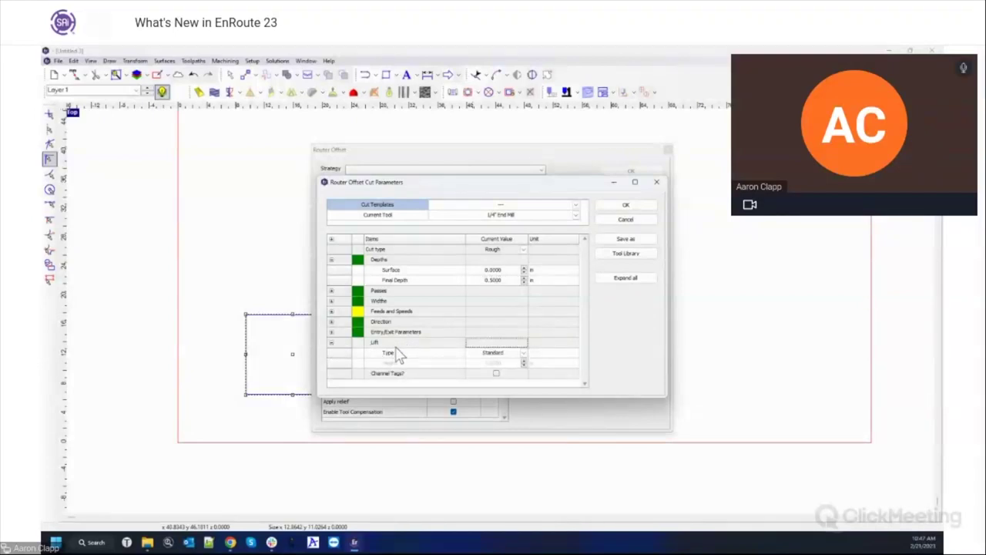
pyautogui.click(523, 354)
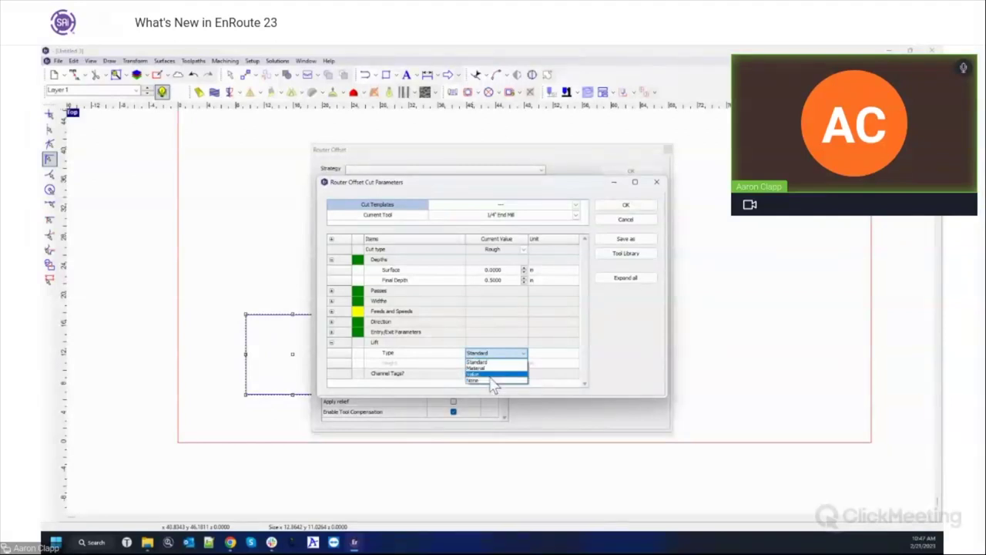
pyautogui.click(491, 375)
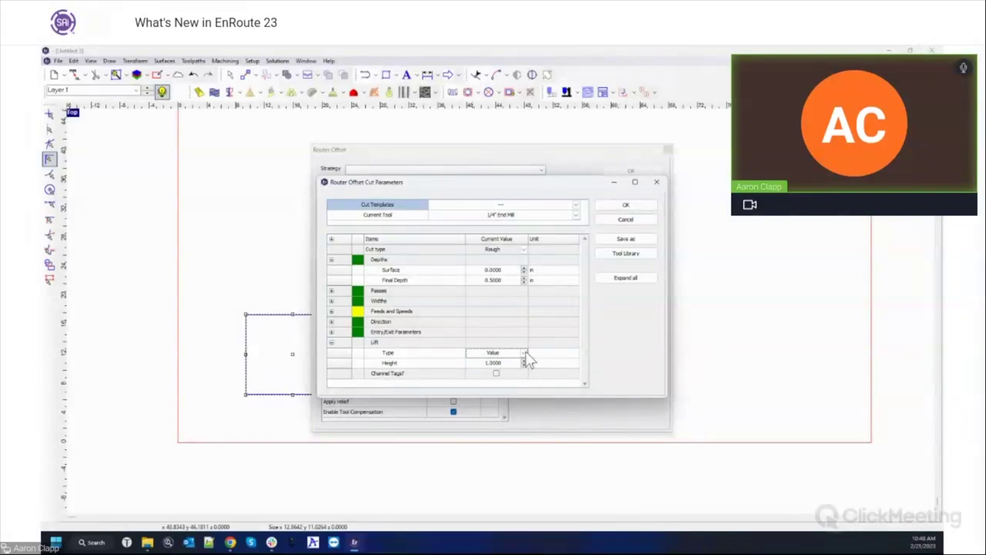
pyautogui.click(525, 354)
pyautogui.click(496, 385)
# Close Cut Parameters and Router Offset without creating a toolpath, then select everything
pyautogui.click(657, 181)
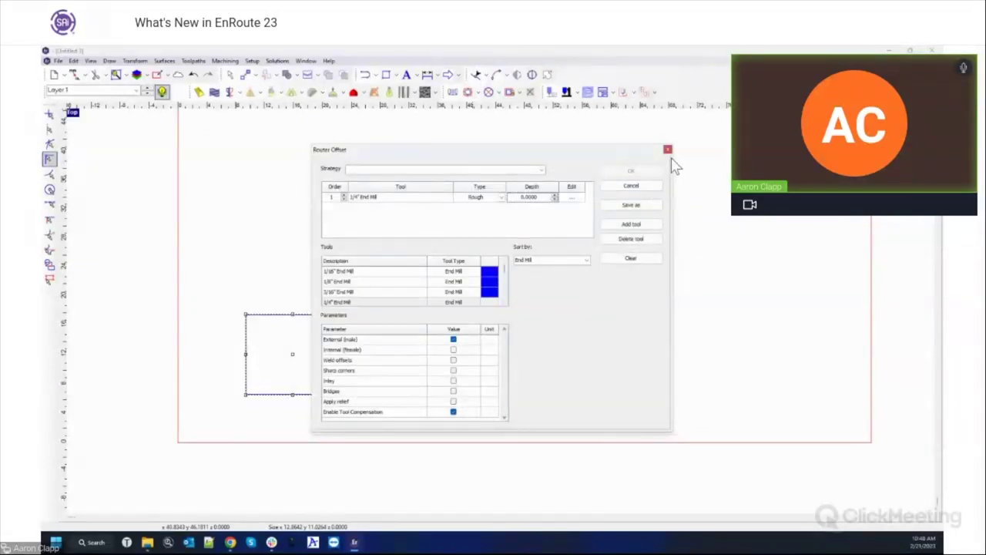
pyautogui.click(667, 149)
pyautogui.click(117, 273)
pyautogui.hotkey('ctrl', 'a')
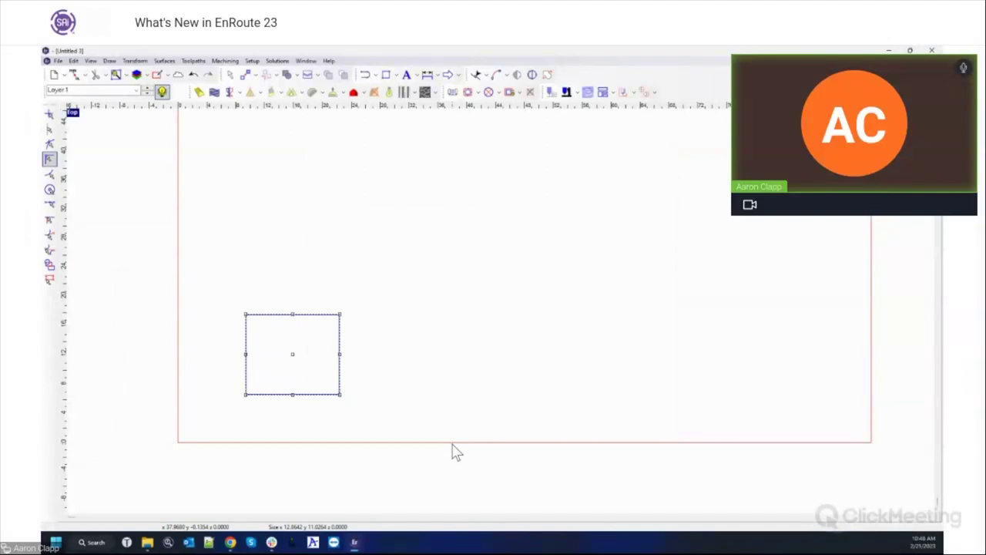
# Delete the rectangle, open Color vectorize.rou, and select its coloured Celebrate bitmap
pyautogui.press('Delete')
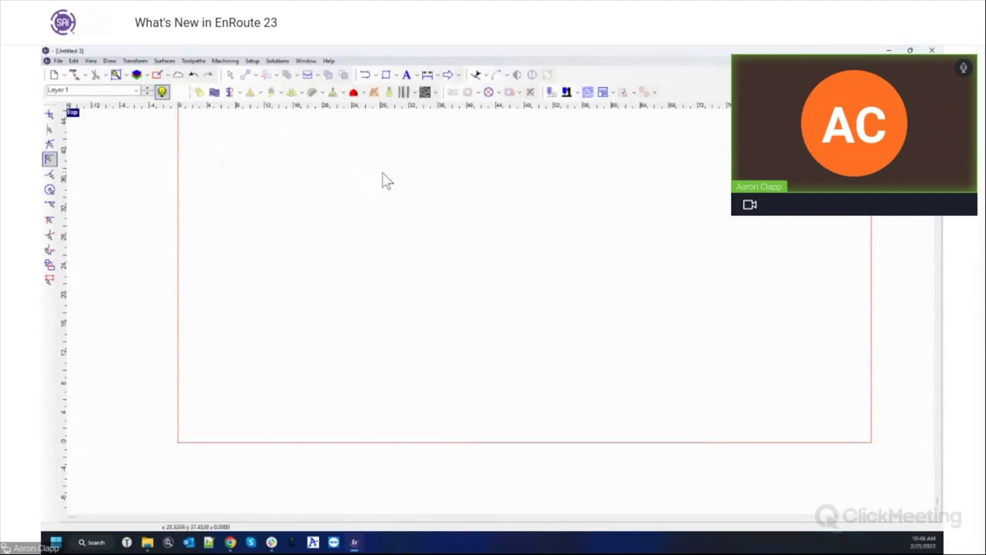
pyautogui.click(58, 60)
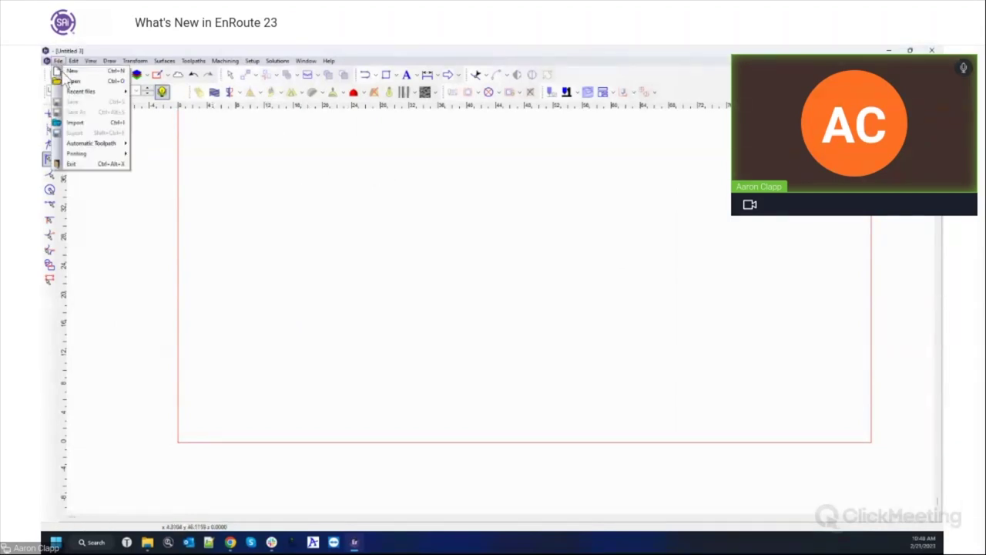
pyautogui.click(77, 83)
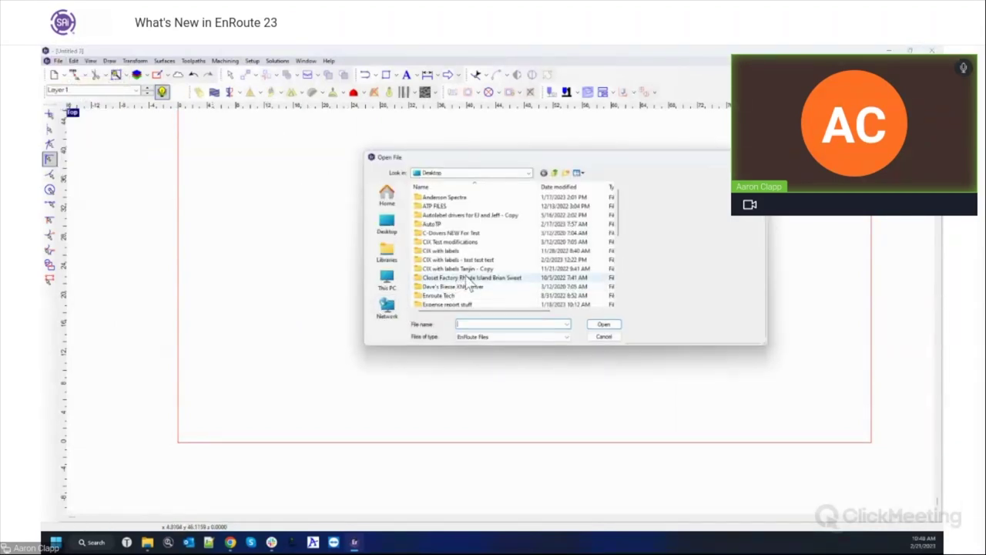
pyautogui.click(456, 260)
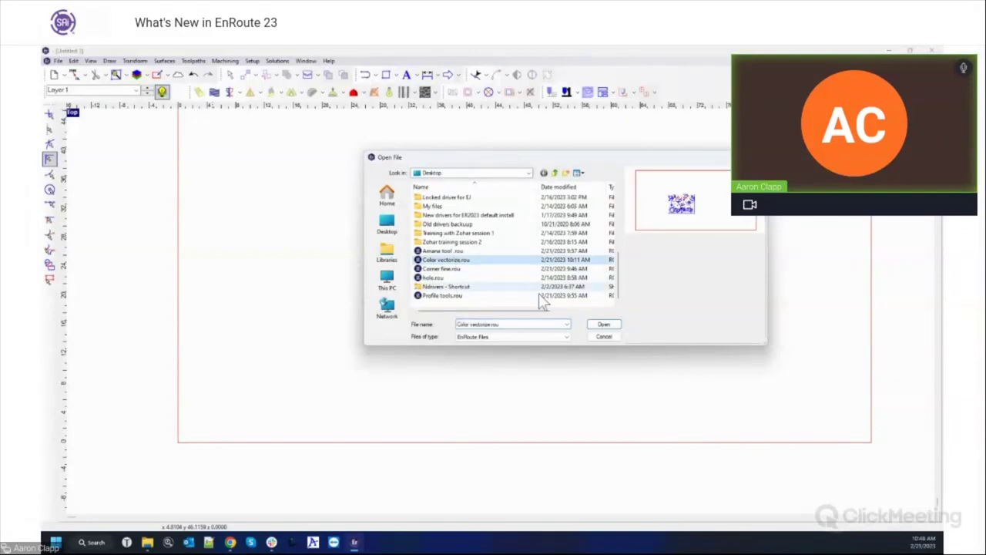
pyautogui.click(606, 326)
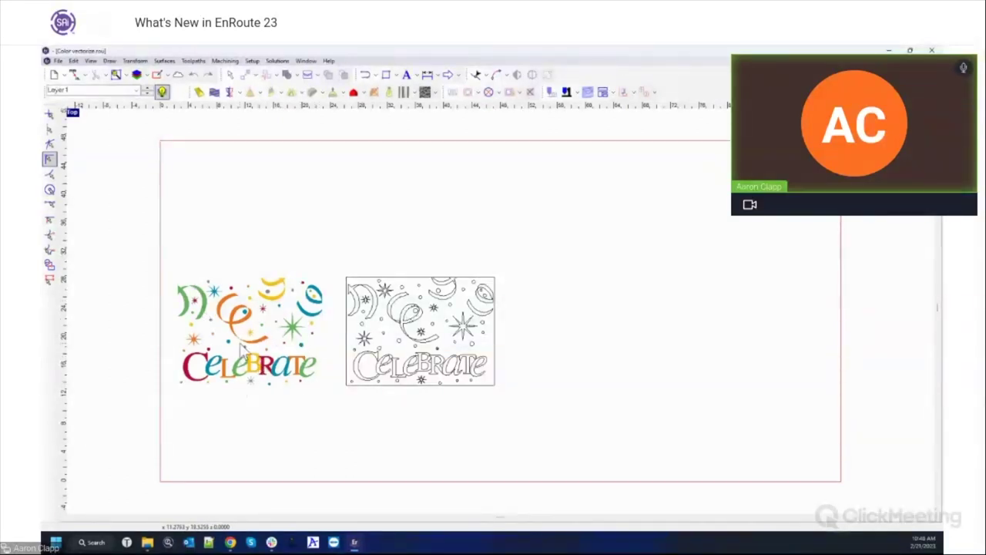
pyautogui.click(254, 318)
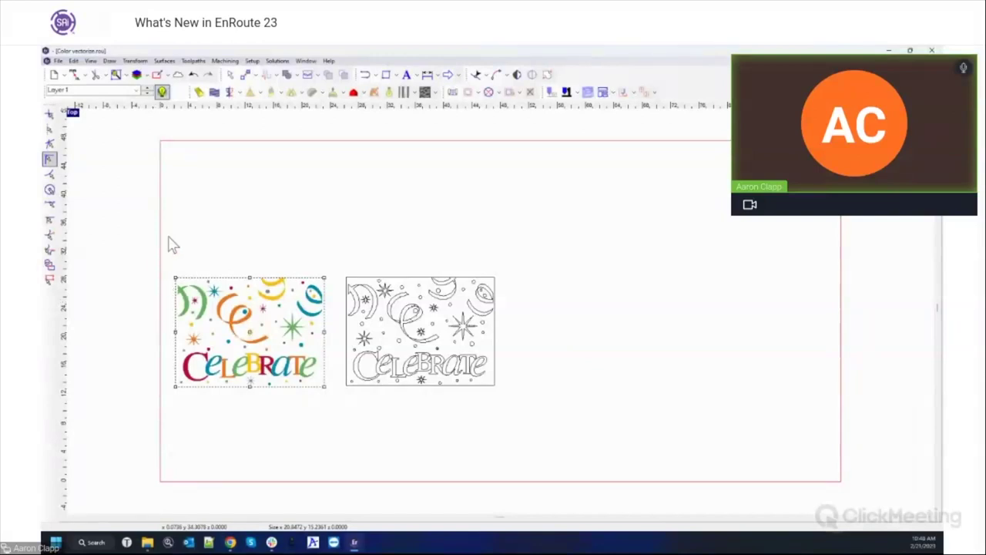
pyautogui.click(134, 60)
pyautogui.moveTo(110, 61)
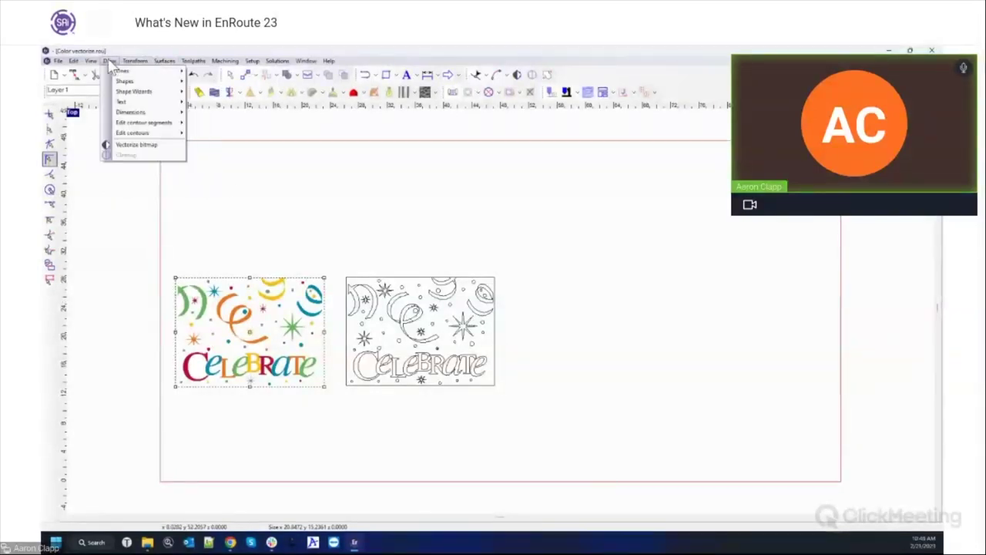
pyautogui.click(132, 145)
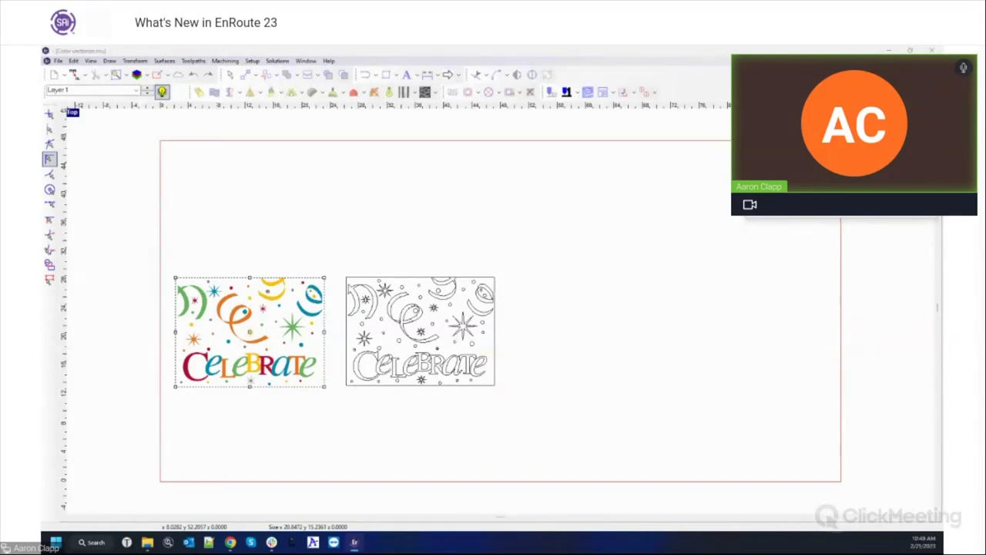
pyautogui.click(717, 327)
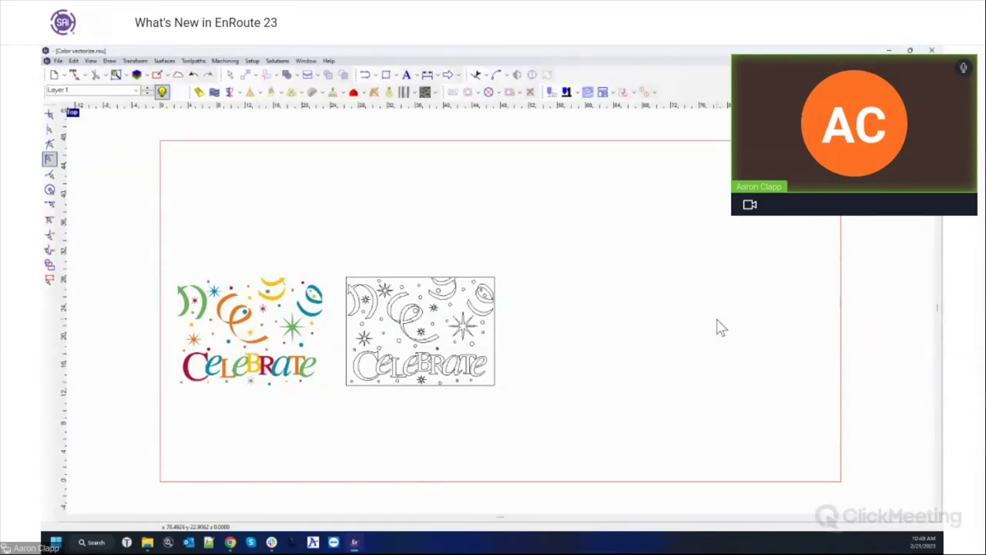
# In Automatic Toolpath Processing, set the Design Application to No active application
pyautogui.click(605, 92)
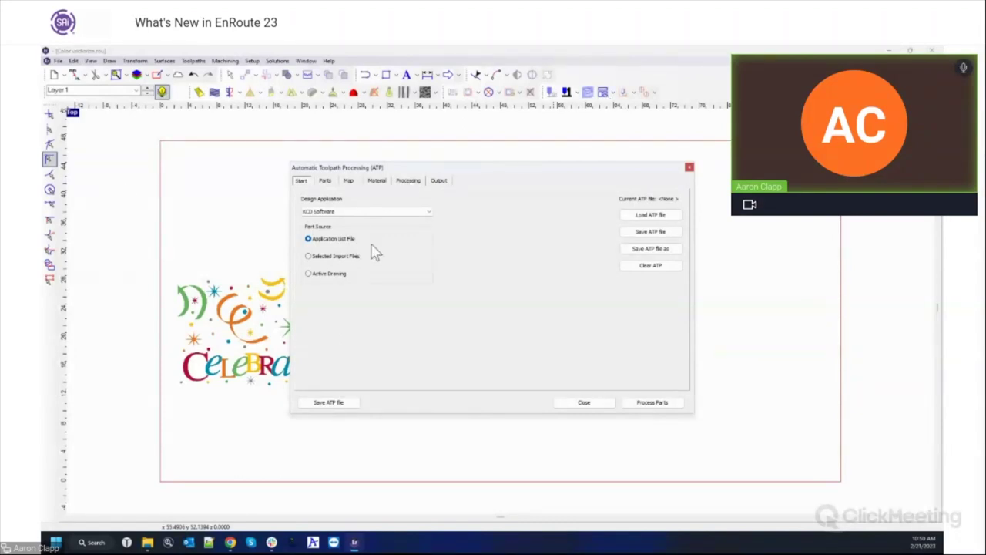
pyautogui.click(388, 213)
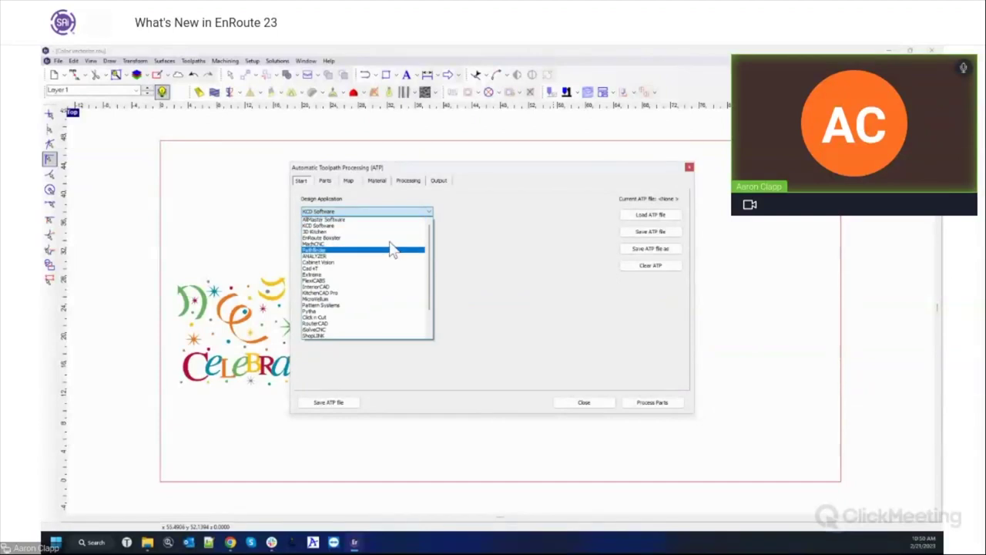
pyautogui.click(367, 226)
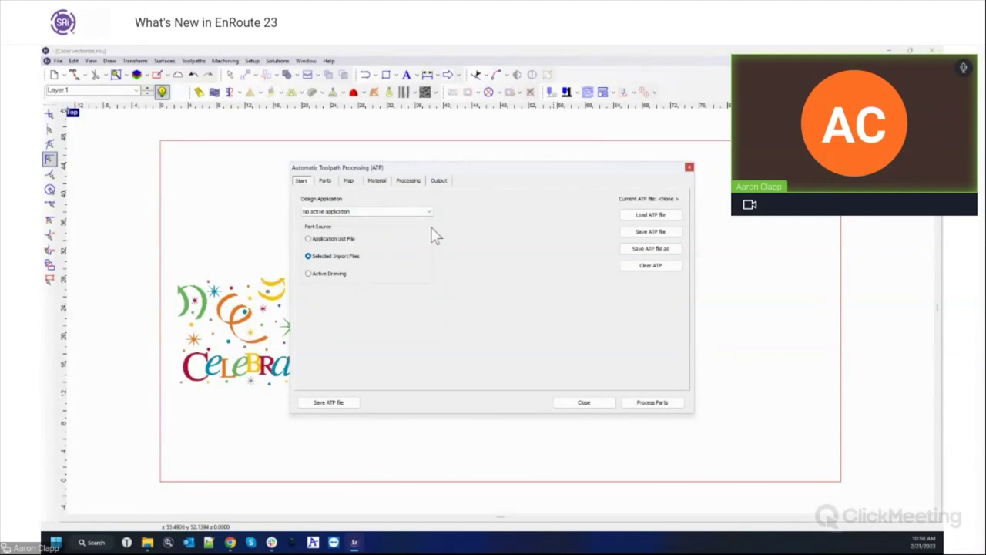
# Review the empty Parts list and the Map tab, then close the ATP window
pyautogui.click(327, 182)
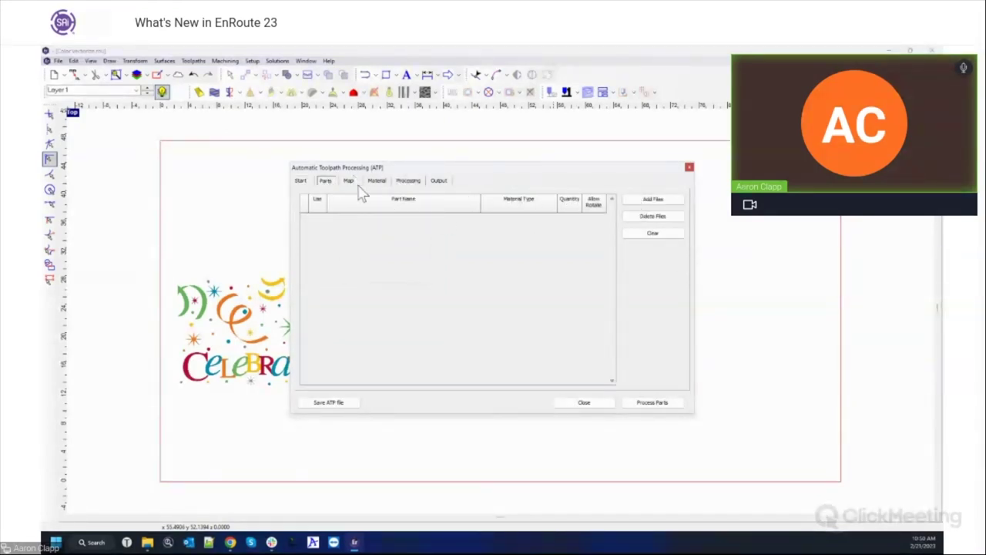
pyautogui.click(349, 182)
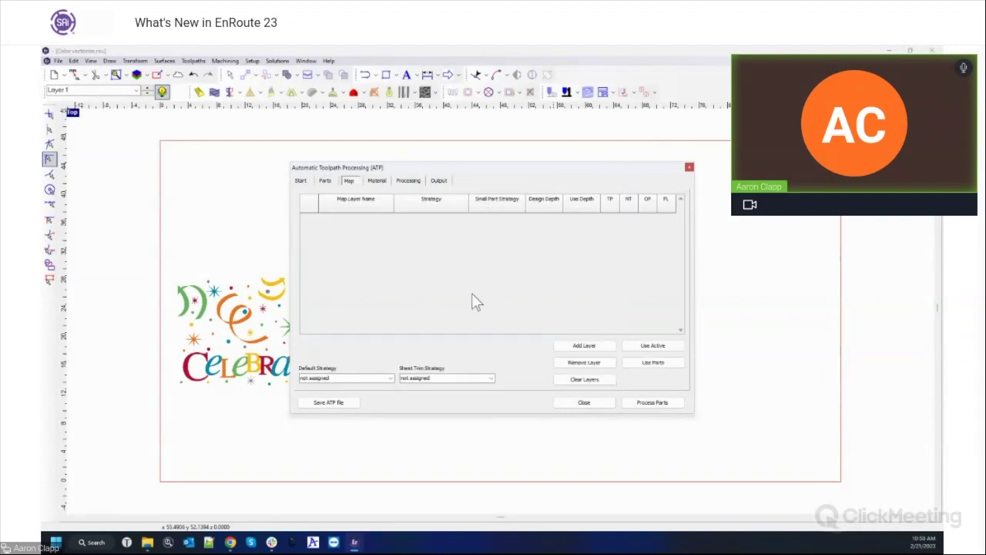
pyautogui.click(327, 182)
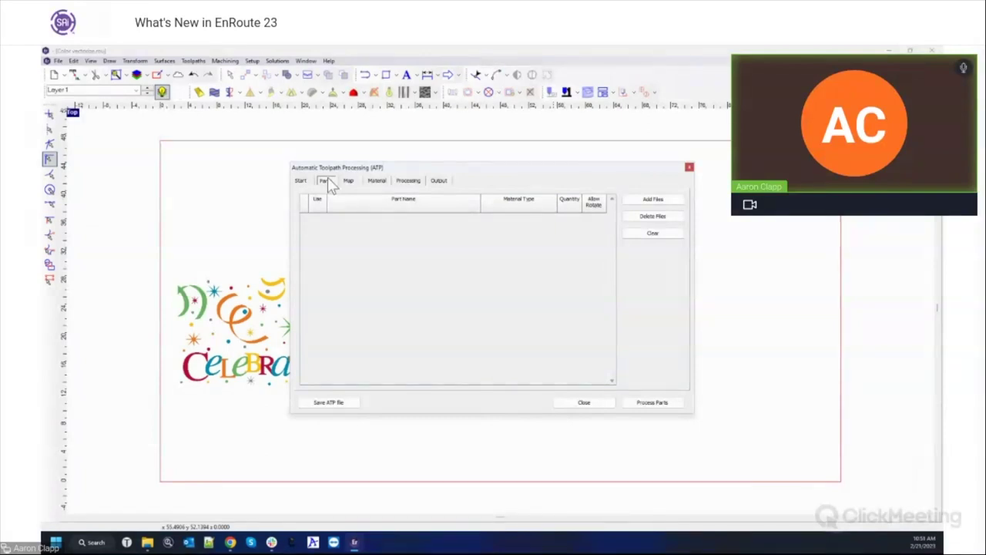
pyautogui.click(689, 168)
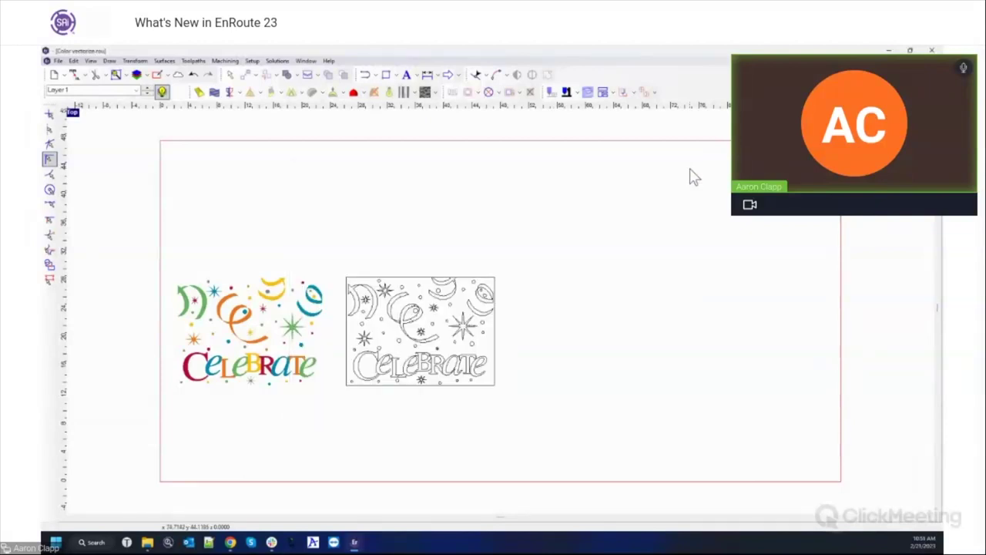
pyautogui.click(252, 61)
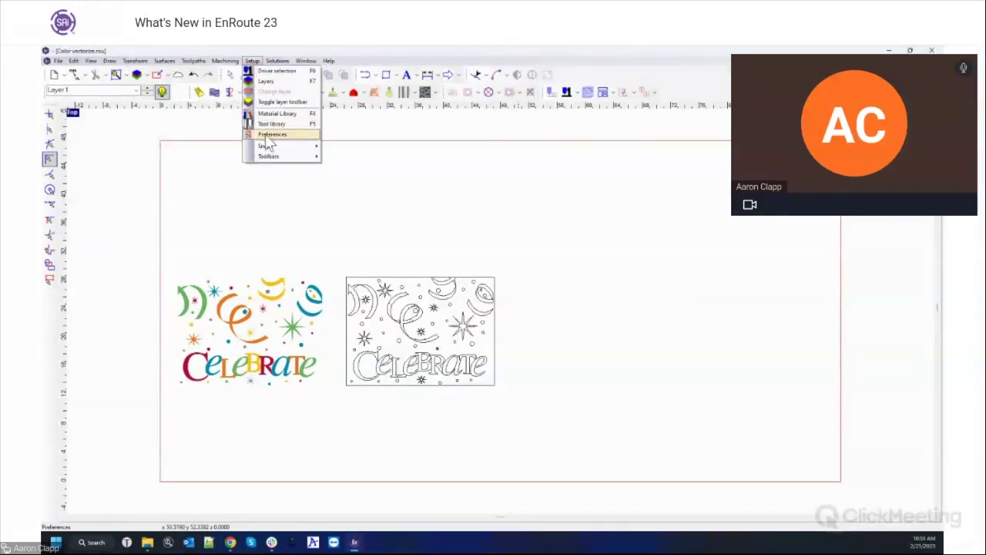
pyautogui.click(270, 71)
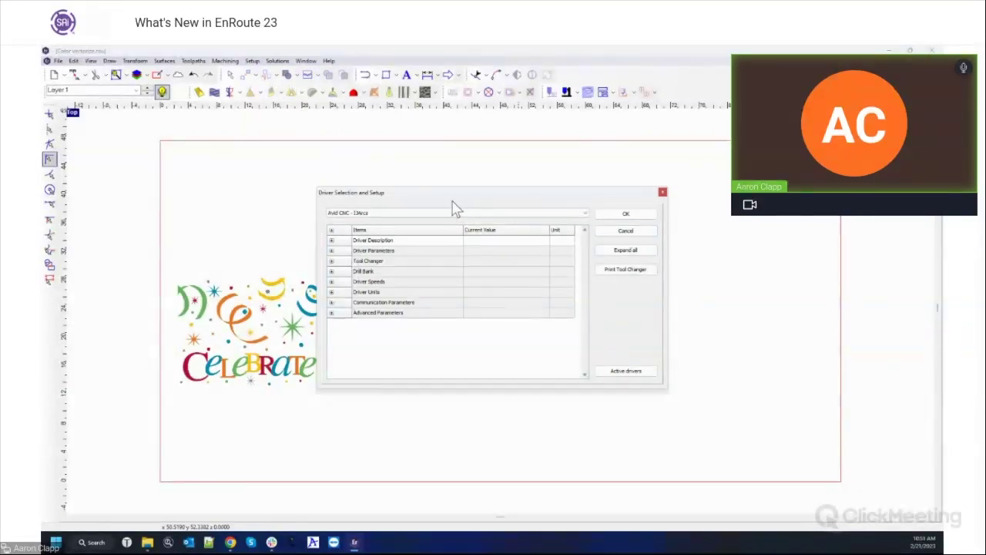
pyautogui.moveTo(445, 202); pyautogui.dragTo(440, 179)
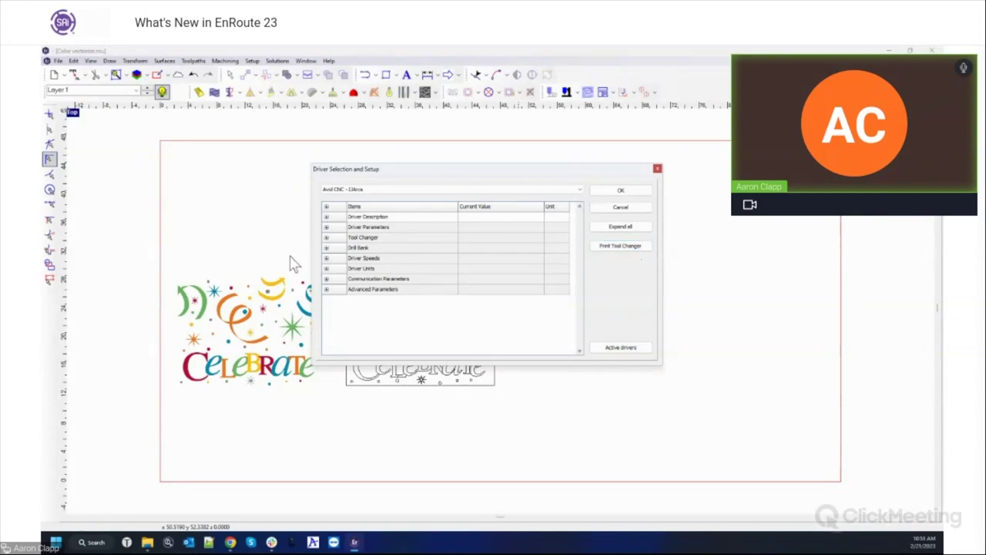
pyautogui.click(326, 238)
pyautogui.click(499, 269)
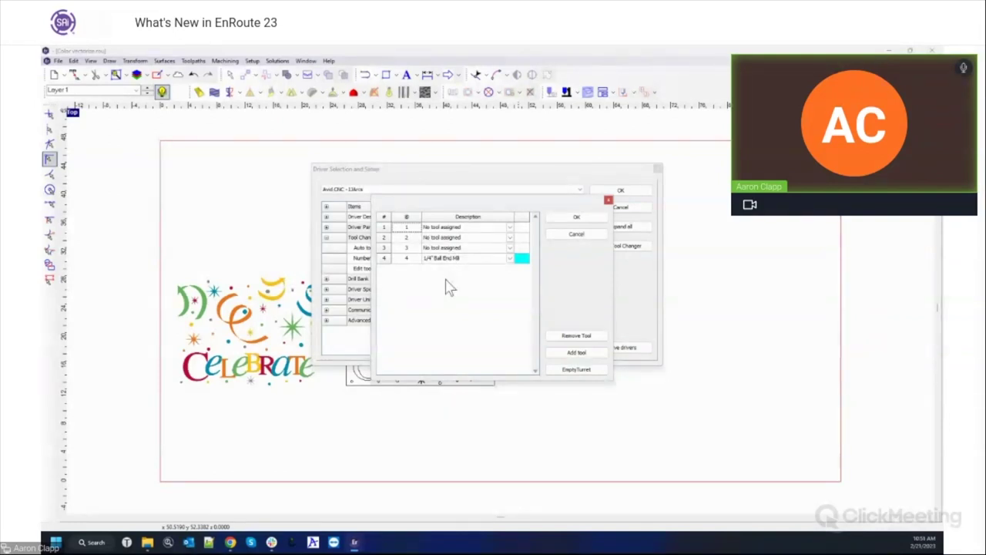
pyautogui.click(609, 201)
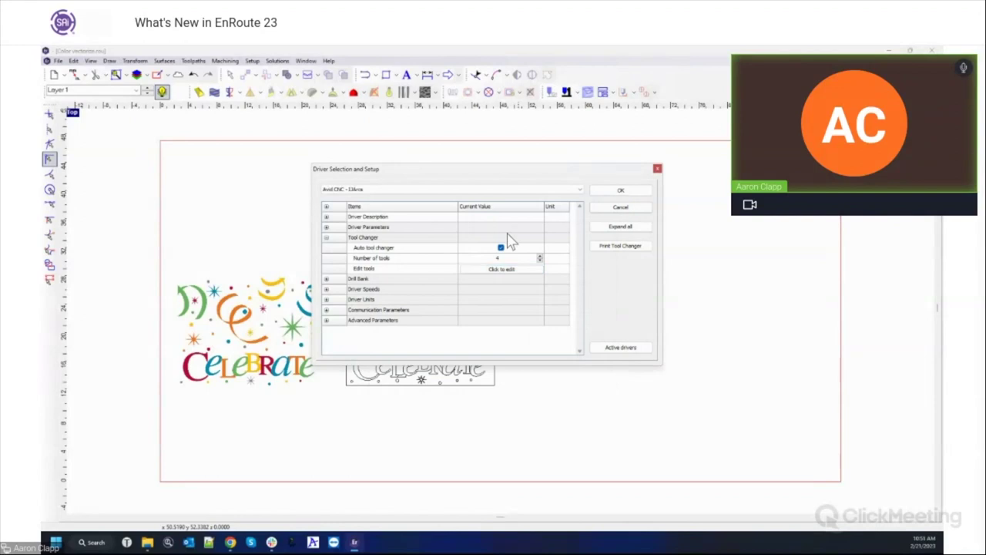
pyautogui.click(326, 279)
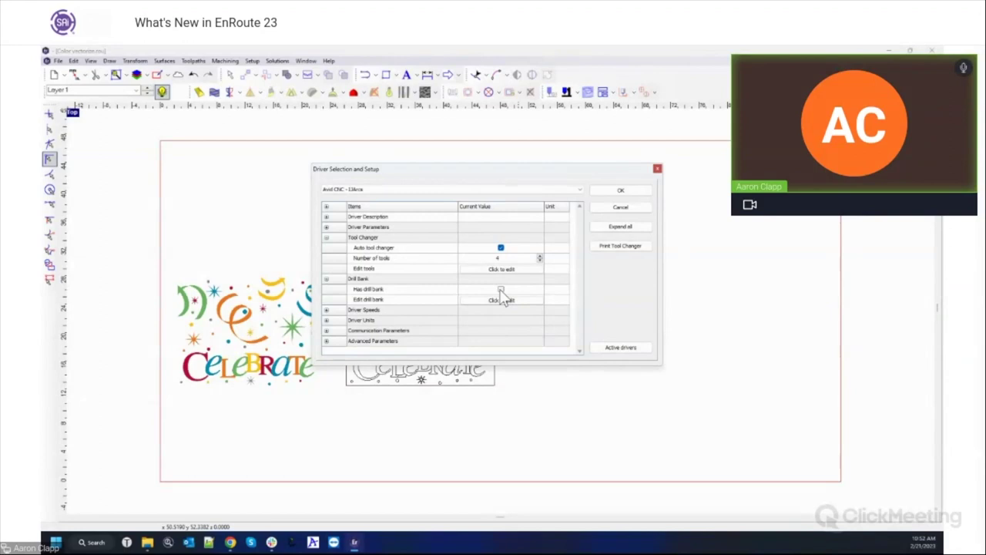
pyautogui.click(658, 168)
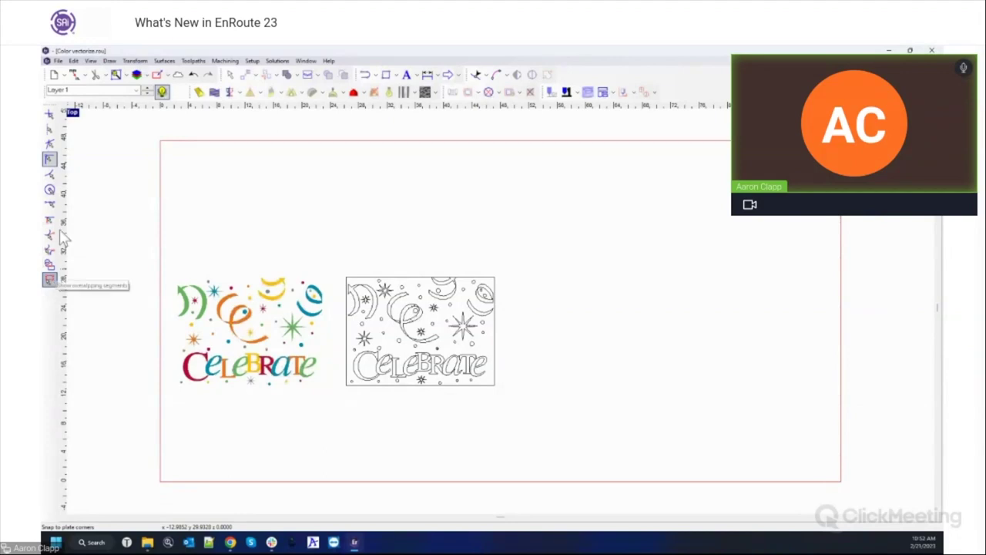
pyautogui.click(254, 61)
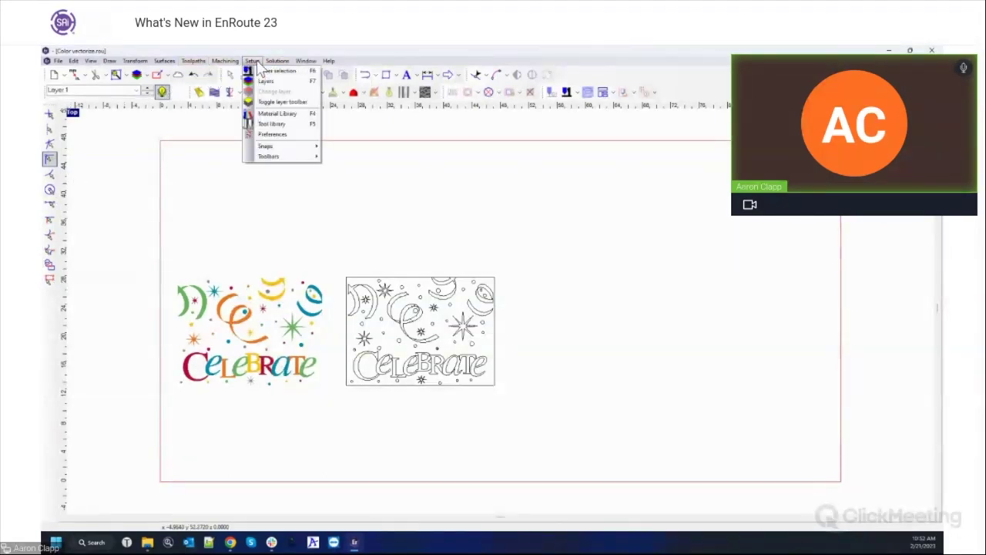
pyautogui.click(270, 135)
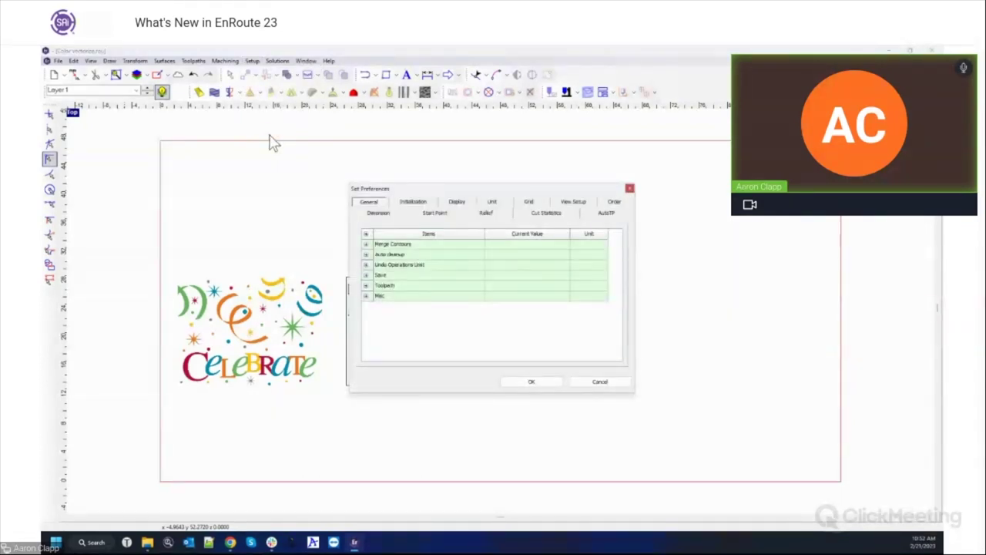
pyautogui.click(366, 275)
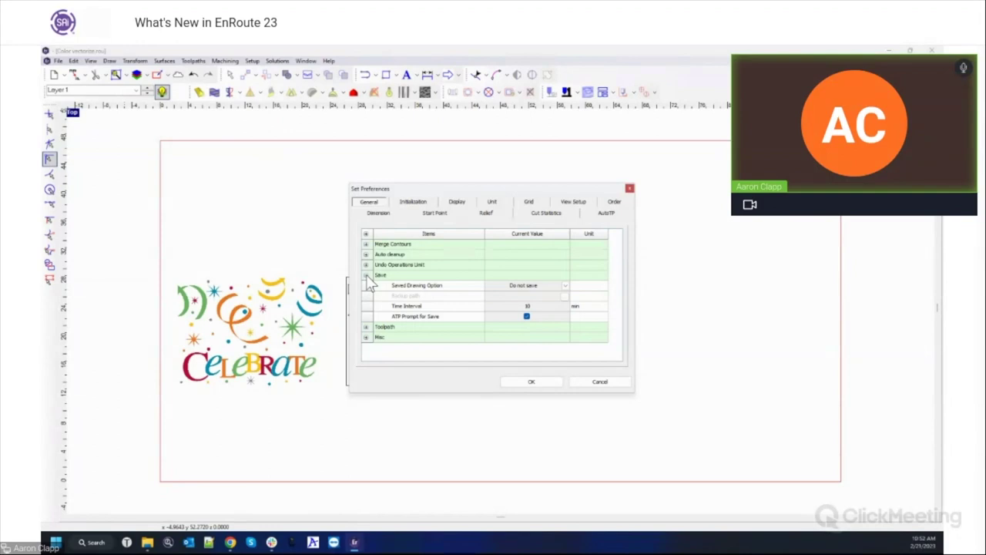
pyautogui.click(566, 288)
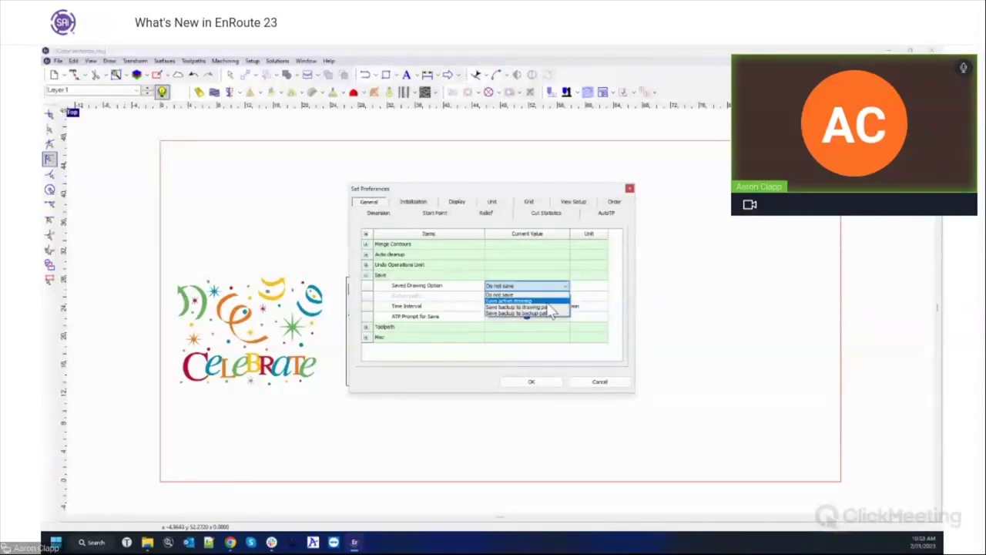
pyautogui.click(558, 192)
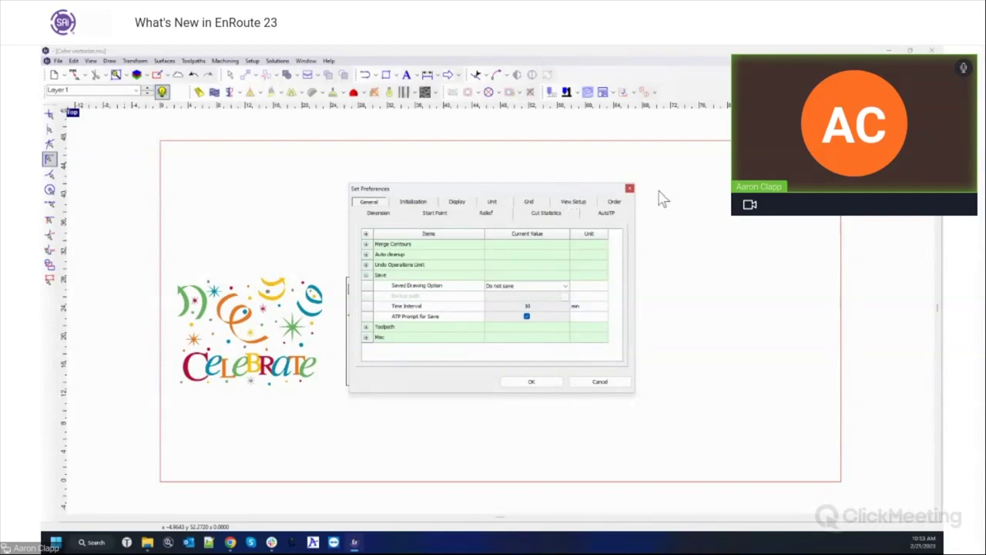
pyautogui.click(629, 188)
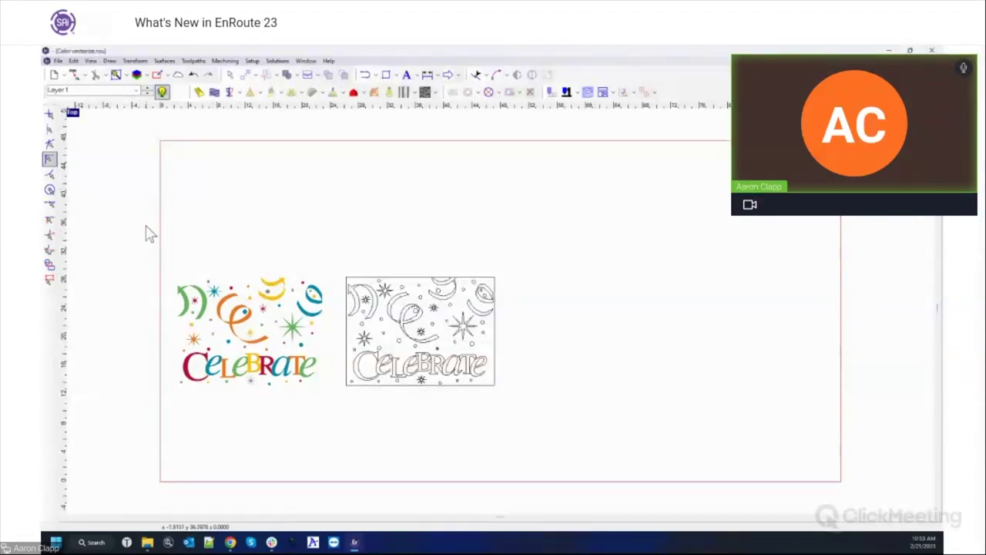
# Select both Celebrate designs and open the Unit Converter, moving its window higher
pyautogui.moveTo(145, 226); pyautogui.dragTo(530, 430)
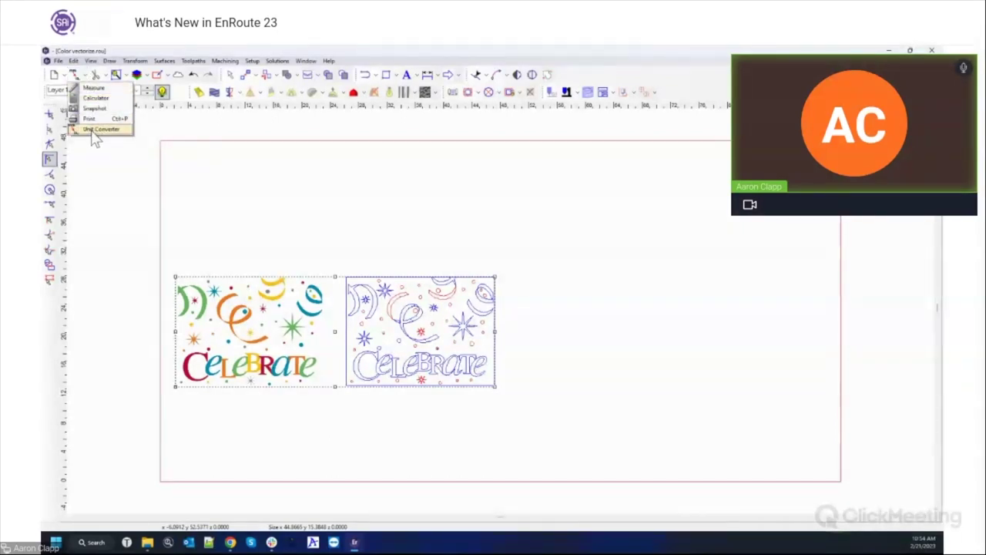
pyautogui.click(92, 130)
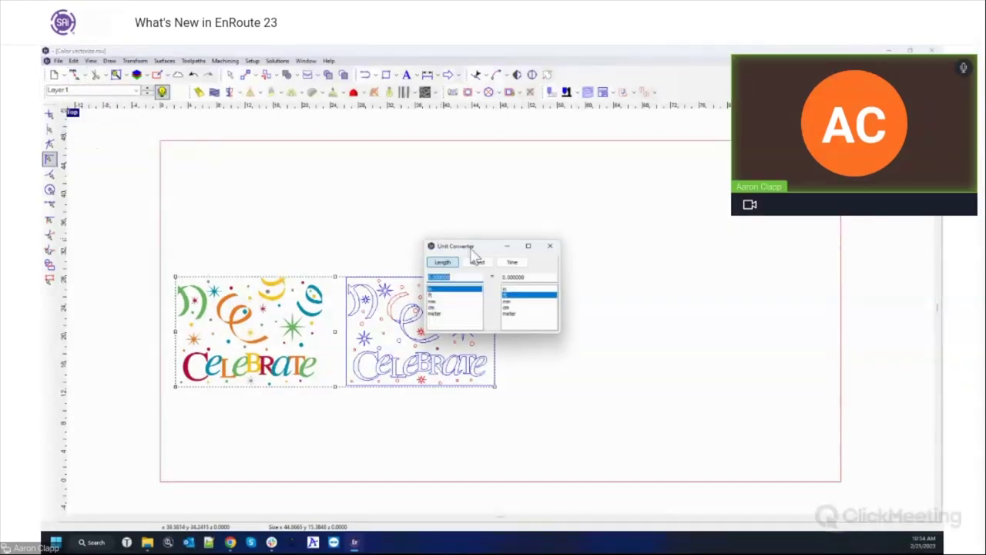
pyautogui.moveTo(472, 251); pyautogui.dragTo(478, 182)
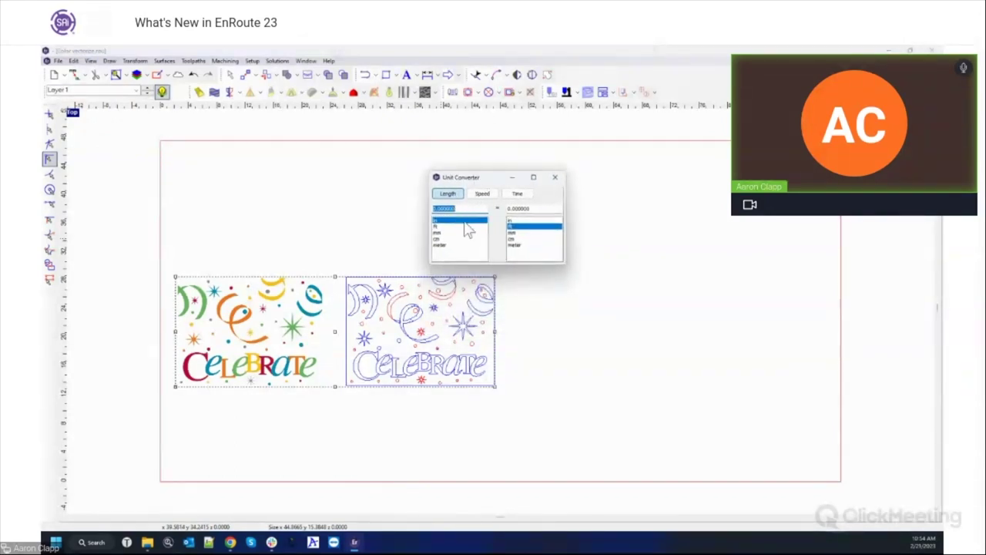
# Set the source unit to cm, switch to speed conversions, then close the converter
pyautogui.click(446, 239)
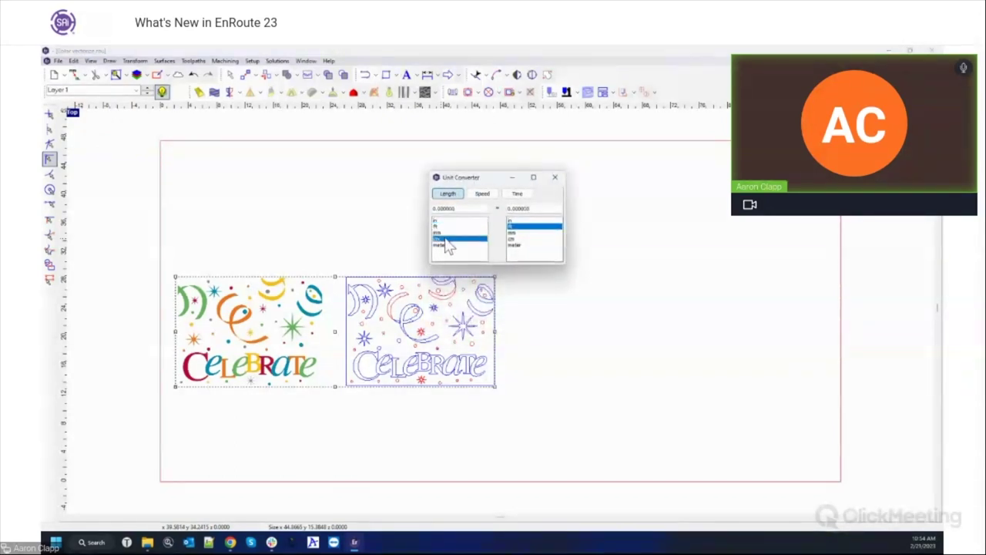
pyautogui.click(482, 194)
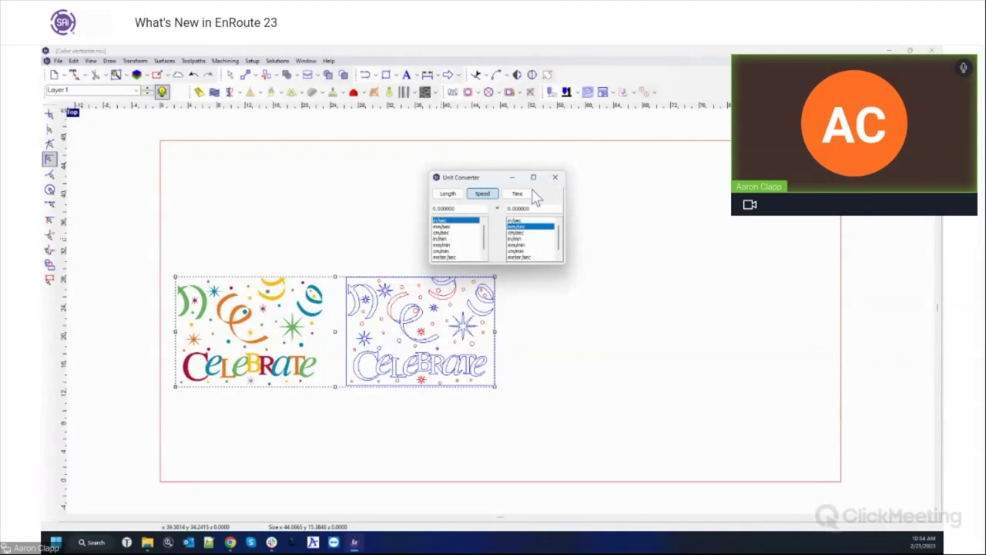
pyautogui.click(555, 178)
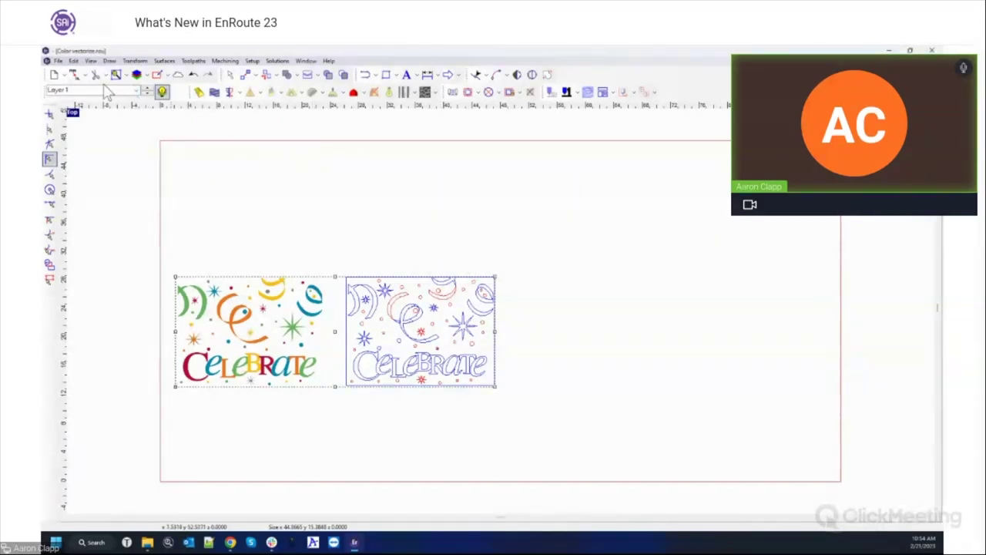
pyautogui.click(58, 60)
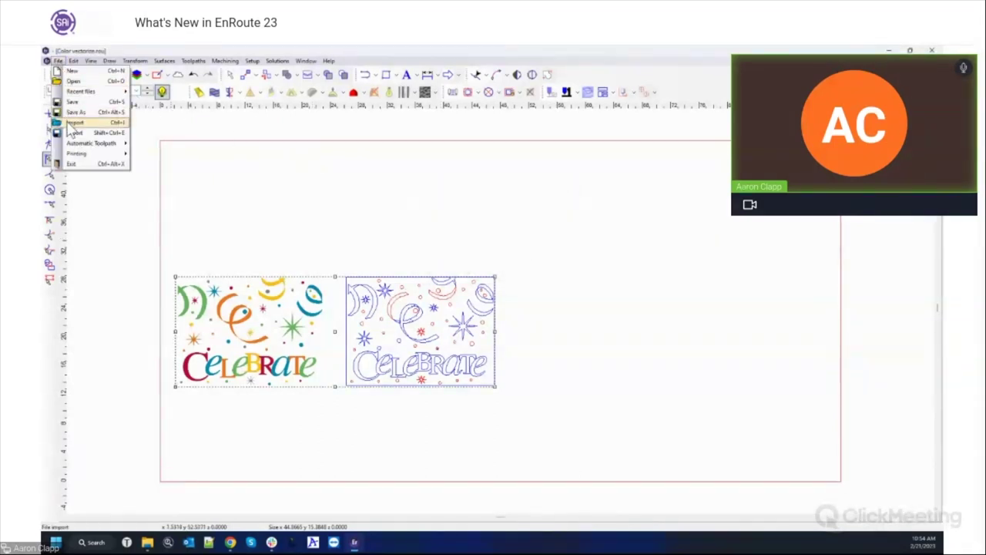
pyautogui.click(74, 122)
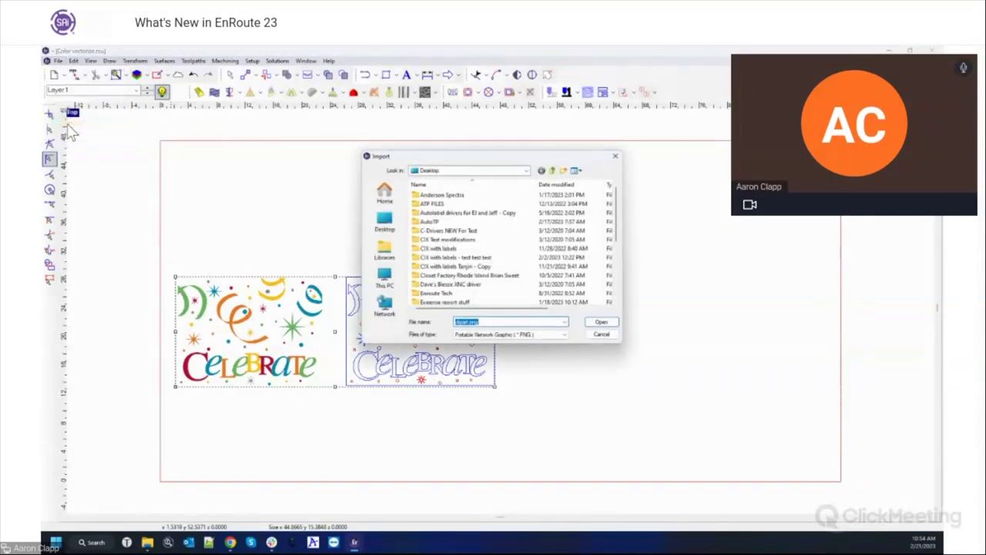
pyautogui.click(566, 336)
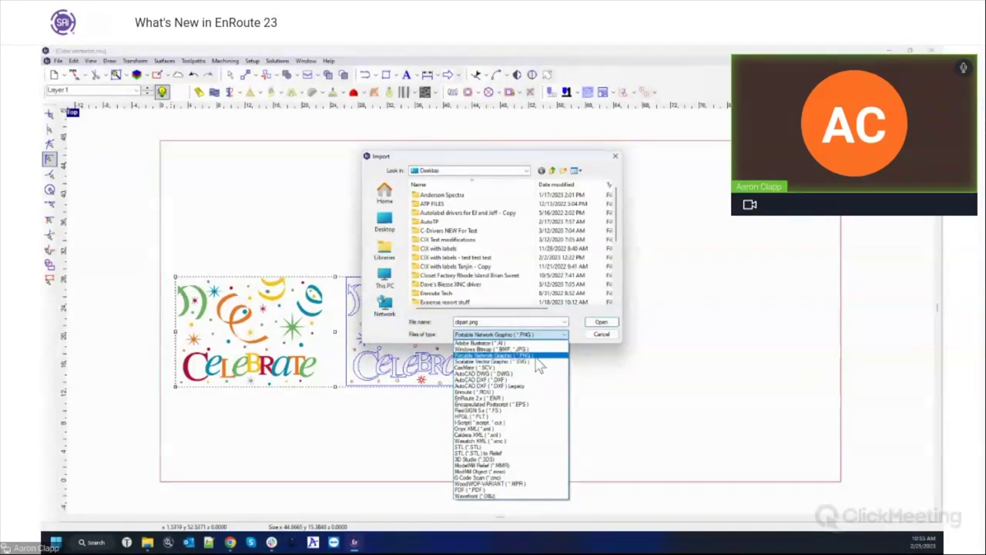
pyautogui.click(569, 334)
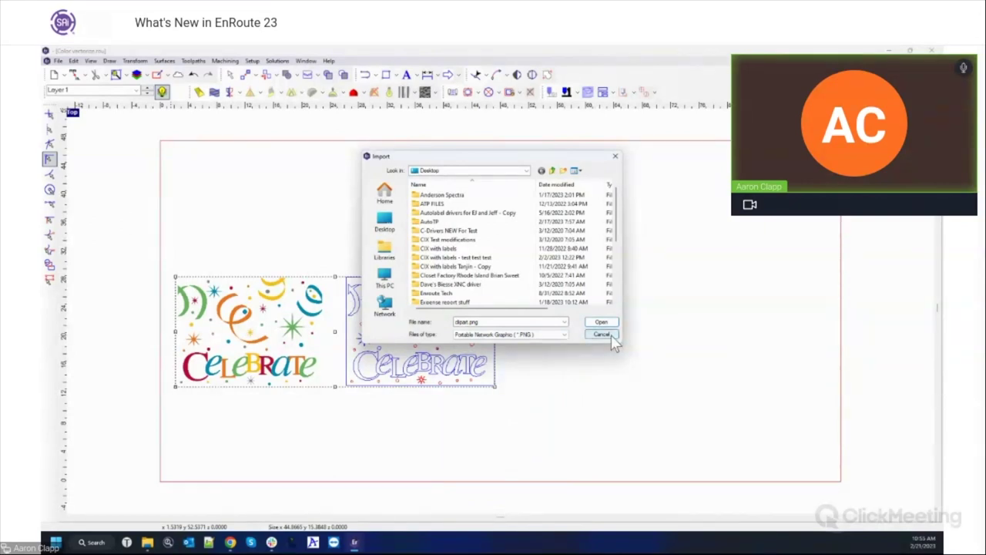
pyautogui.click(602, 335)
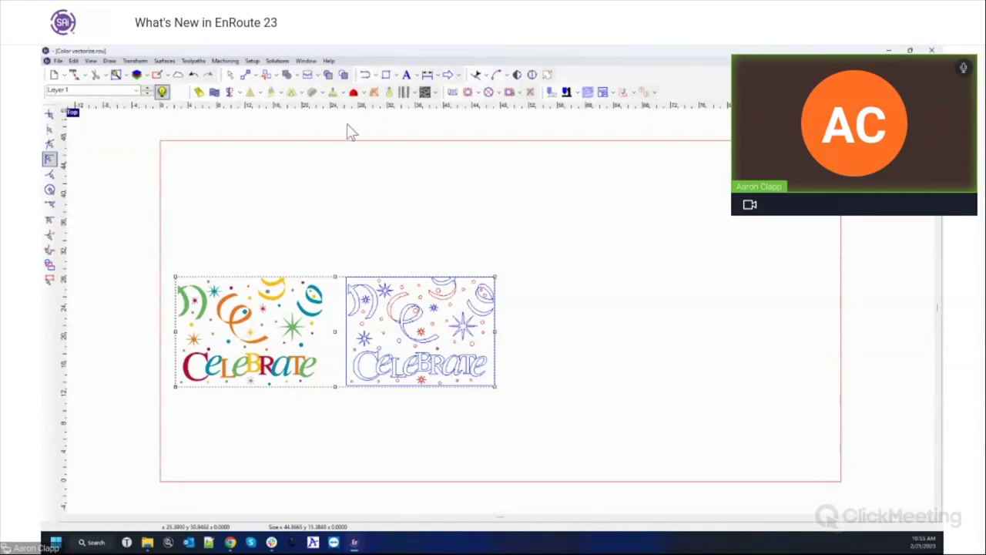
# Deselect both images, browse the Surfaces and Machining menus, then select the vectorized artwork
pyautogui.click(274, 228)
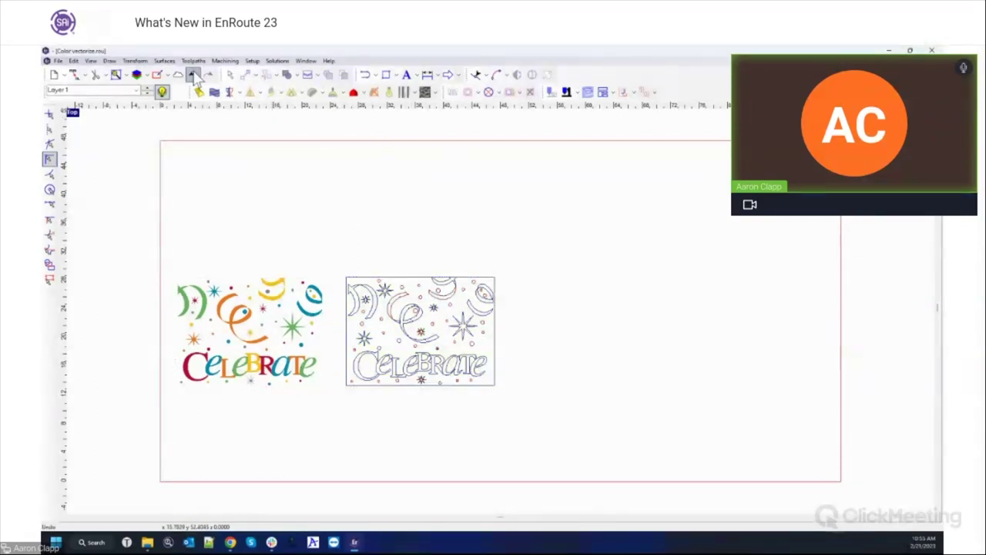
pyautogui.click(165, 61)
pyautogui.click(225, 61)
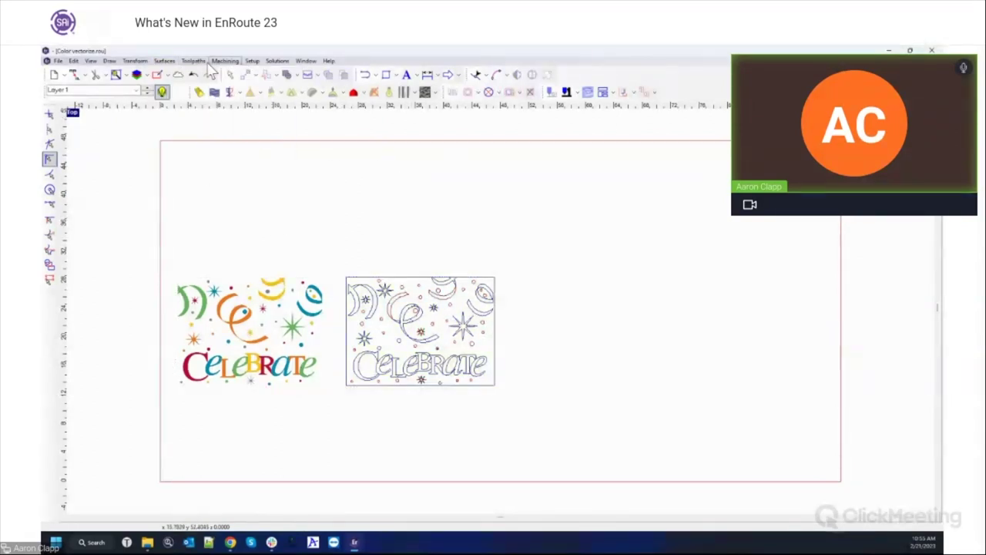
pyautogui.click(165, 61)
pyautogui.moveTo(142, 68)
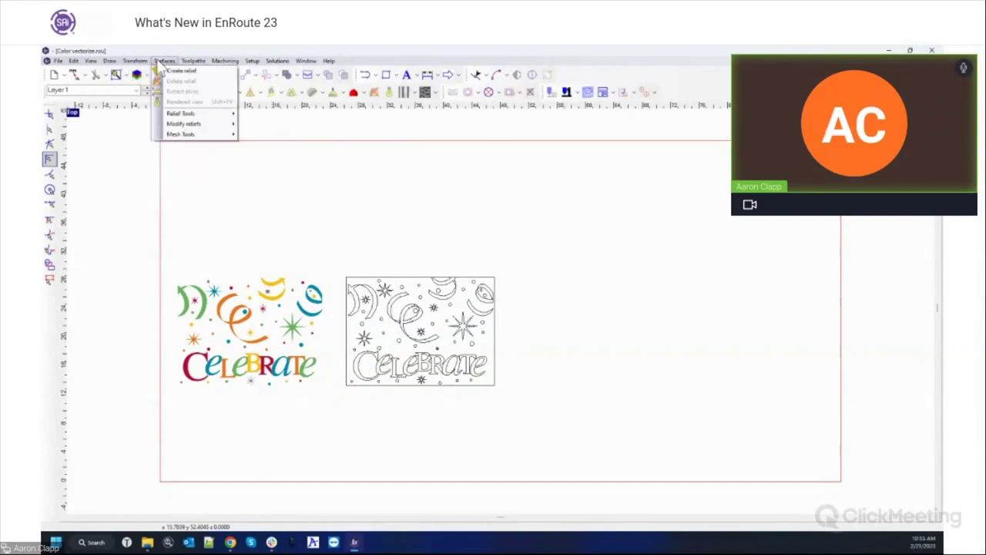
pyautogui.click(364, 266)
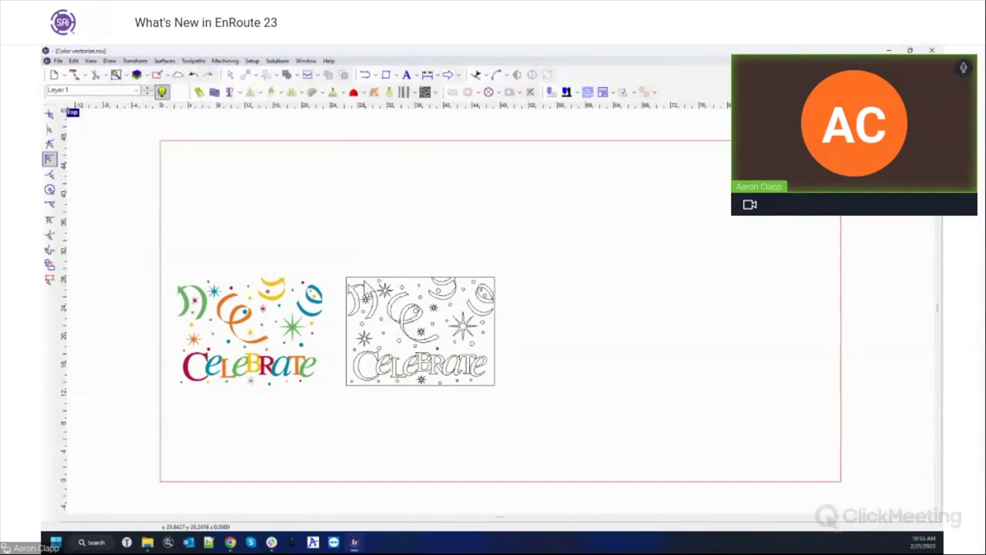
pyautogui.click(362, 284)
# Browse the Surfaces menu and its mesh tool commands, then dismiss the menu
pyautogui.click(165, 61)
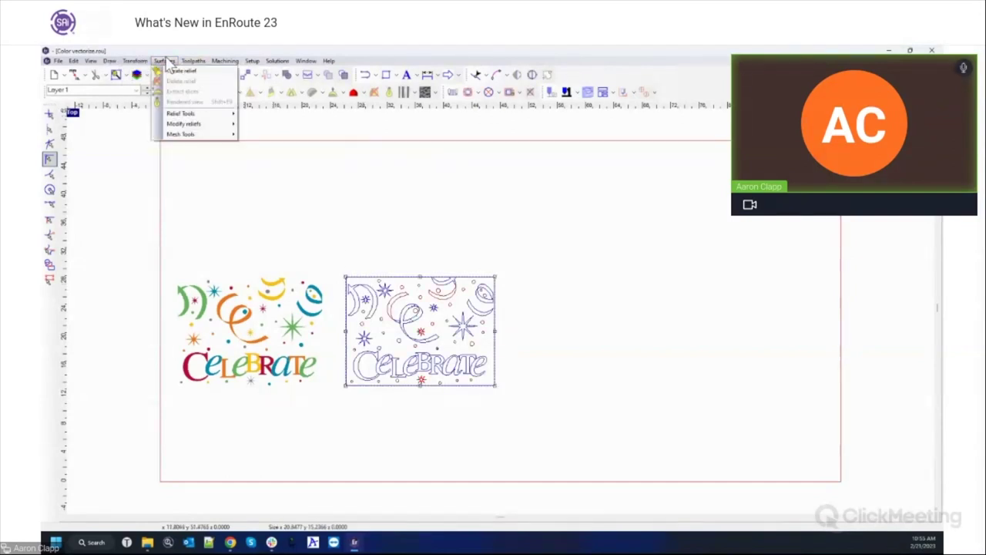
pyautogui.moveTo(142, 68)
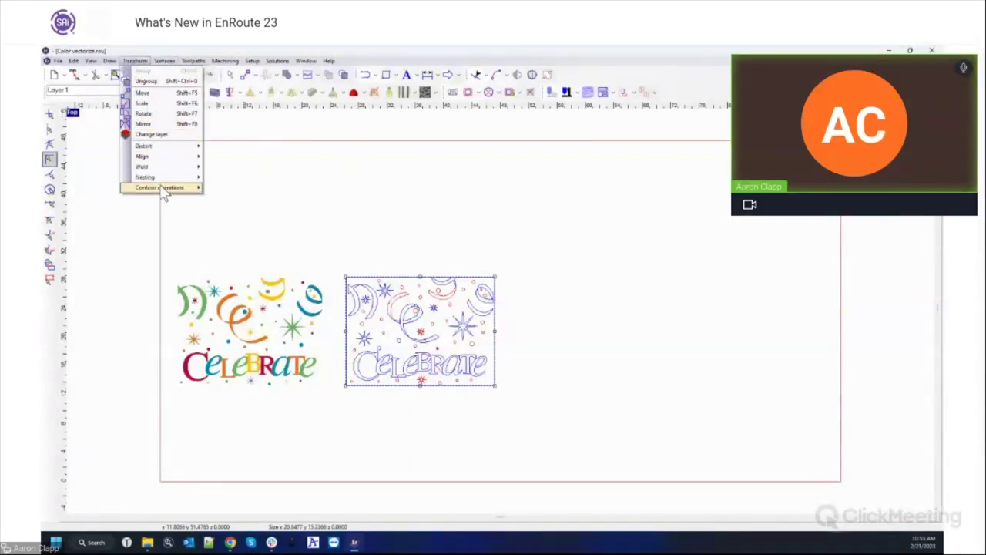
pyautogui.moveTo(162, 180)
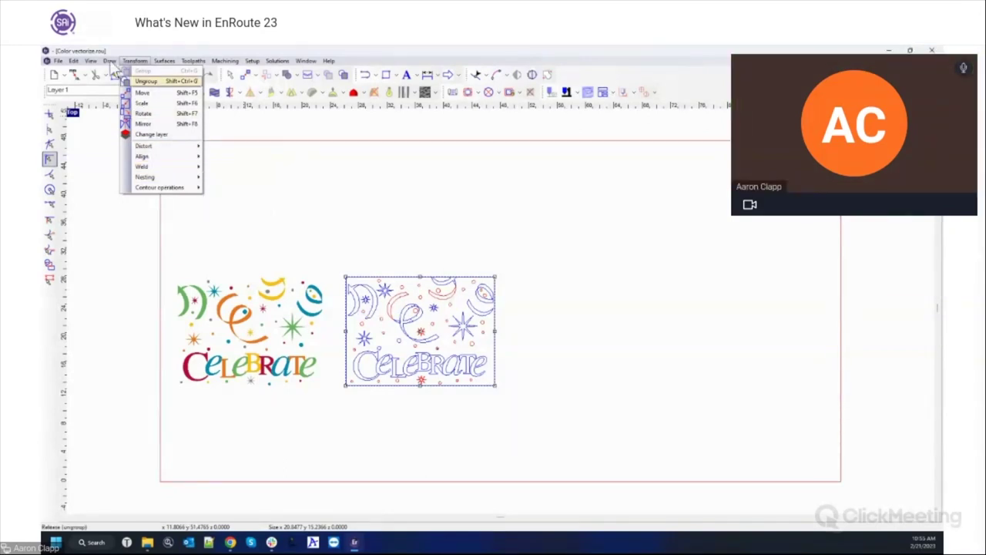
pyautogui.moveTo(111, 62)
pyautogui.moveTo(132, 124)
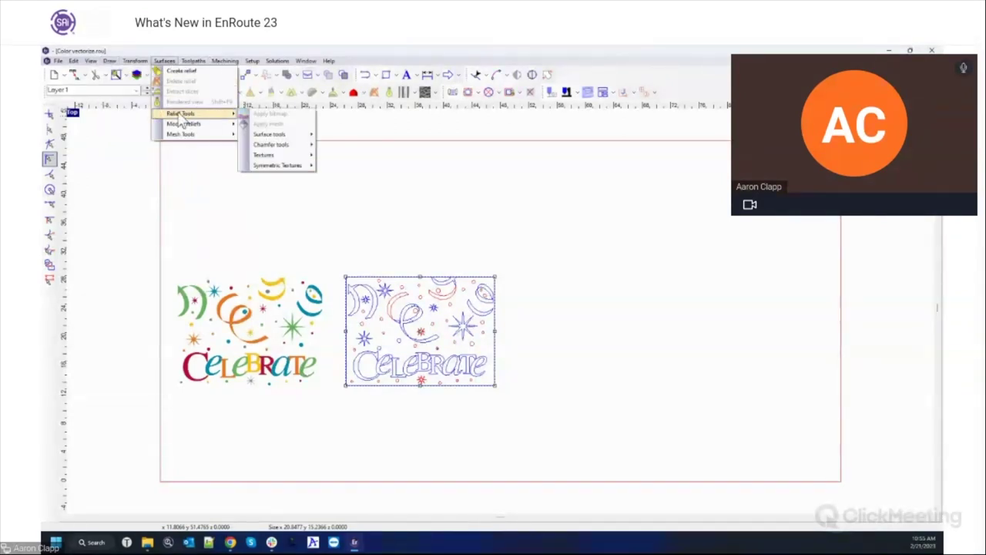
pyautogui.moveTo(183, 125)
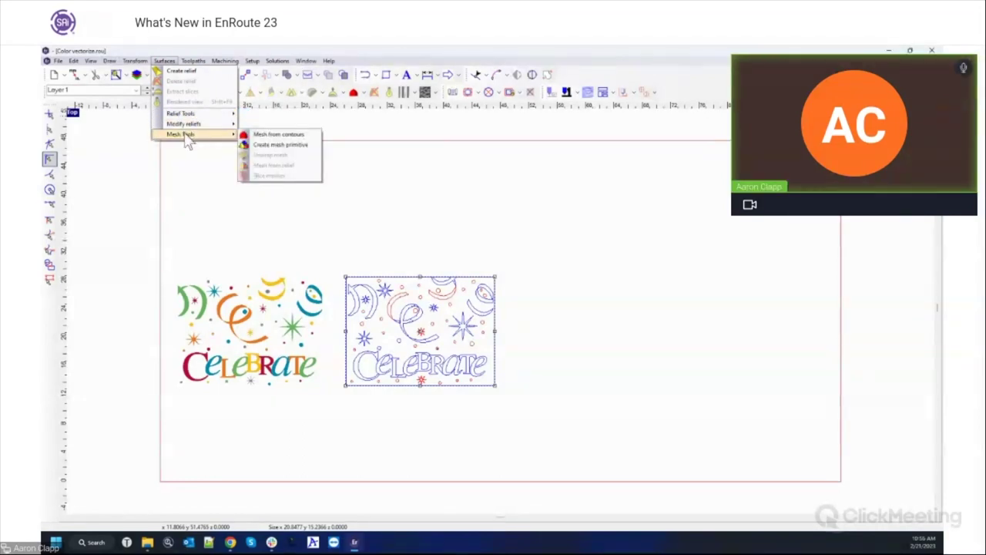
pyautogui.click(203, 181)
# Marquee-select only the vectorized Celebrate artwork, leaving the original colour image unselected
pyautogui.click(203, 180)
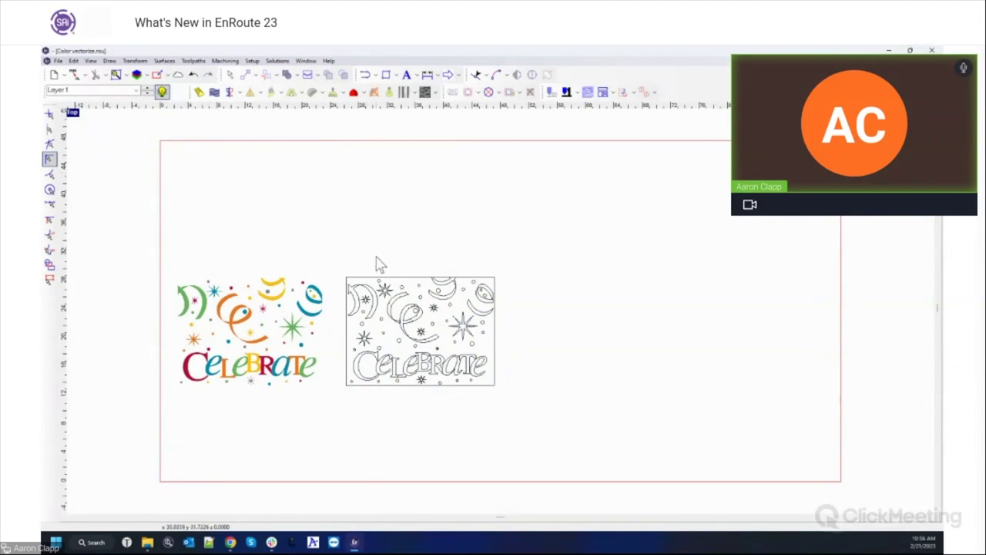
pyautogui.moveTo(337, 253); pyautogui.dragTo(550, 417)
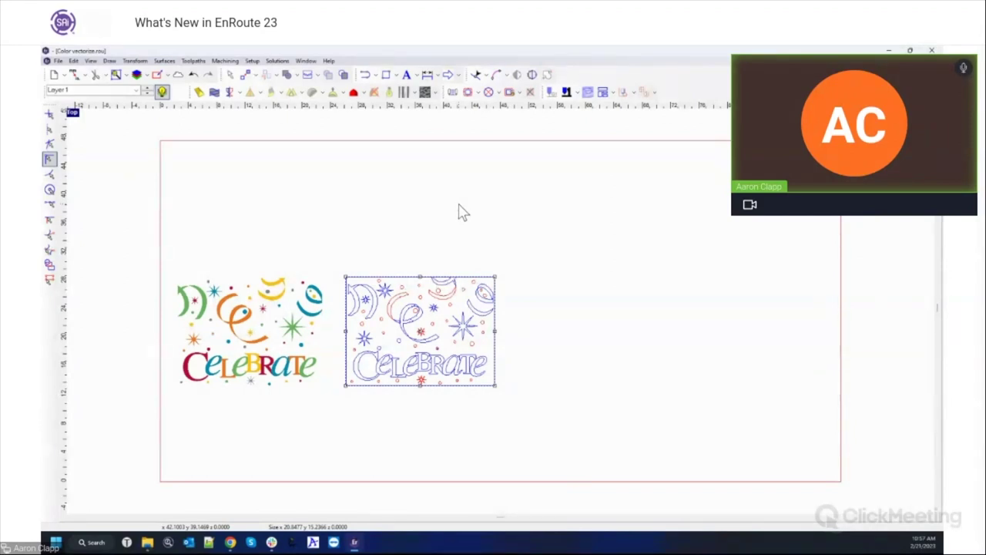
pyautogui.click(456, 221)
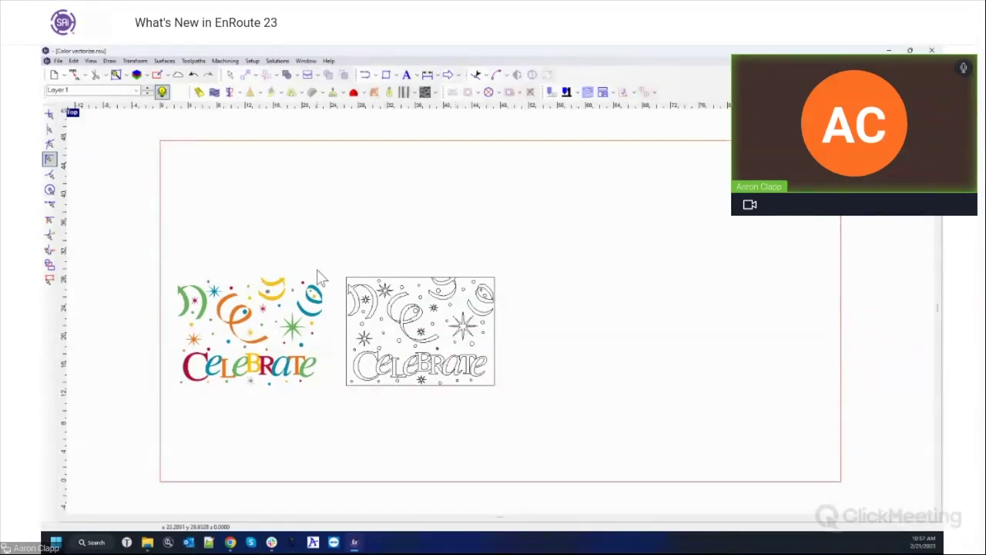
pyautogui.moveTo(334, 251)
pyautogui.mouseDown()
pyautogui.moveTo(522, 407)
pyautogui.moveTo(502, 398)
pyautogui.mouseUp()
pyautogui.moveTo(341, 275); pyautogui.dragTo(497, 406)
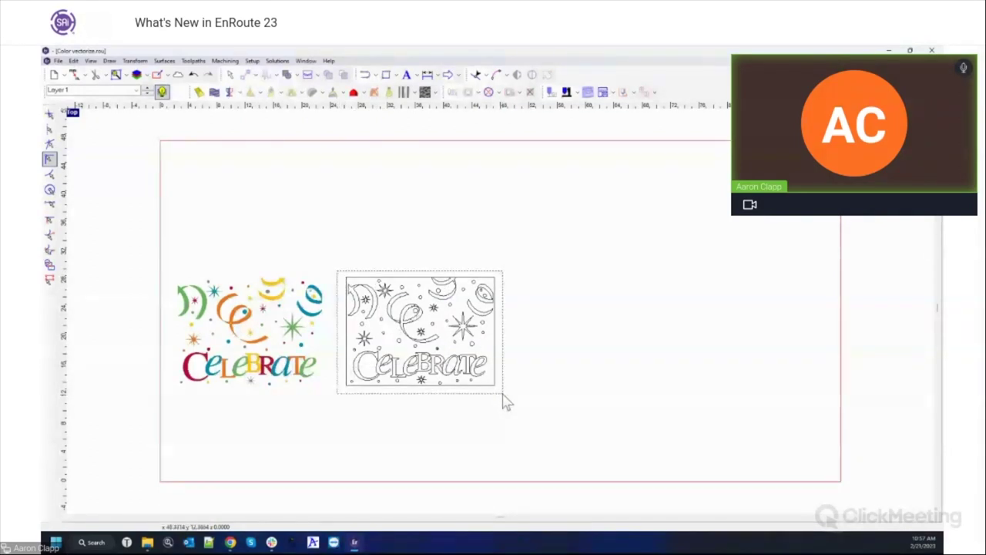
pyautogui.moveTo(505, 396); pyautogui.dragTo(337, 269)
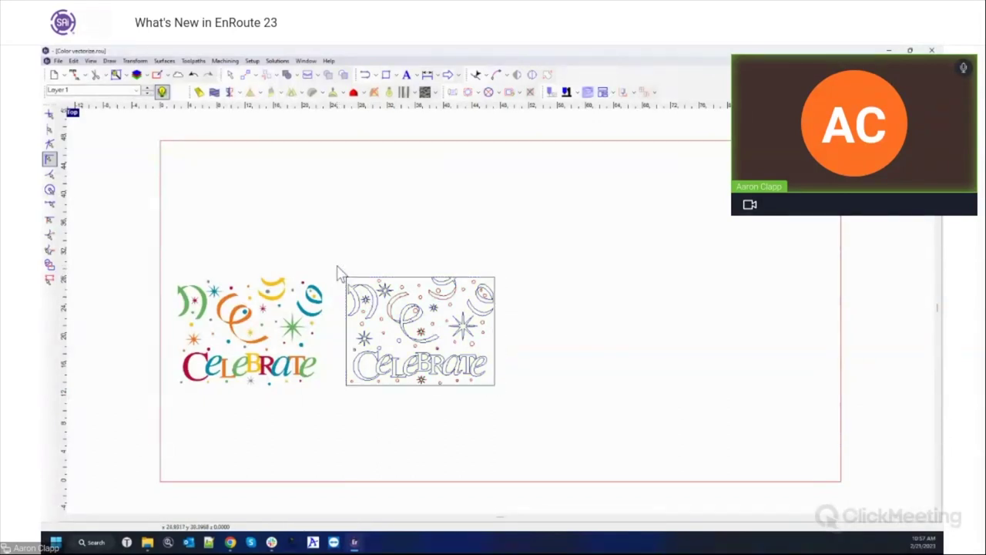
pyautogui.moveTo(336, 262); pyautogui.dragTo(536, 409)
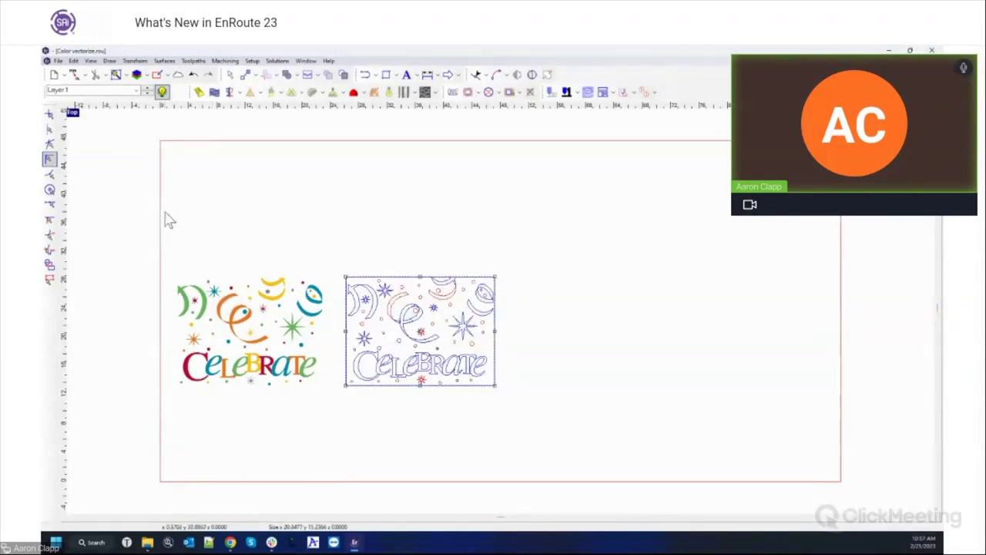
pyautogui.moveTo(168, 243); pyautogui.dragTo(524, 412)
pyautogui.click(524, 410)
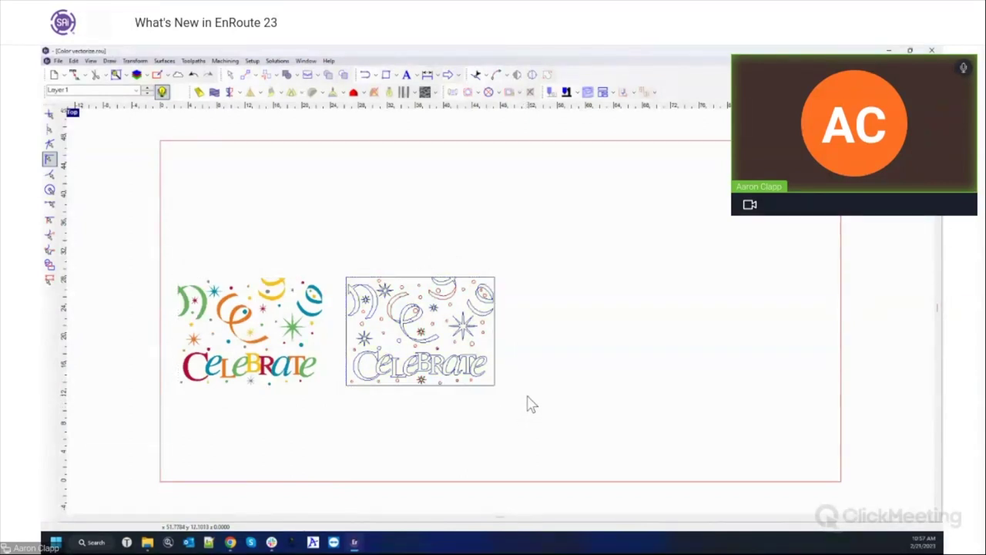
pyautogui.moveTo(336, 262); pyautogui.dragTo(498, 391)
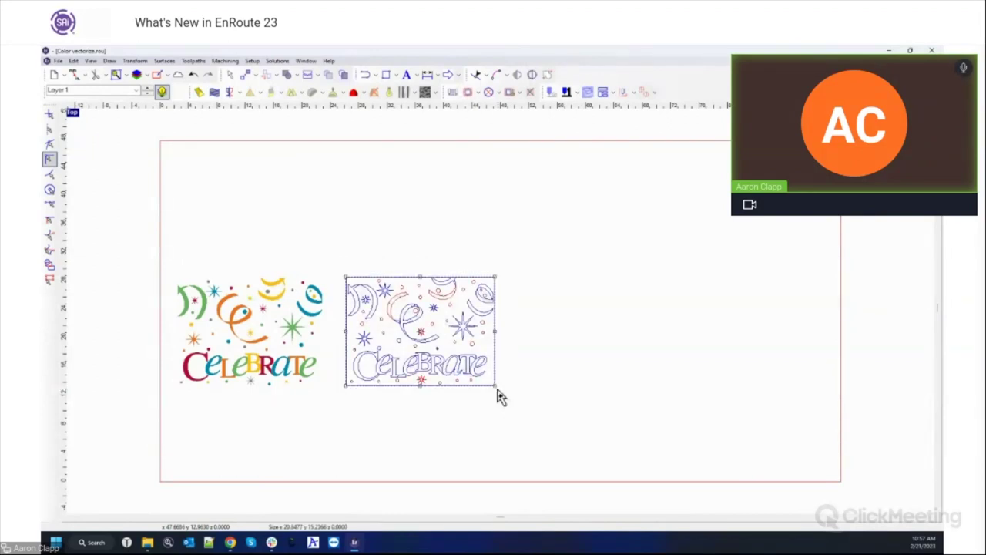
pyautogui.click(512, 403)
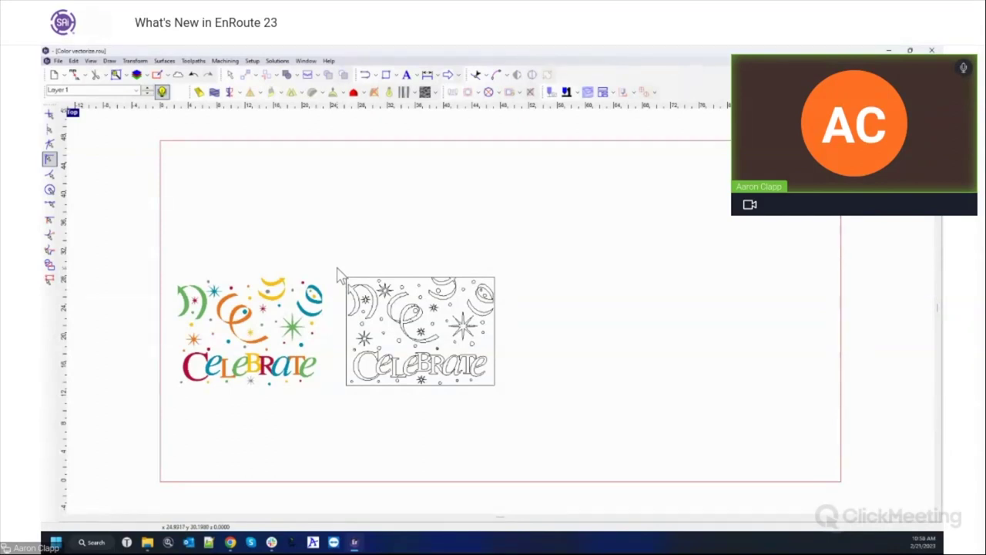
pyautogui.click(328, 60)
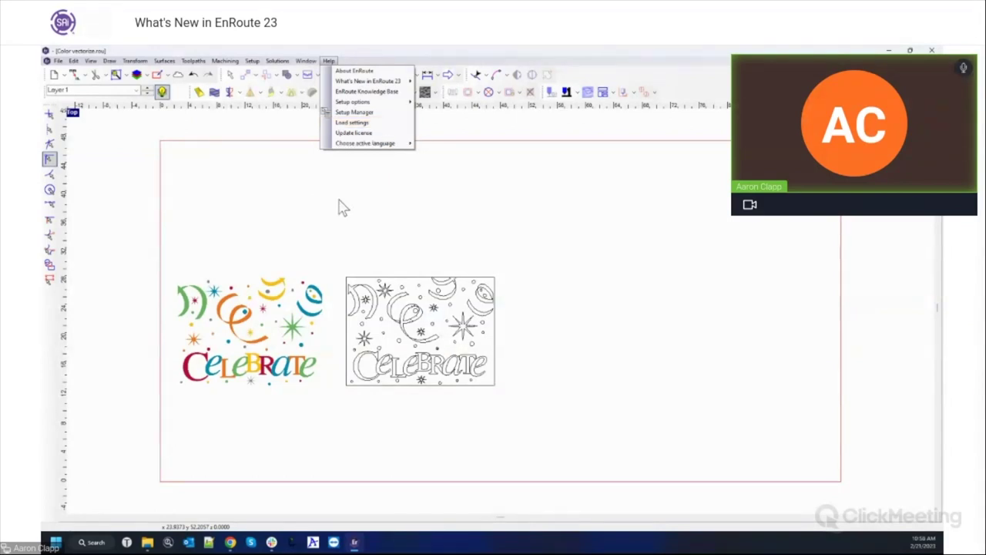
pyautogui.click(354, 223)
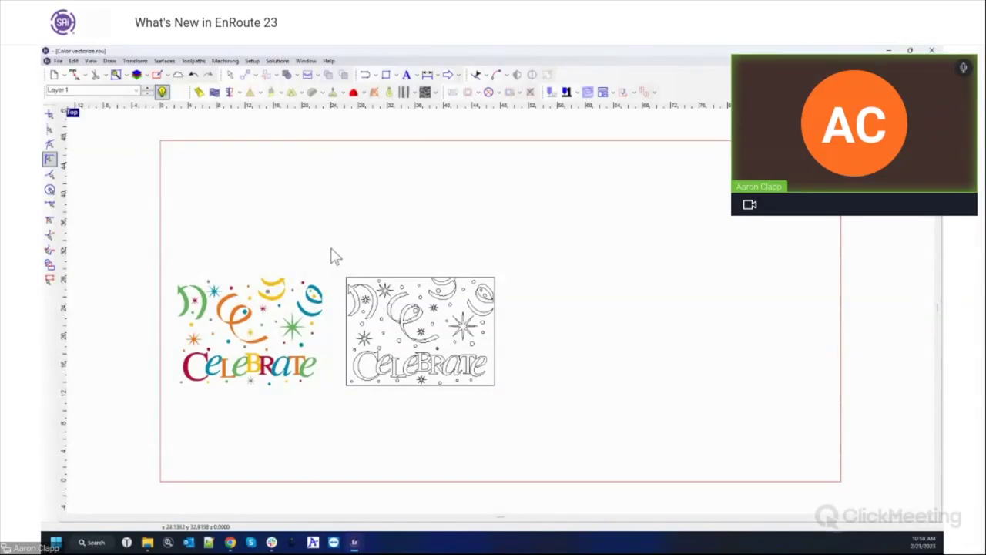